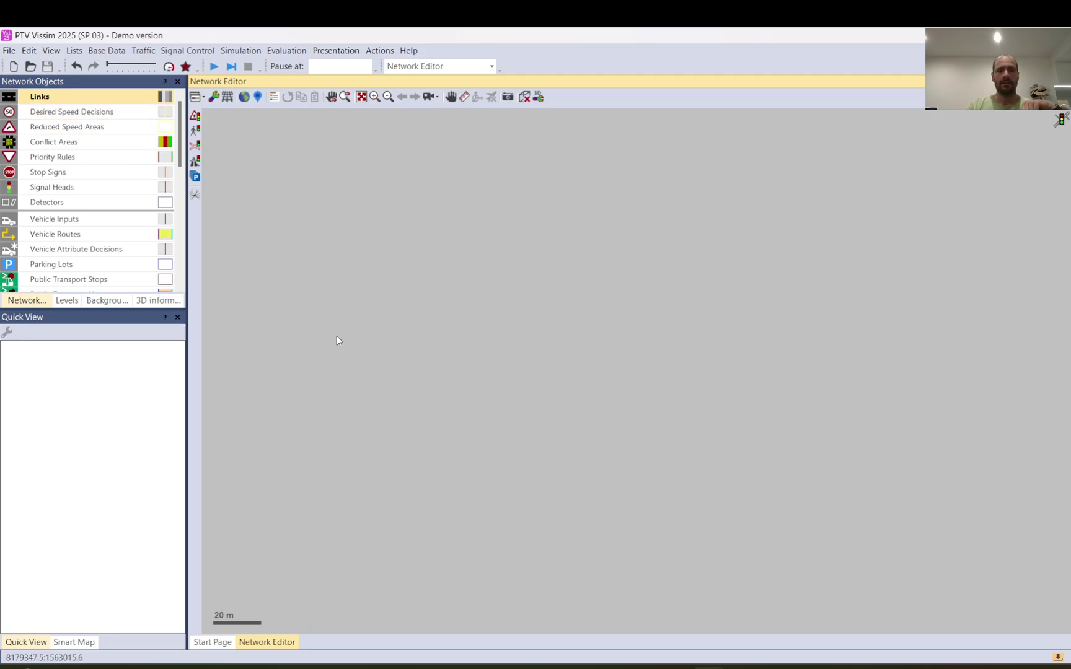
Step: Draw the long main road link 1 and a shorter parallel link 2 below it
{"action": "mouse_move", "coordinate": [306, 315]}
{"action": "left_mouse_down"}
{"action": "mouse_move", "coordinate": [450, 342]}
{"action": "mouse_move", "coordinate": [699, 269]}
{"action": "mouse_move", "coordinate": [911, 296]}
{"action": "mouse_move", "coordinate": [960, 318]}
{"action": "left_mouse_up"}
{"action": "key", "text": "Return"}
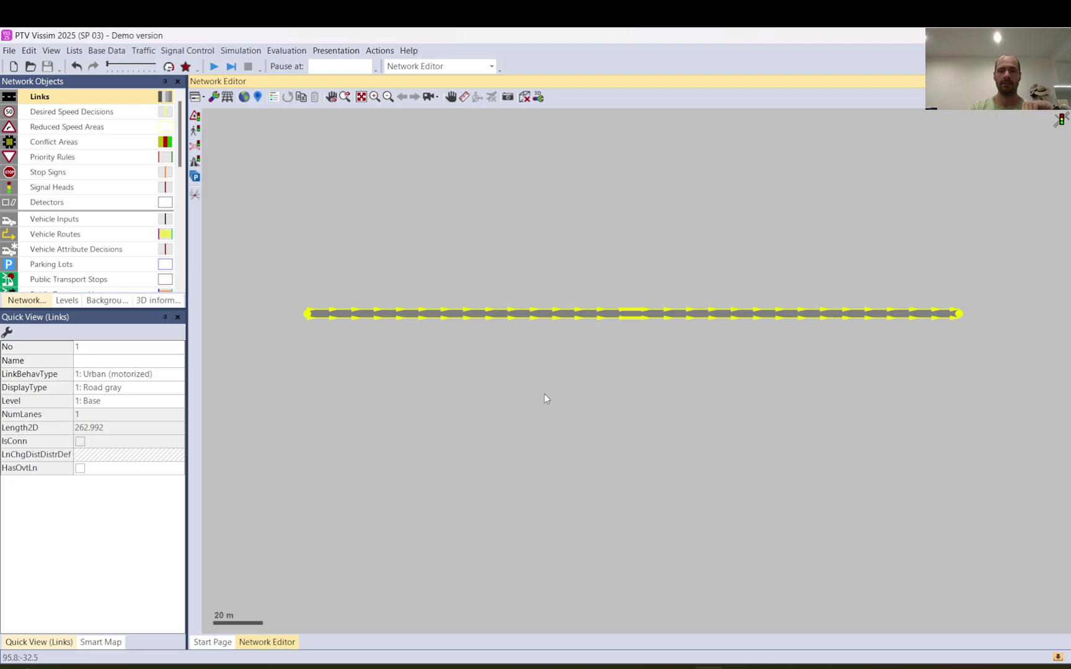
{"action": "left_click_drag", "start_coordinate": [544, 394], "coordinate": [737, 394]}
{"action": "key", "text": "Return"}
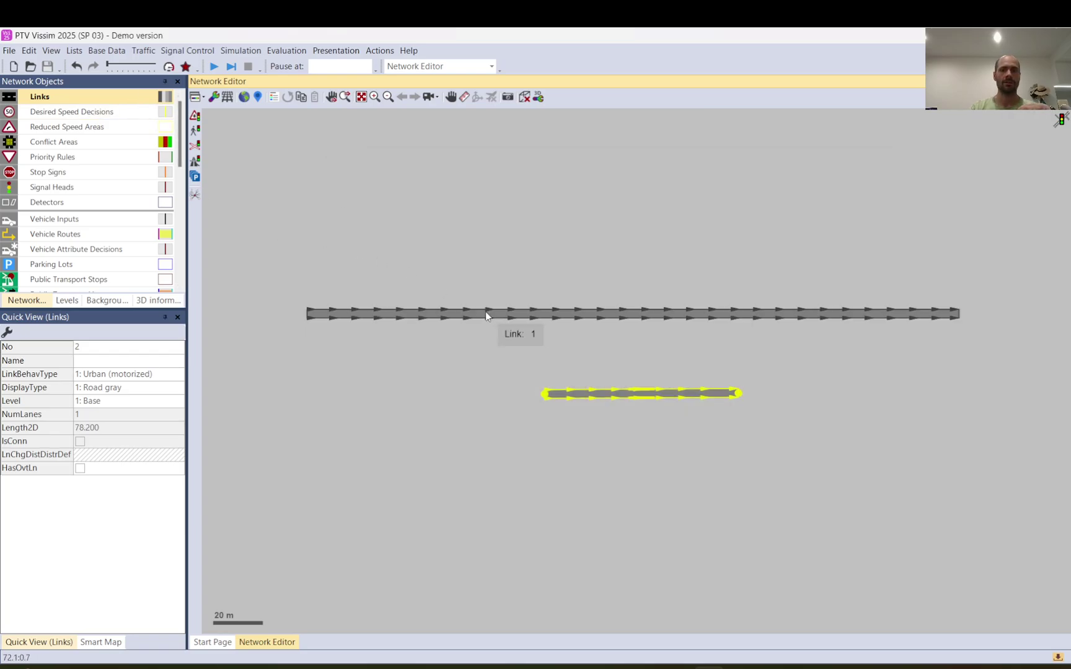
Step: Join both ends of link 2 to link 1 with connectors, the first using 20 intermediate points
{"action": "left_click_drag", "start_coordinate": [485, 312], "coordinate": [550, 396]}
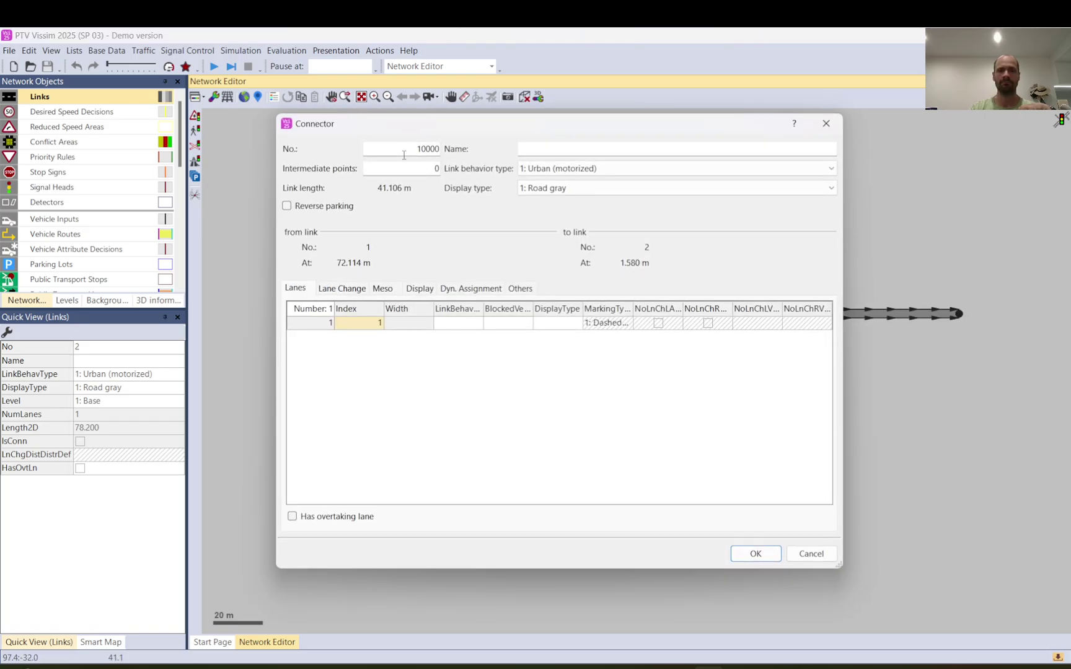
{"action": "left_click", "coordinate": [417, 167]}
{"action": "type", "text": "20"}
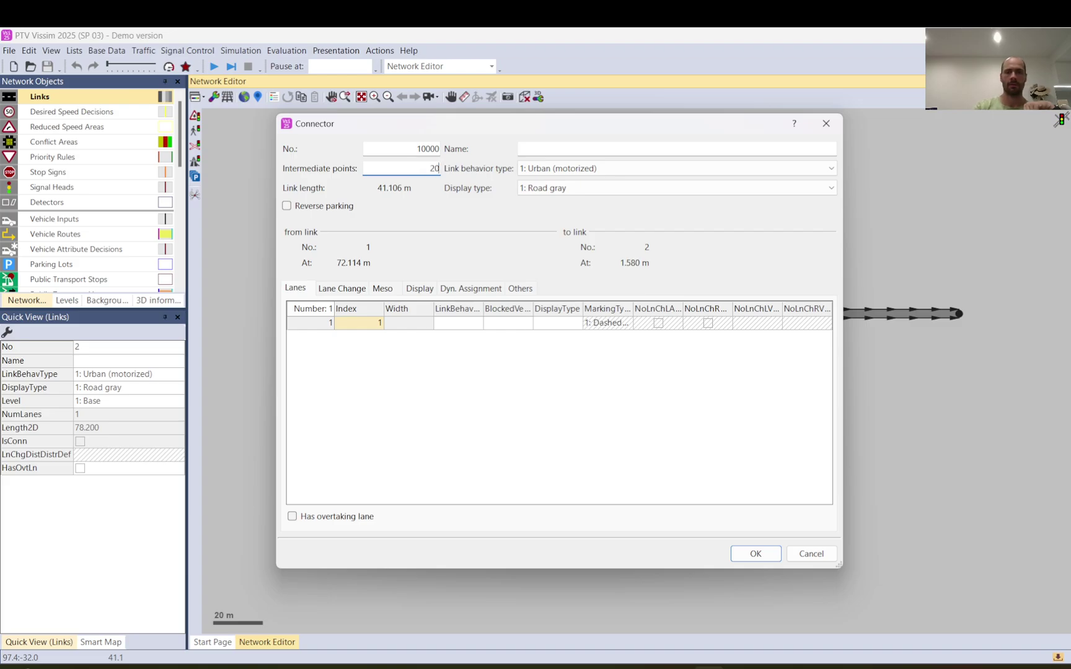
{"action": "key", "text": "Return"}
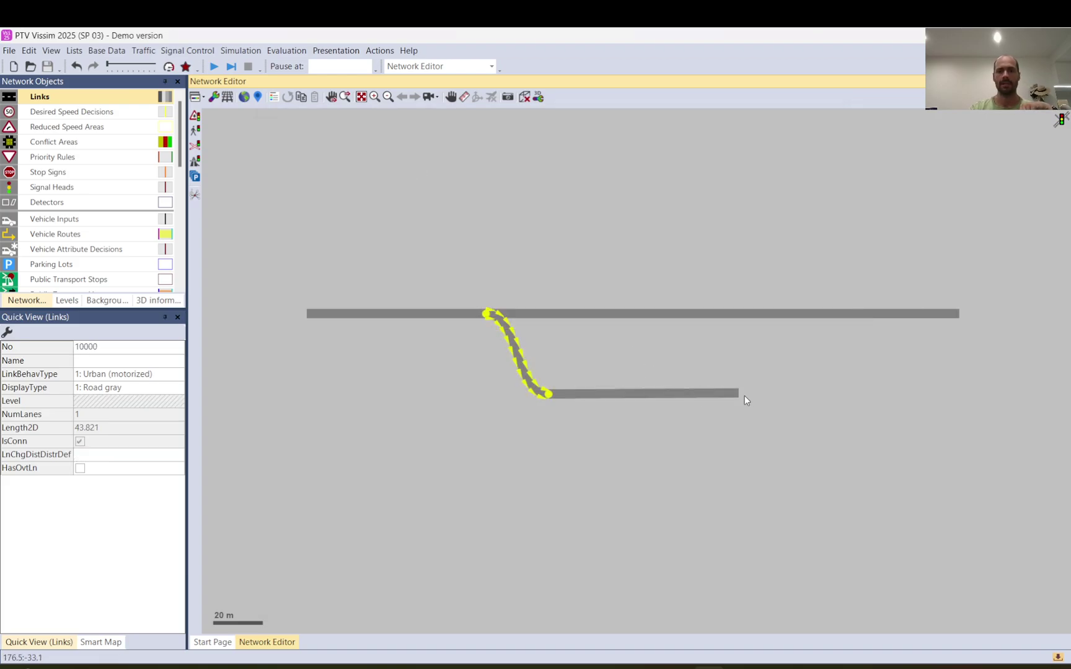
{"action": "left_click_drag", "start_coordinate": [735, 393], "coordinate": [782, 314]}
{"action": "key", "text": "Return"}
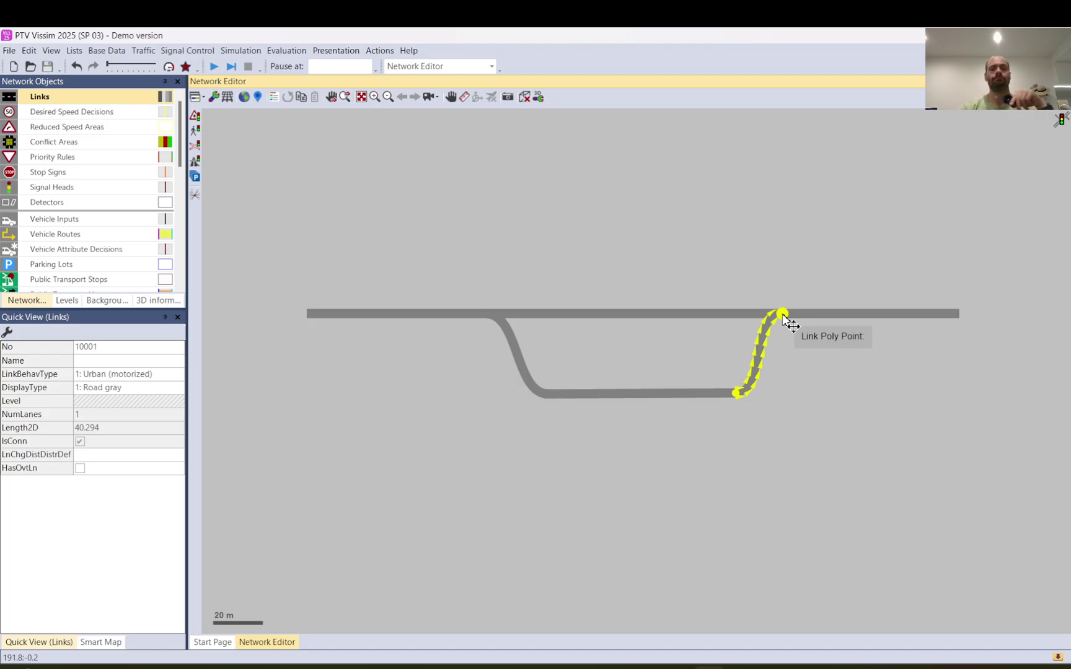
{"action": "left_click", "coordinate": [611, 360]}
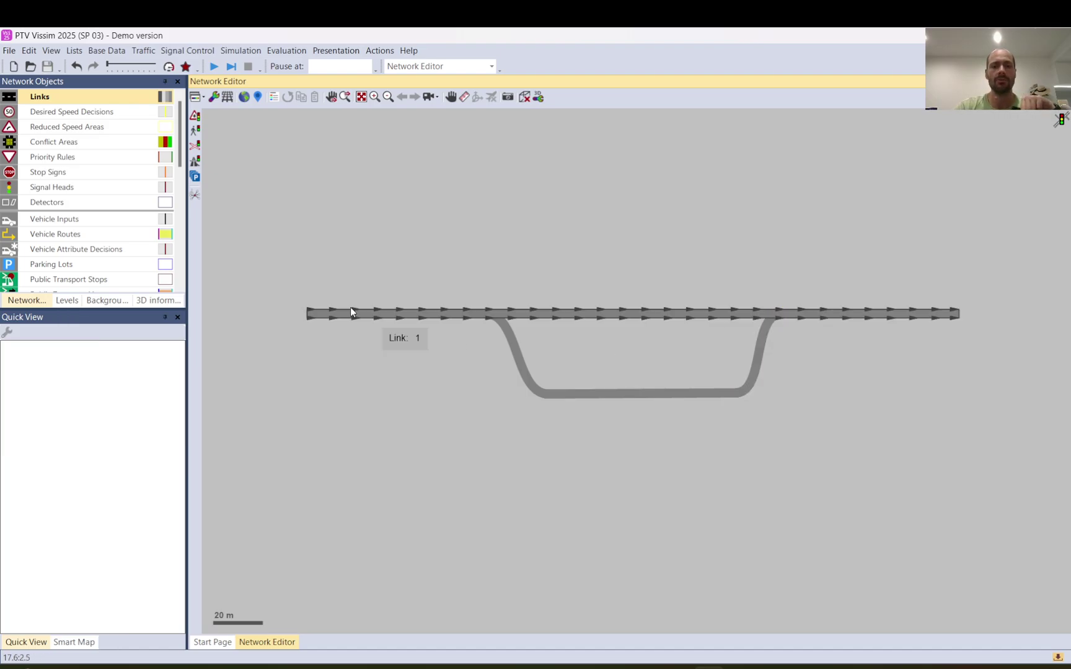
Step: Draft a car park along the lower link with ten 90° parking spaces on the left
{"action": "left_click", "coordinate": [195, 177]}
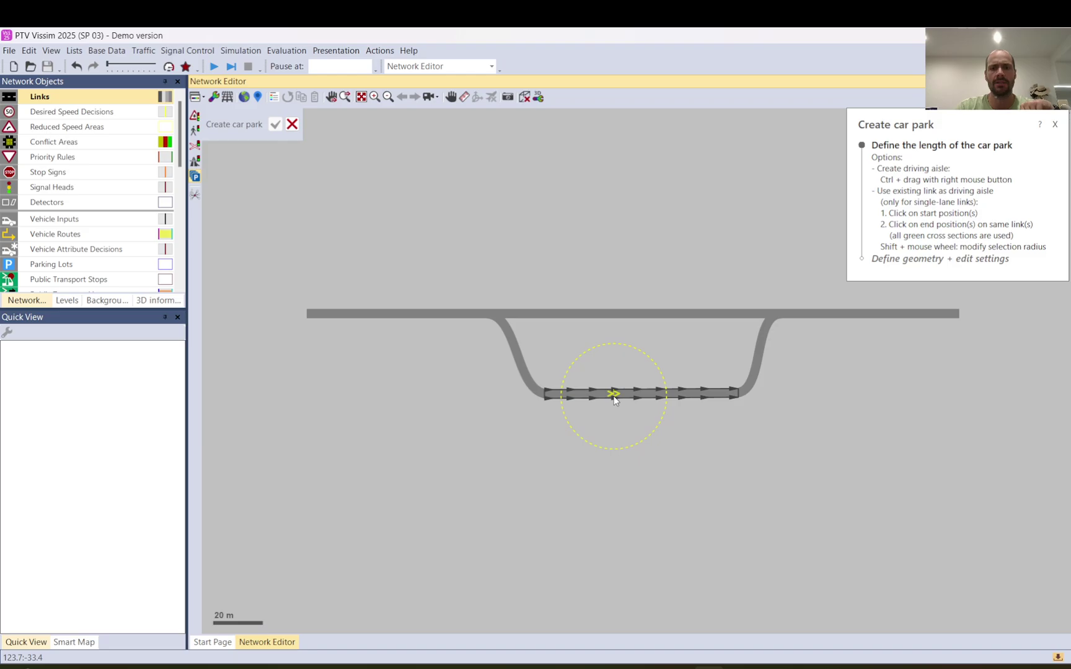
{"action": "left_click", "coordinate": [679, 393]}
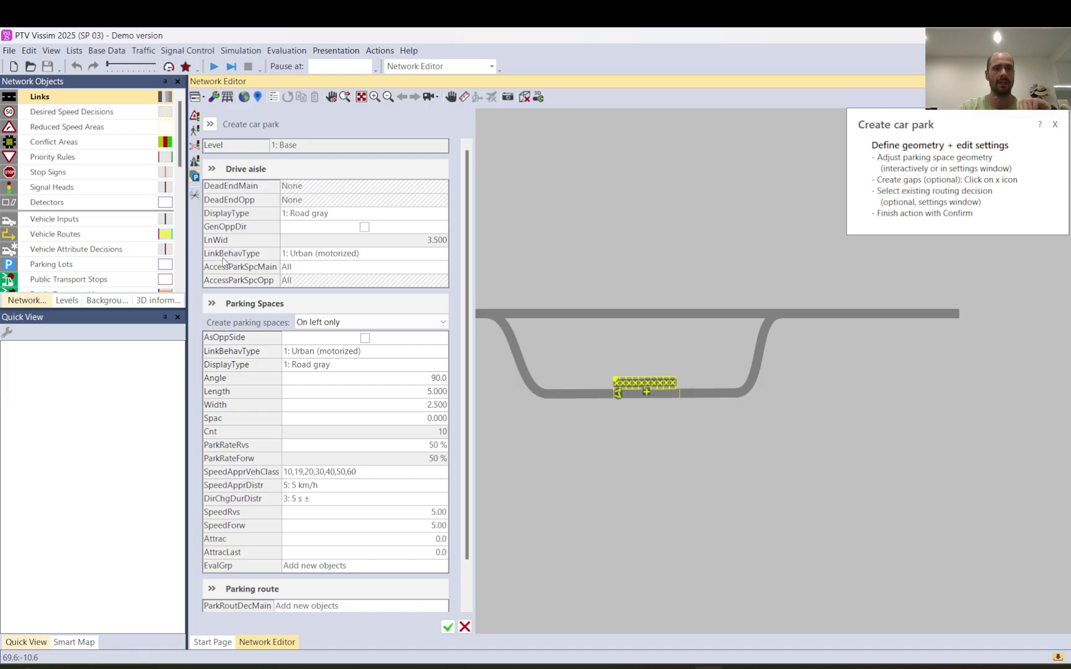
Step: Set parking spaces to Left and Right, briefly trying Right-only and the AsOppSide option
{"action": "left_click", "coordinate": [367, 322]}
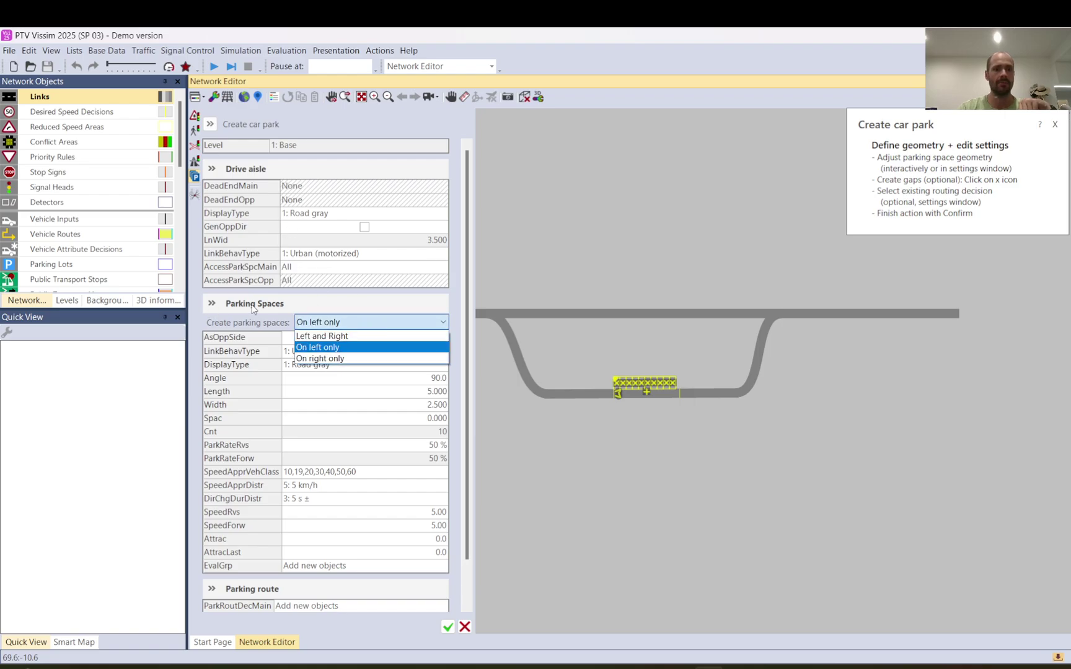
{"action": "left_click", "coordinate": [334, 340]}
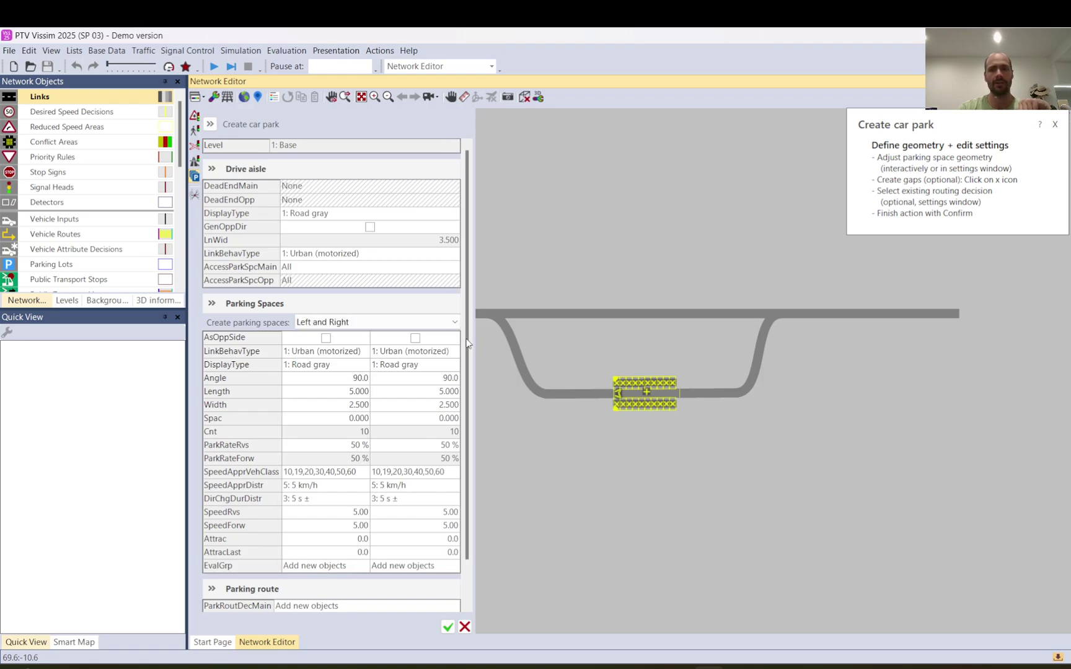
{"action": "scroll", "coordinate": [646, 399], "scroll_direction": "up", "scroll_amount": 3}
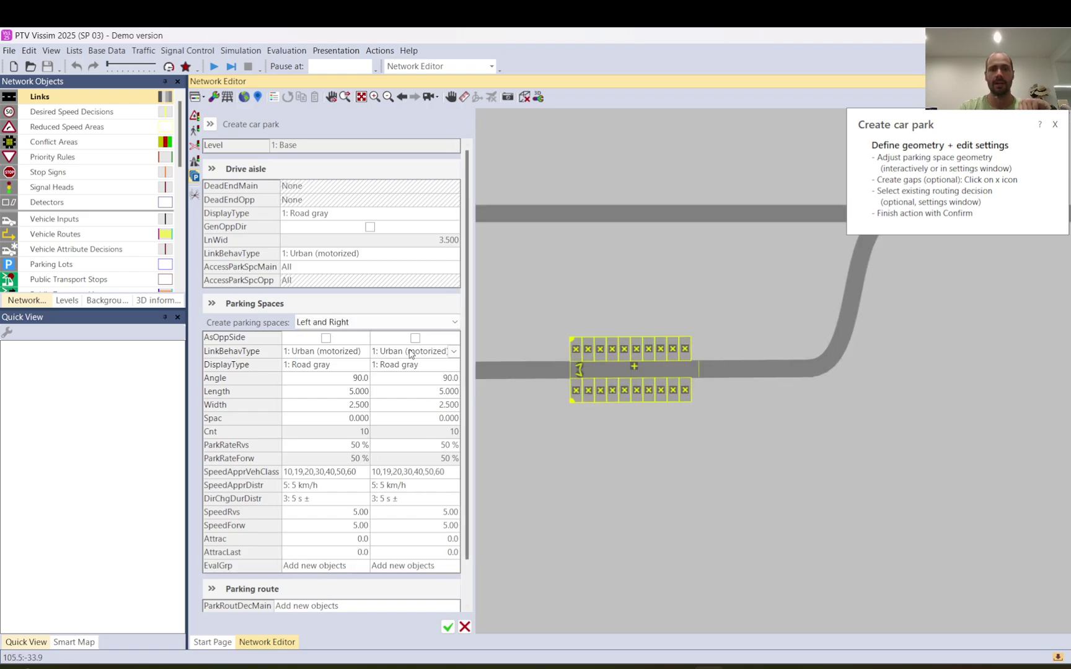
{"action": "left_click", "coordinate": [329, 322]}
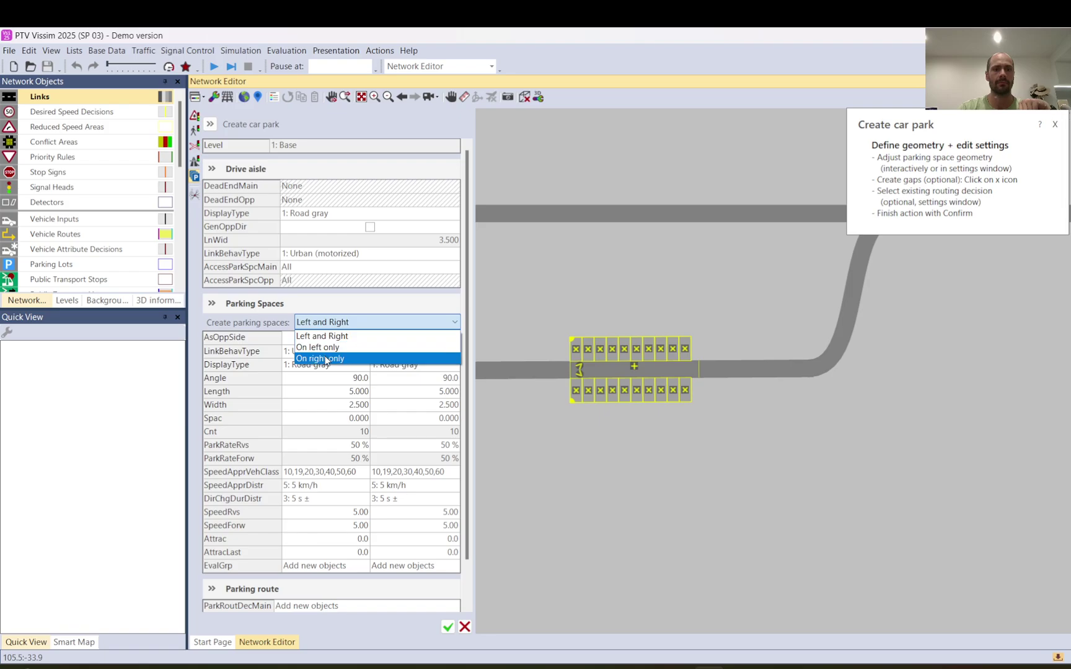
{"action": "left_click", "coordinate": [327, 358]}
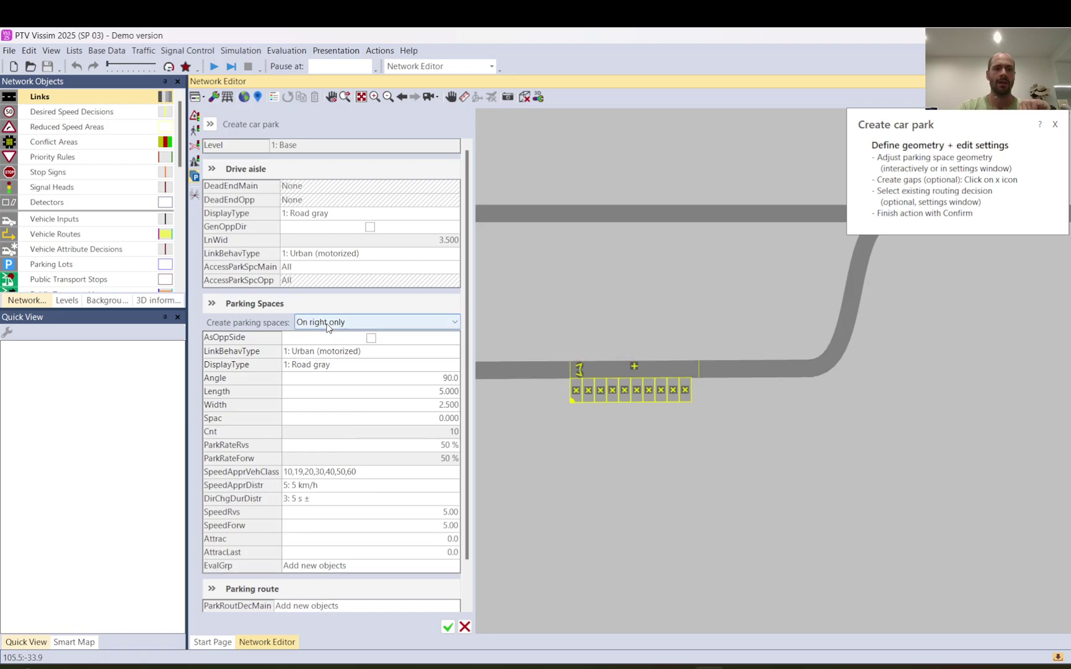
{"action": "left_click", "coordinate": [331, 322]}
{"action": "left_click", "coordinate": [332, 339]}
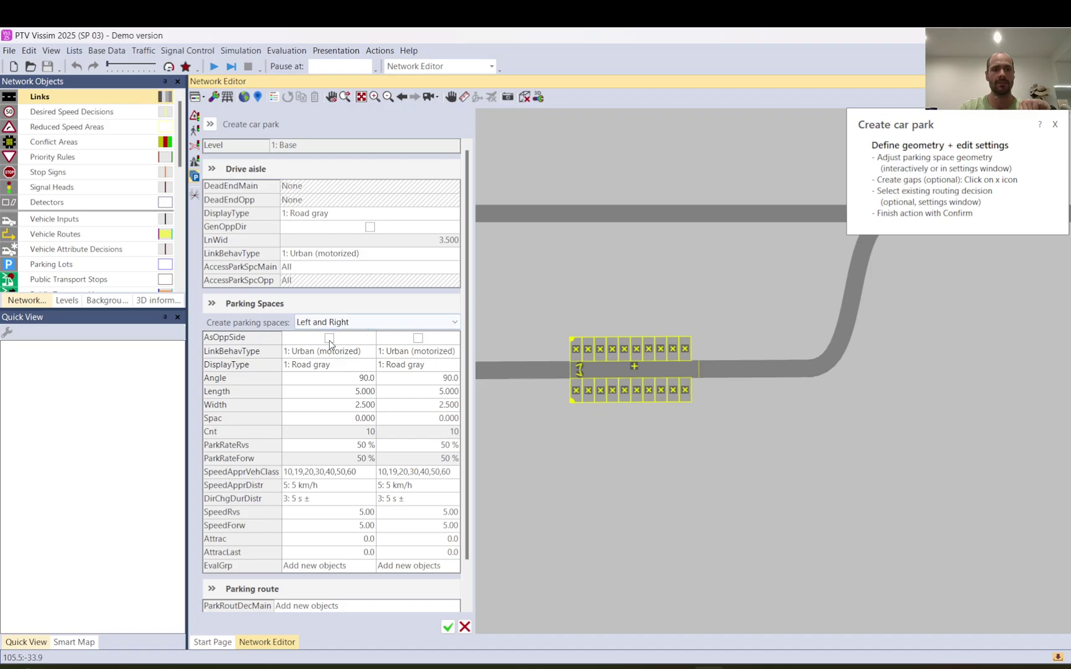
{"action": "left_click", "coordinate": [329, 339]}
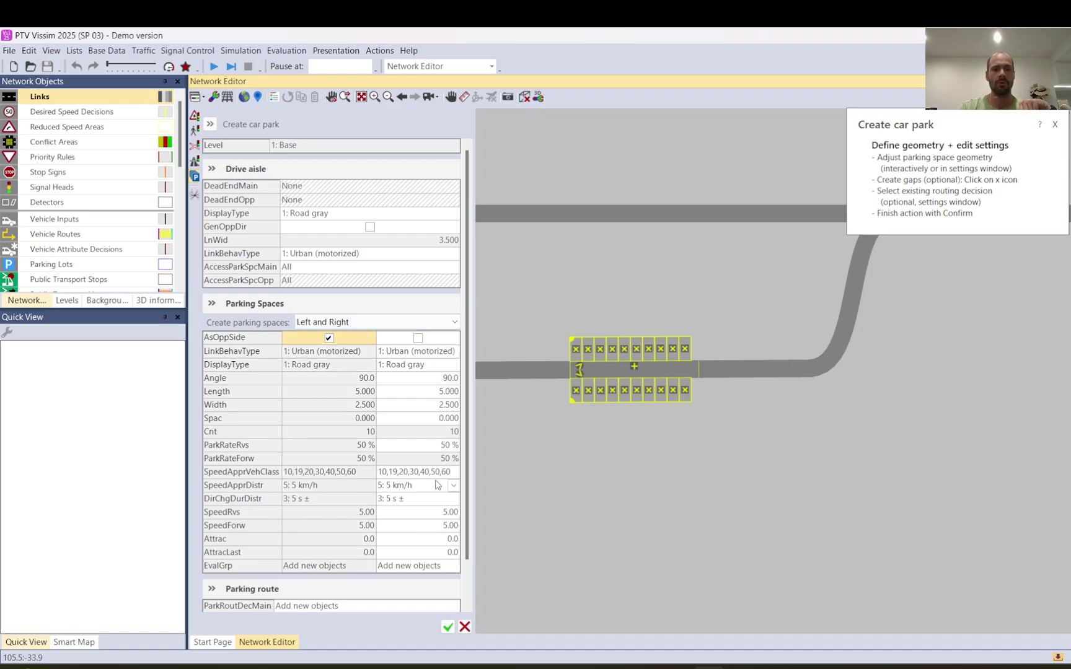
{"action": "left_click", "coordinate": [329, 338]}
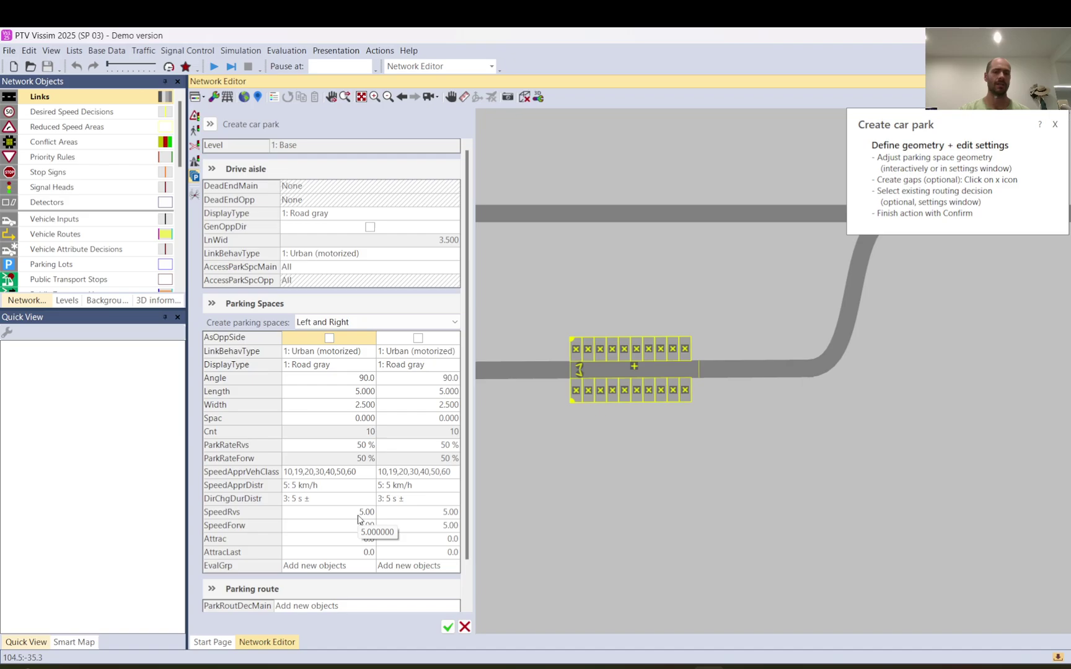
{"action": "scroll", "coordinate": [356, 539], "scroll_direction": "down", "scroll_amount": 2}
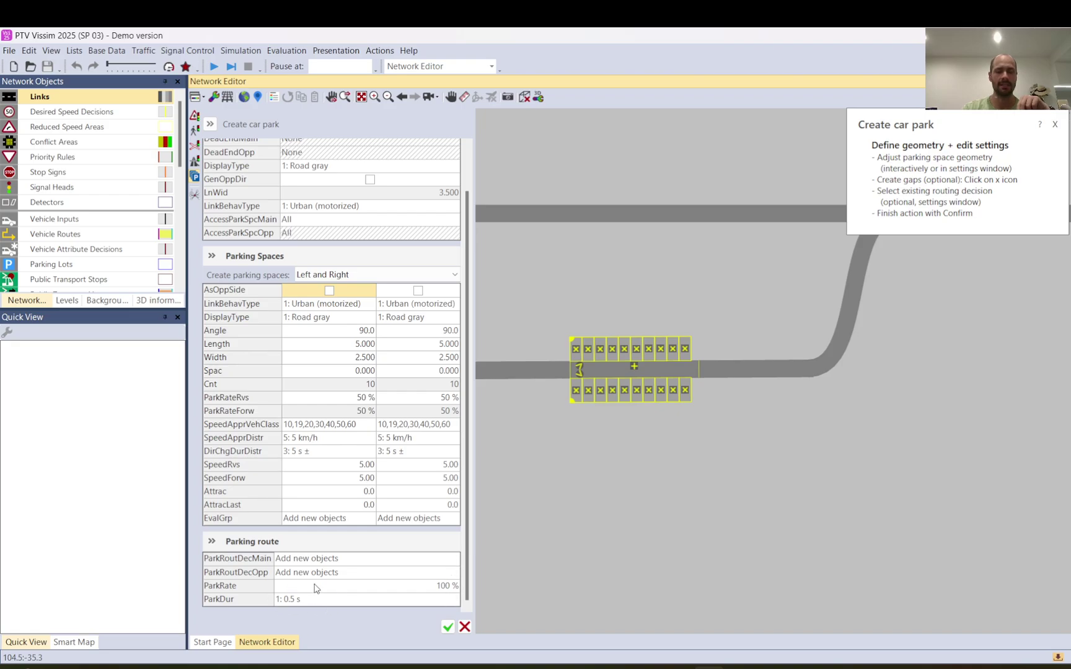
{"action": "scroll", "coordinate": [346, 396], "scroll_direction": "up", "scroll_amount": 1}
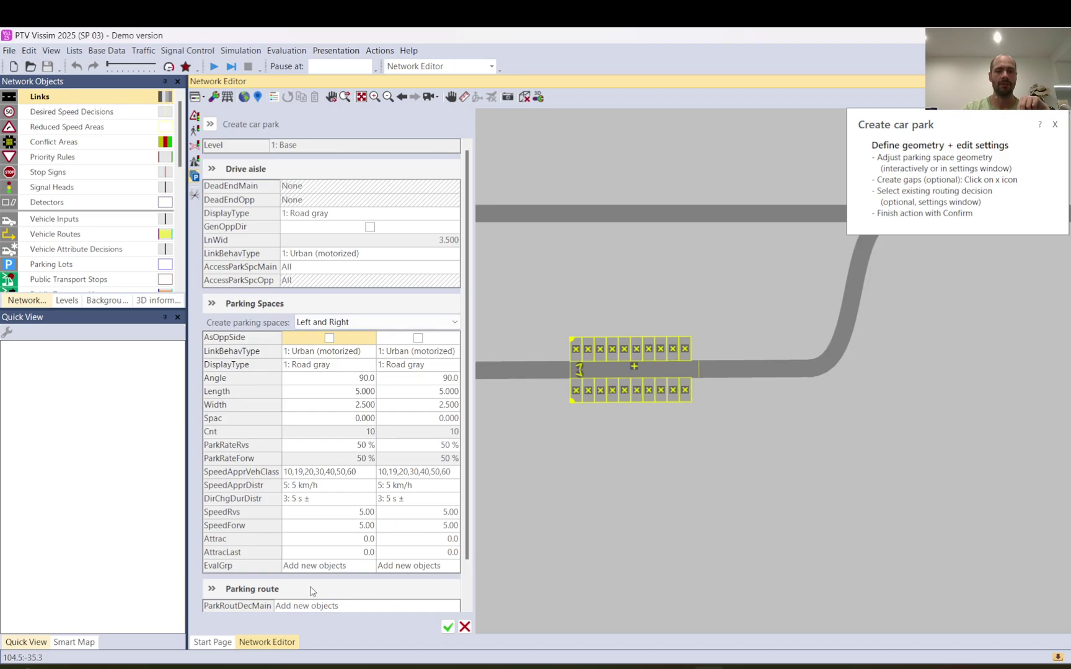
{"action": "scroll", "coordinate": [245, 561], "scroll_direction": "down", "scroll_amount": 1}
{"action": "scroll", "coordinate": [346, 386], "scroll_direction": "up", "scroll_amount": 1}
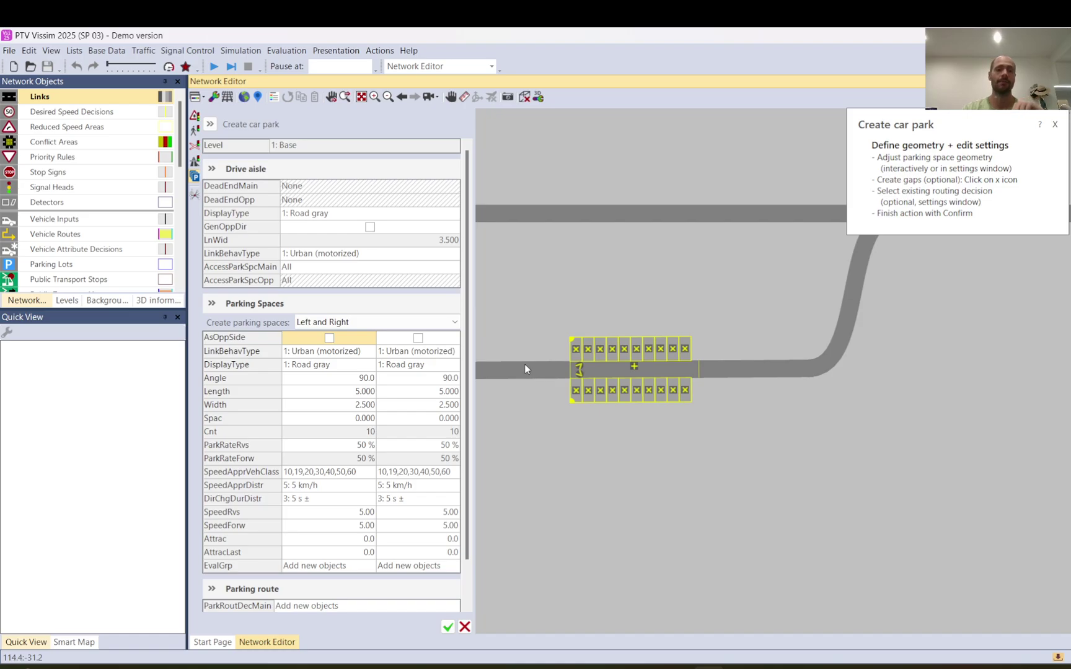
Step: Confirm the car park and move its parking routing decision upstream to 13.094 m on link 2
{"action": "left_click", "coordinate": [448, 628]}
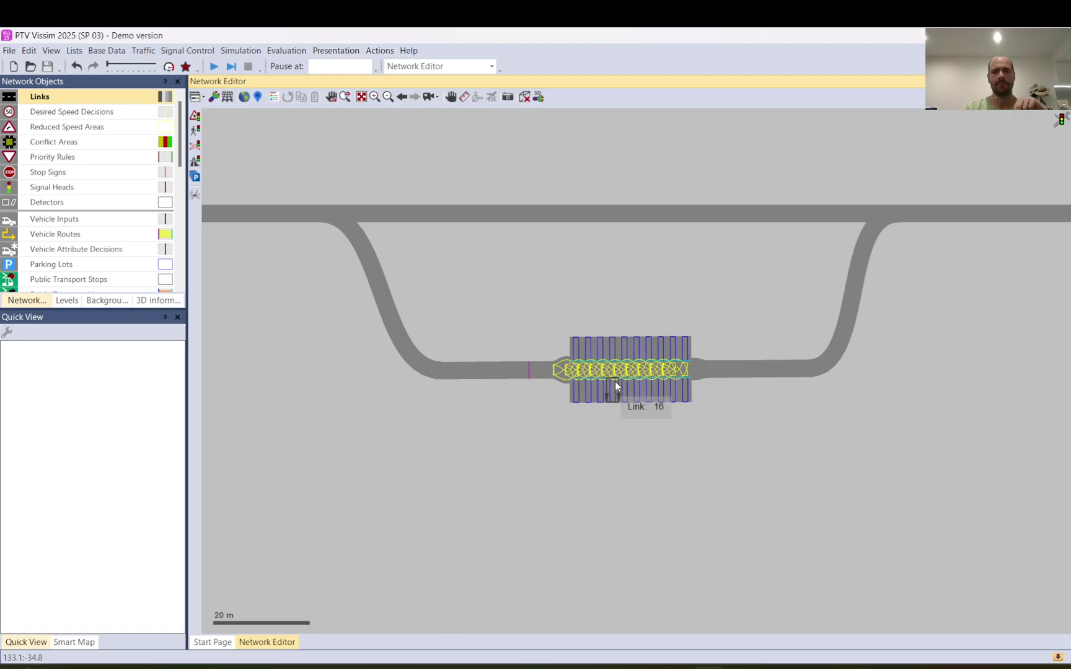
{"action": "scroll", "coordinate": [604, 386], "scroll_direction": "up", "scroll_amount": 2}
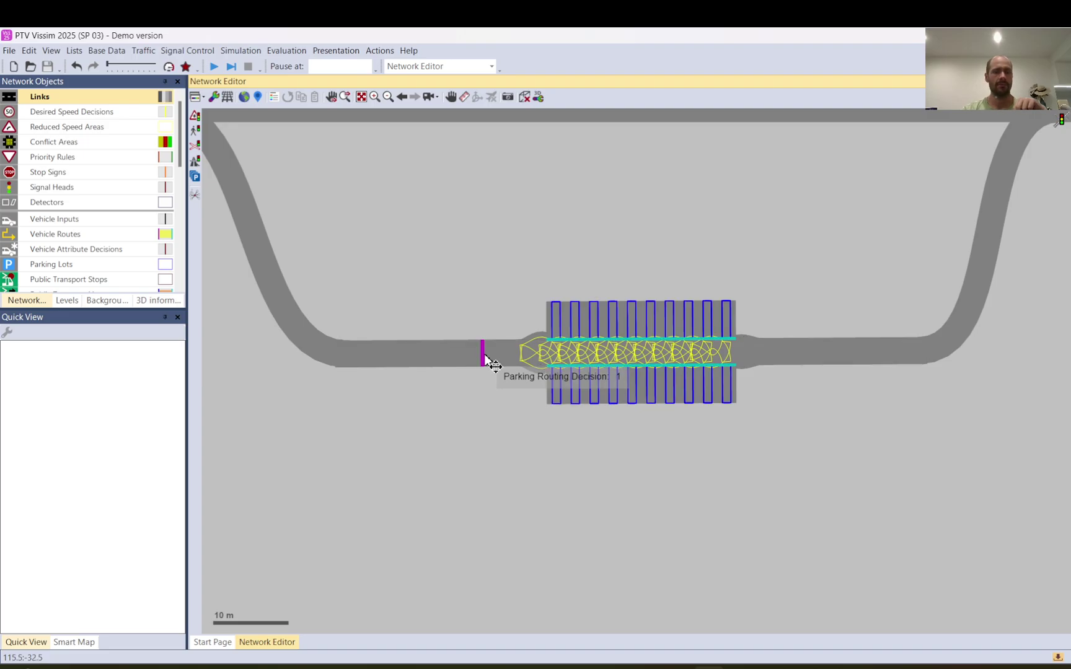
{"action": "mouse_move", "coordinate": [487, 363]}
{"action": "left_mouse_down"}
{"action": "mouse_move", "coordinate": [340, 363]}
{"action": "mouse_move", "coordinate": [471, 370]}
{"action": "mouse_move", "coordinate": [409, 370]}
{"action": "mouse_move", "coordinate": [447, 362]}
{"action": "mouse_move", "coordinate": [414, 360]}
{"action": "mouse_move", "coordinate": [442, 354]}
{"action": "mouse_move", "coordinate": [343, 350]}
{"action": "mouse_move", "coordinate": [435, 352]}
{"action": "left_mouse_up"}
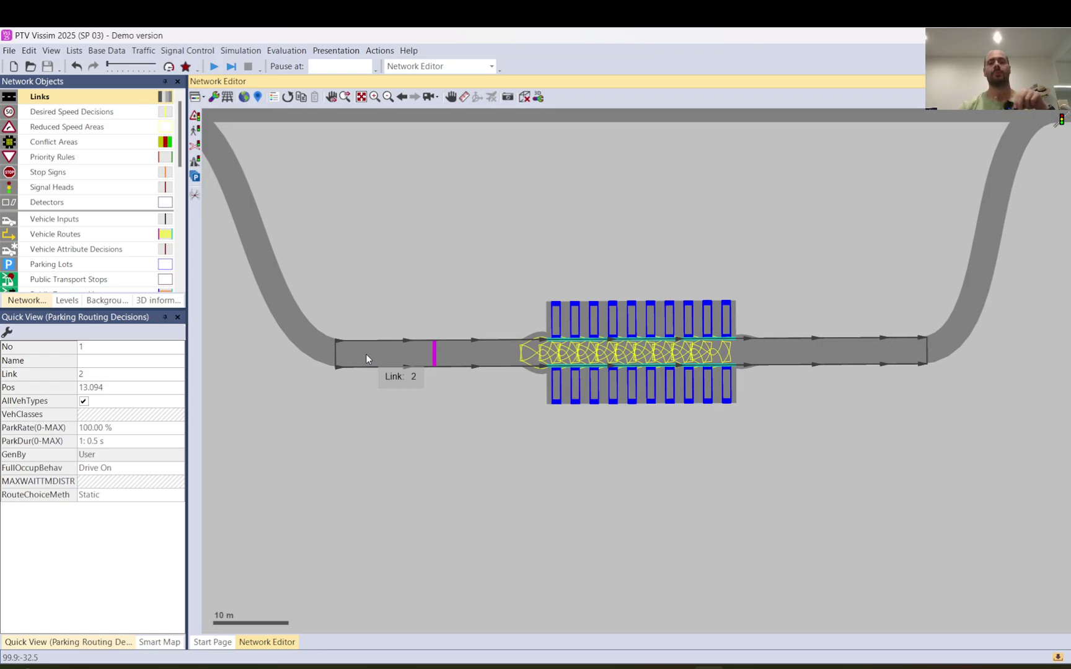
Step: Give parking routing decision 1 the 20 s ± parking duration, checking the time distributions list
{"action": "double_click", "coordinate": [435, 358]}
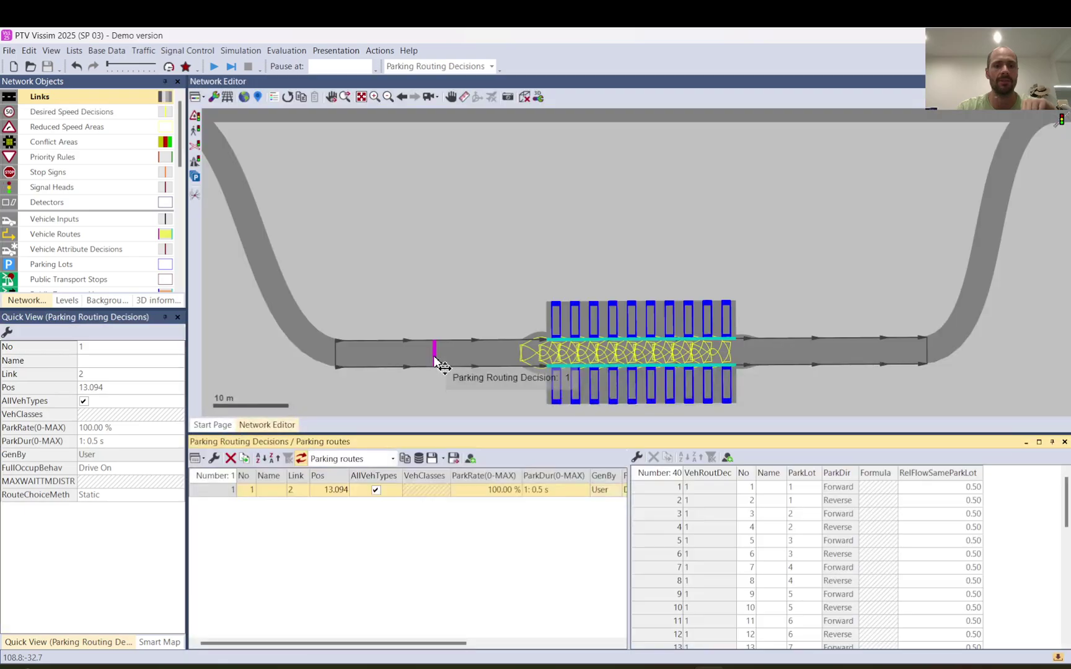
{"action": "left_click", "coordinate": [583, 491]}
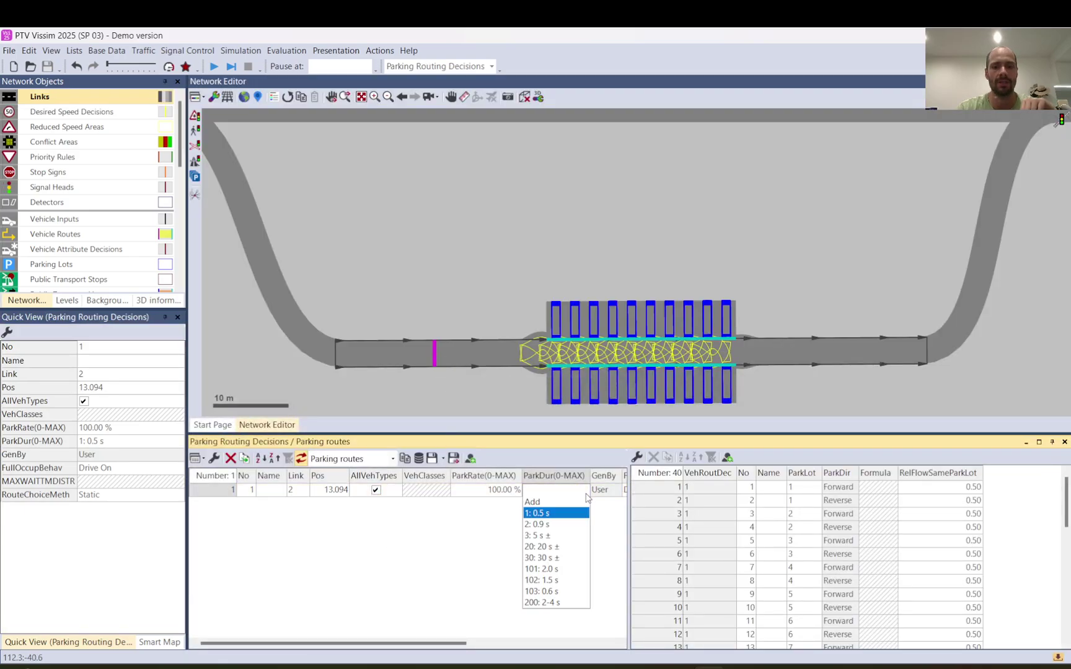
{"action": "left_click", "coordinate": [546, 547]}
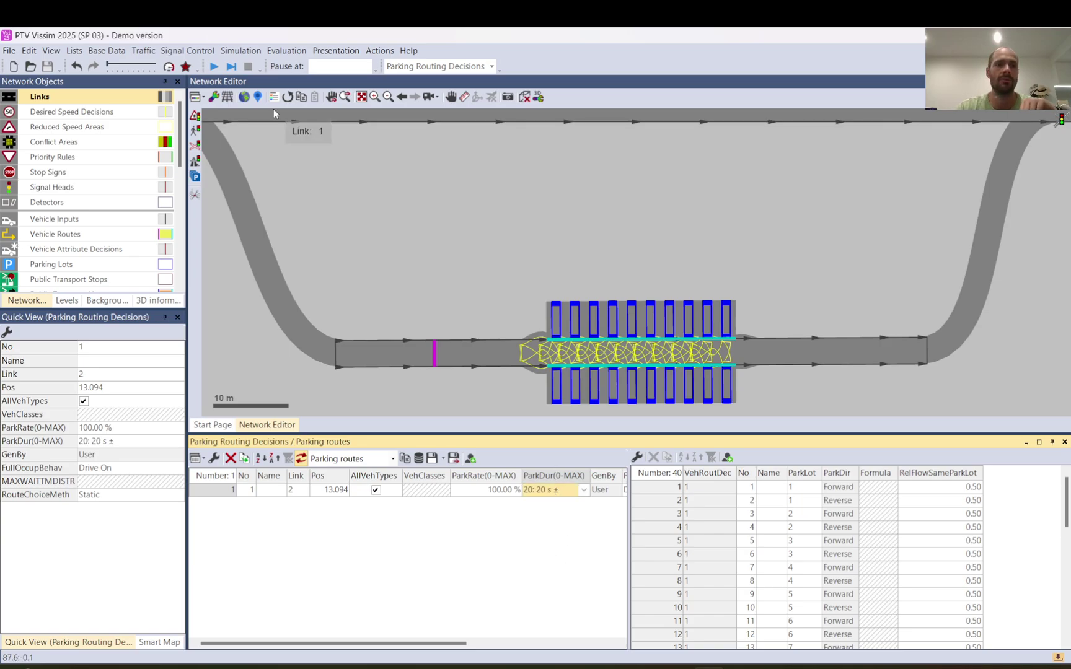
{"action": "left_click", "coordinate": [110, 54]}
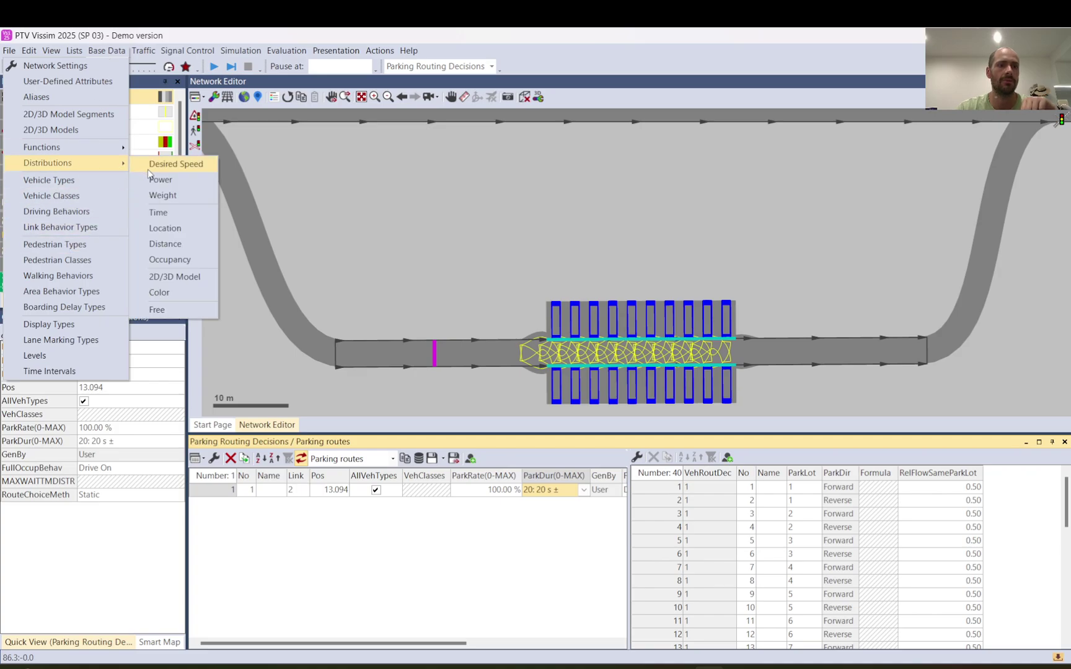
{"action": "left_click", "coordinate": [169, 215]}
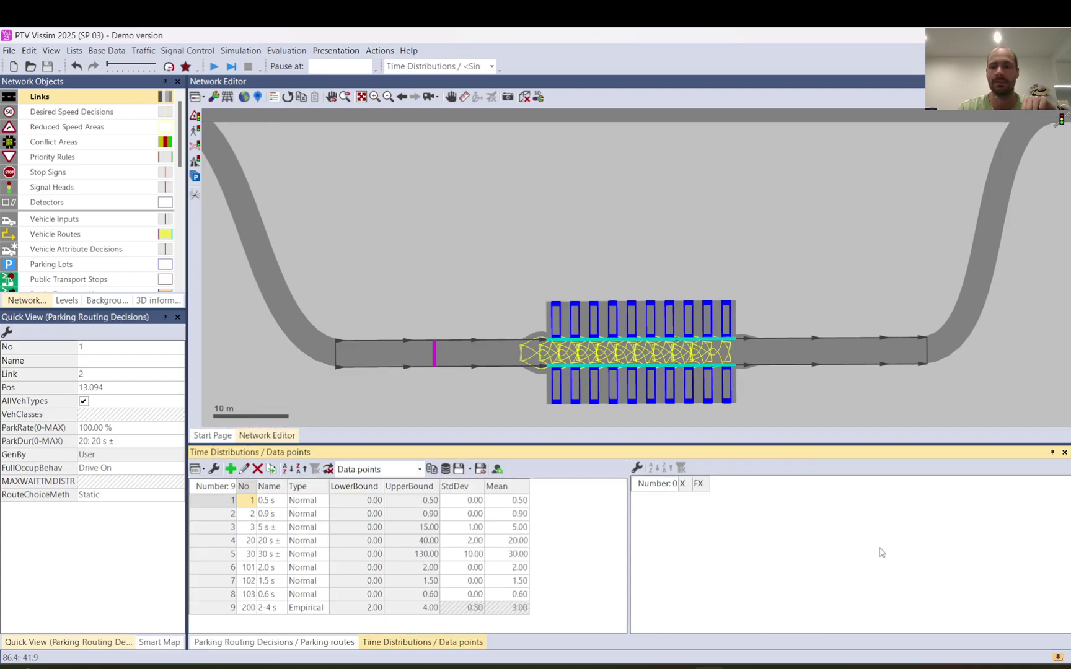
{"action": "left_click", "coordinate": [1064, 452]}
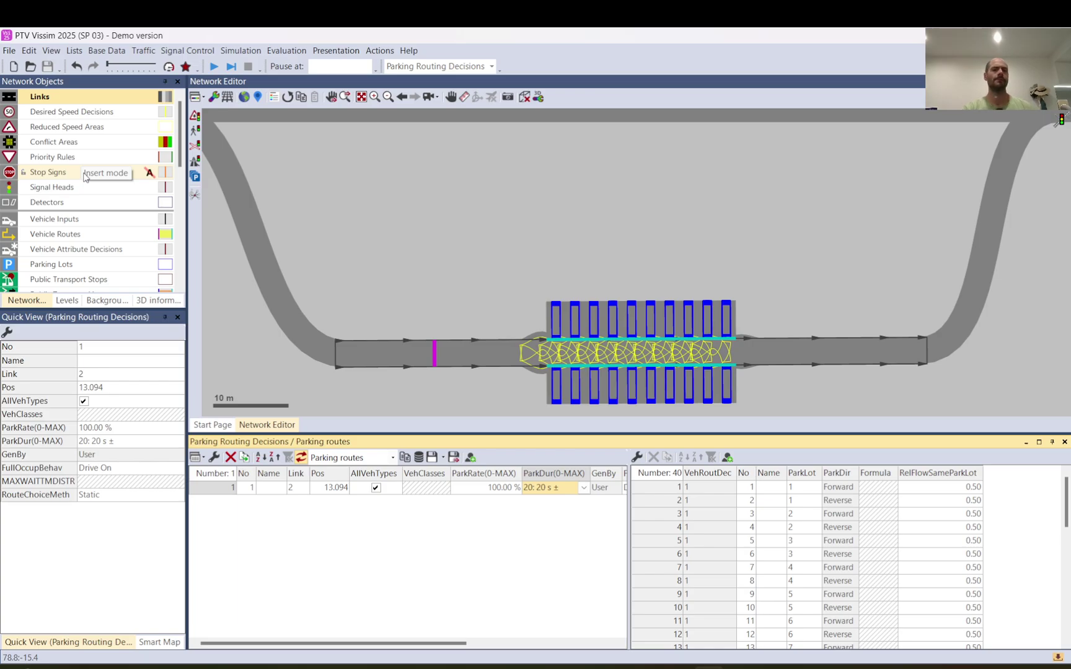
Step: Place stop sign 1 on the lower link and add a dwell-time entry for cars
{"action": "left_click", "coordinate": [86, 173]}
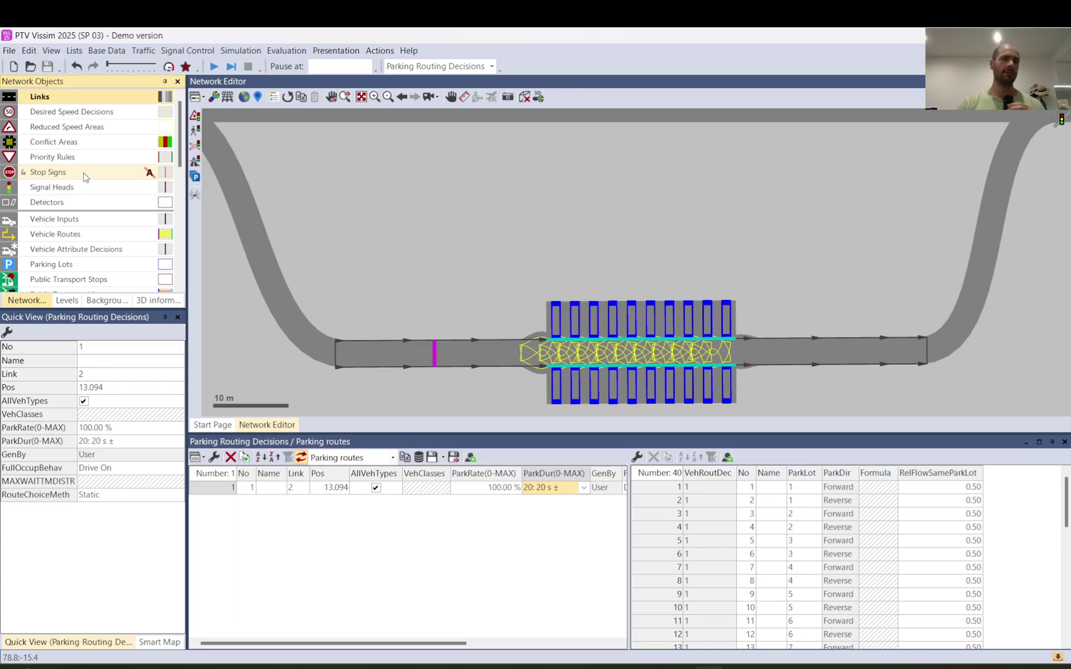
{"action": "right_click", "coordinate": [365, 357]}
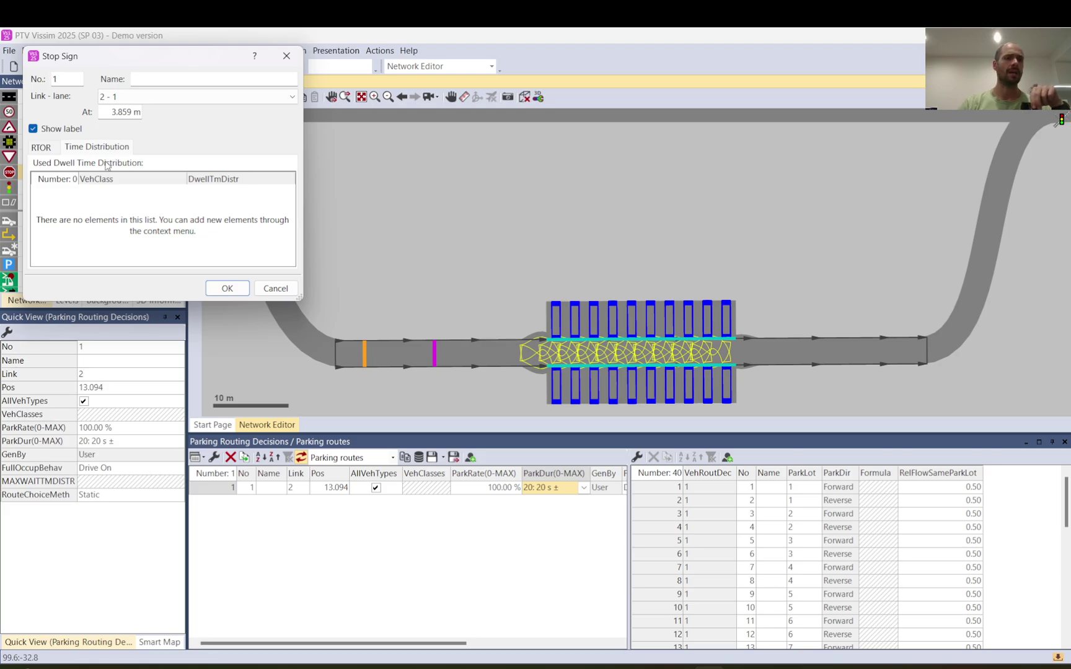
{"action": "right_click", "coordinate": [138, 217]}
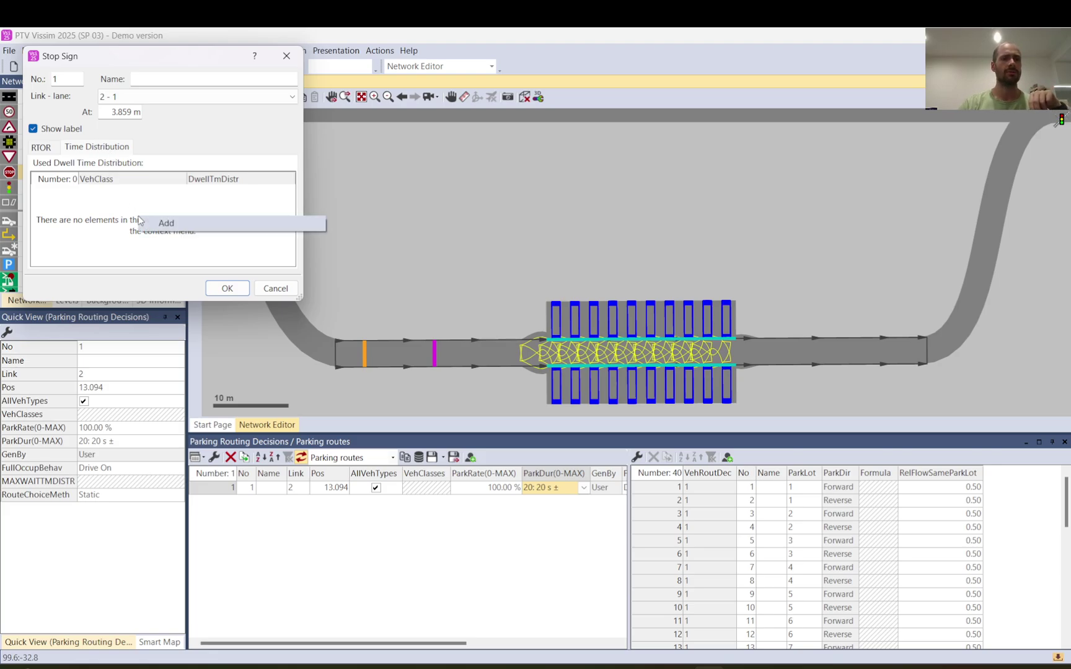
{"action": "left_click", "coordinate": [158, 225]}
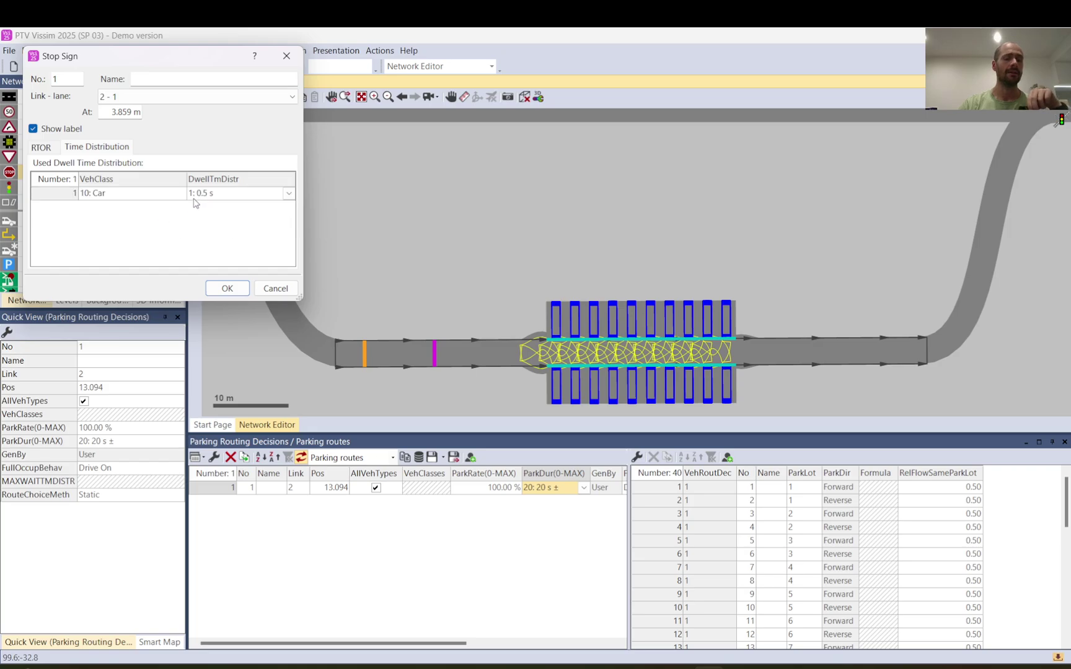
{"action": "left_click", "coordinate": [120, 194]}
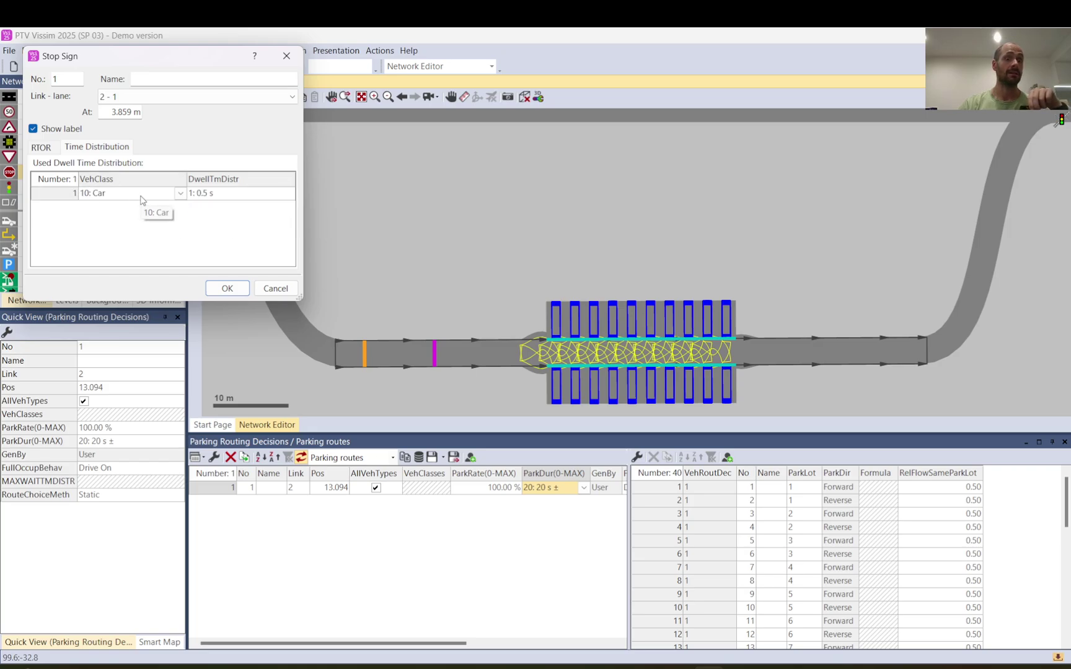
Step: Assign the 3: 5 s ± dwell time distribution and confirm the stop sign settings
{"action": "left_click", "coordinate": [260, 190]}
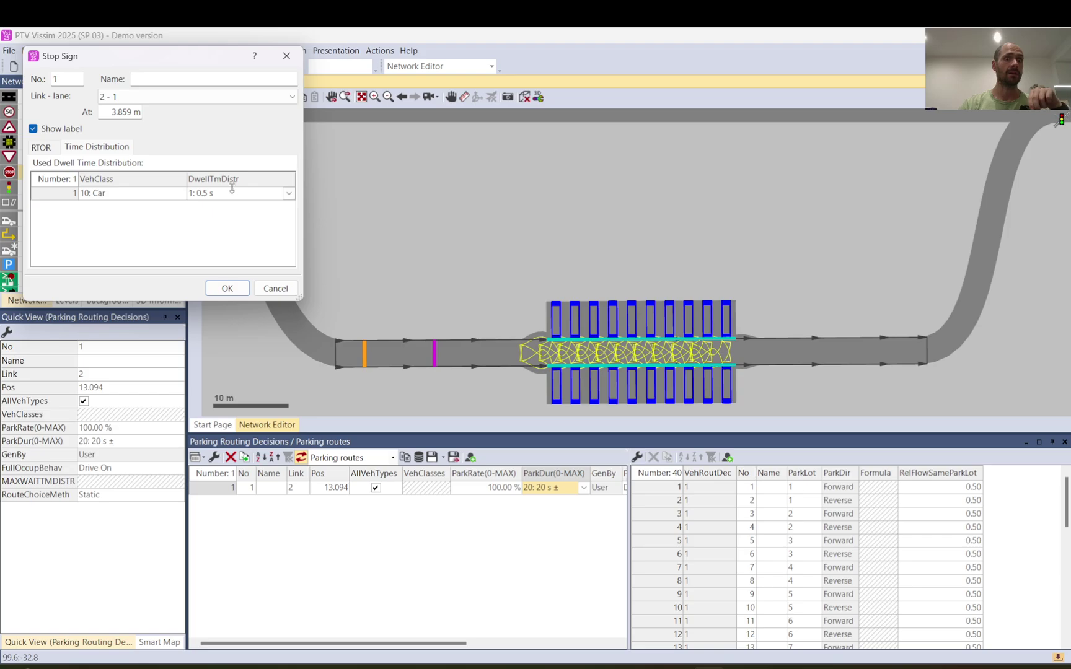
{"action": "left_click", "coordinate": [292, 197]}
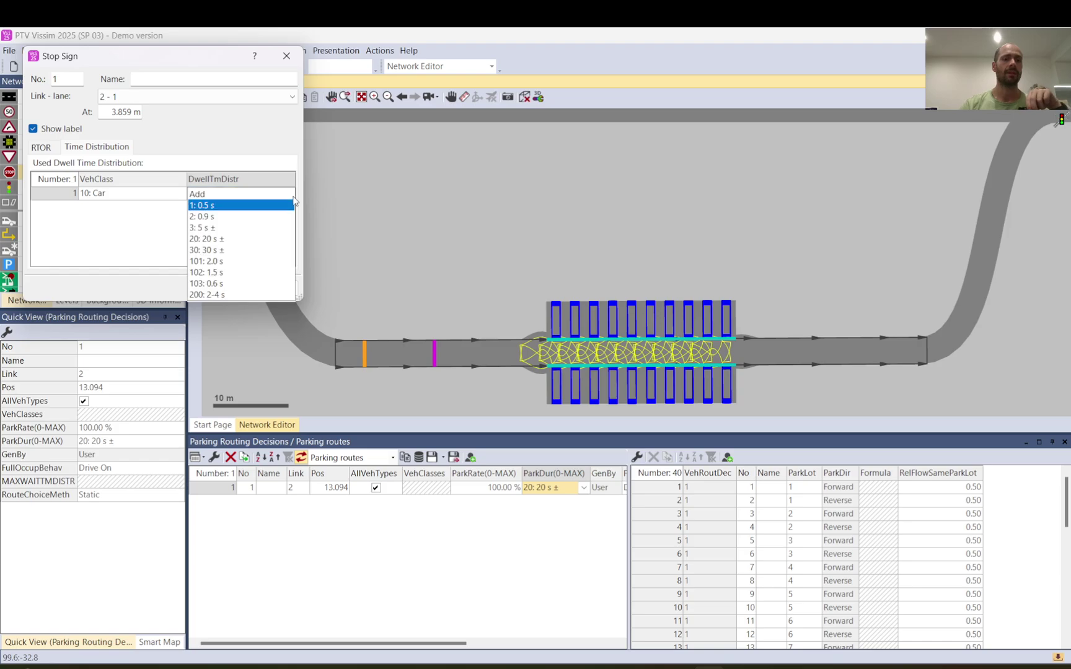
{"action": "left_click", "coordinate": [218, 229]}
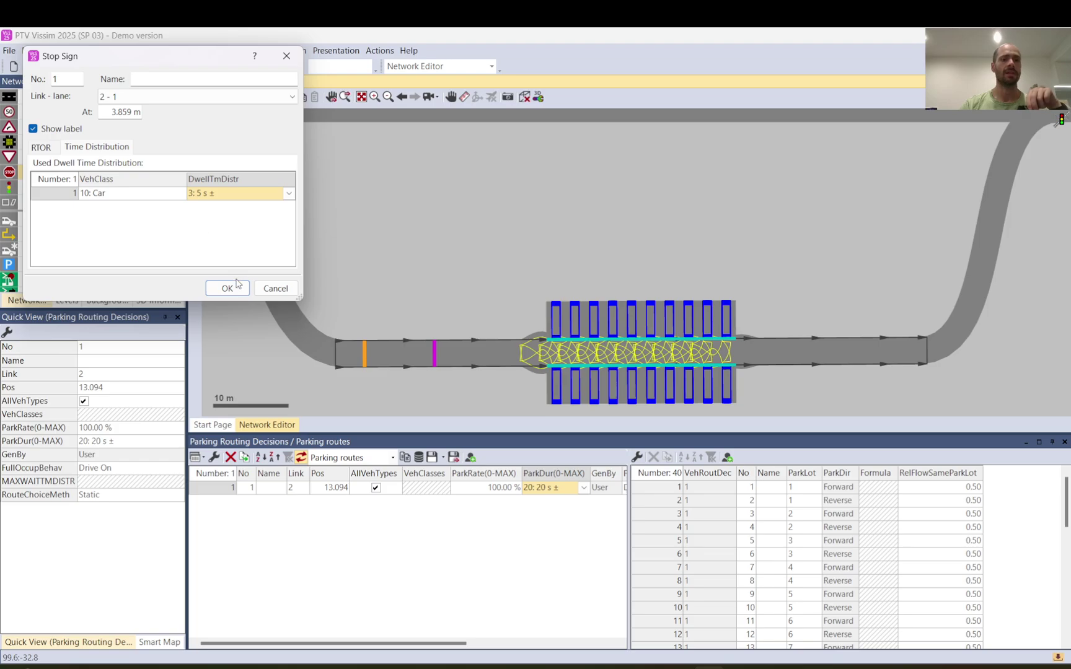
{"action": "right_click", "coordinate": [143, 236]}
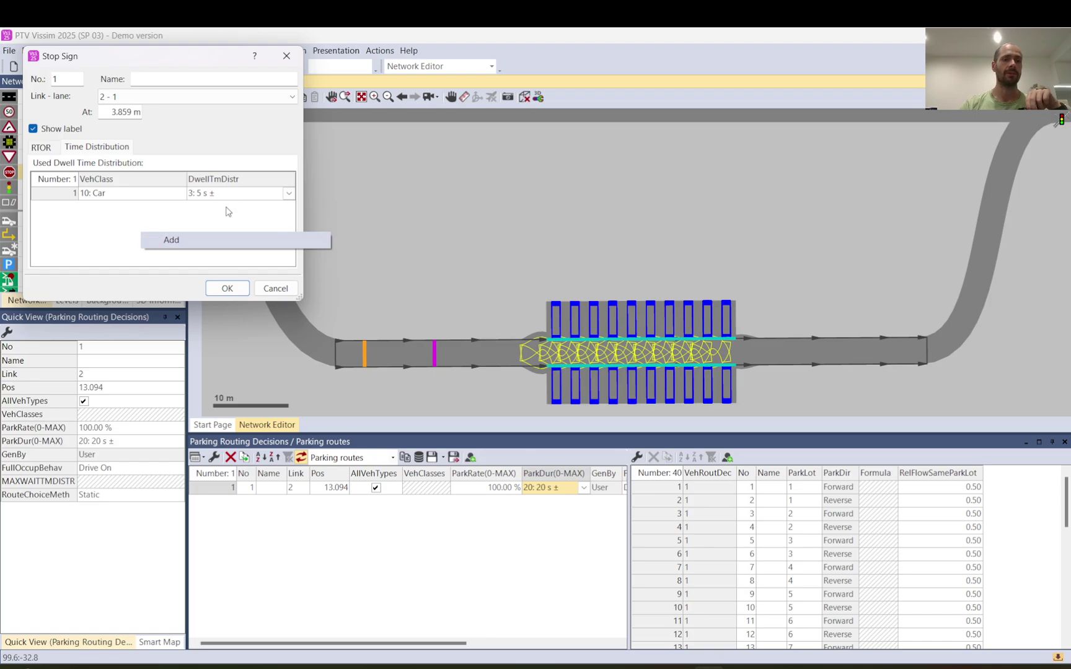
{"action": "left_click", "coordinate": [232, 283]}
{"action": "left_click", "coordinate": [232, 283]}
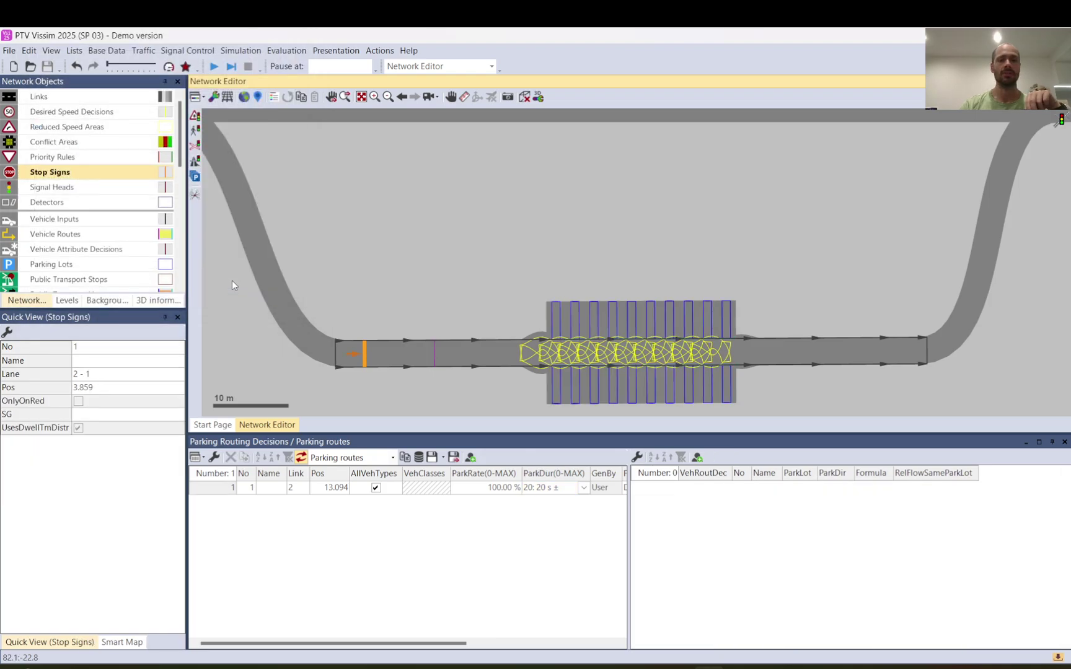
{"action": "left_click", "coordinate": [381, 330]}
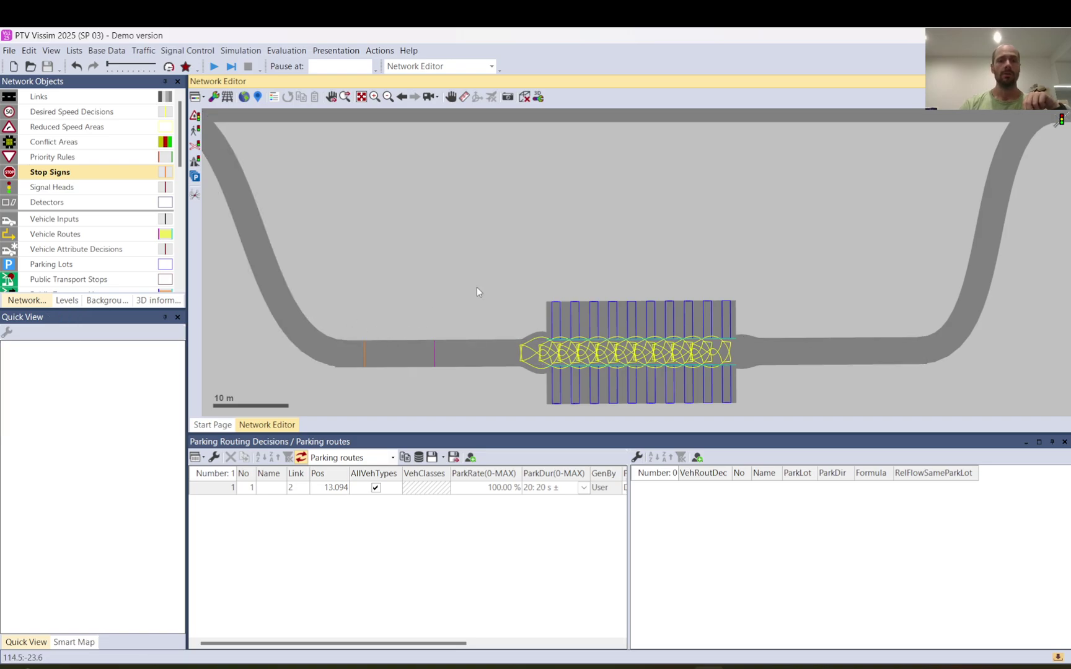
{"action": "scroll", "coordinate": [478, 287], "scroll_direction": "down", "scroll_amount": 3}
{"action": "scroll", "coordinate": [500, 272], "scroll_direction": "down", "scroll_amount": 1}
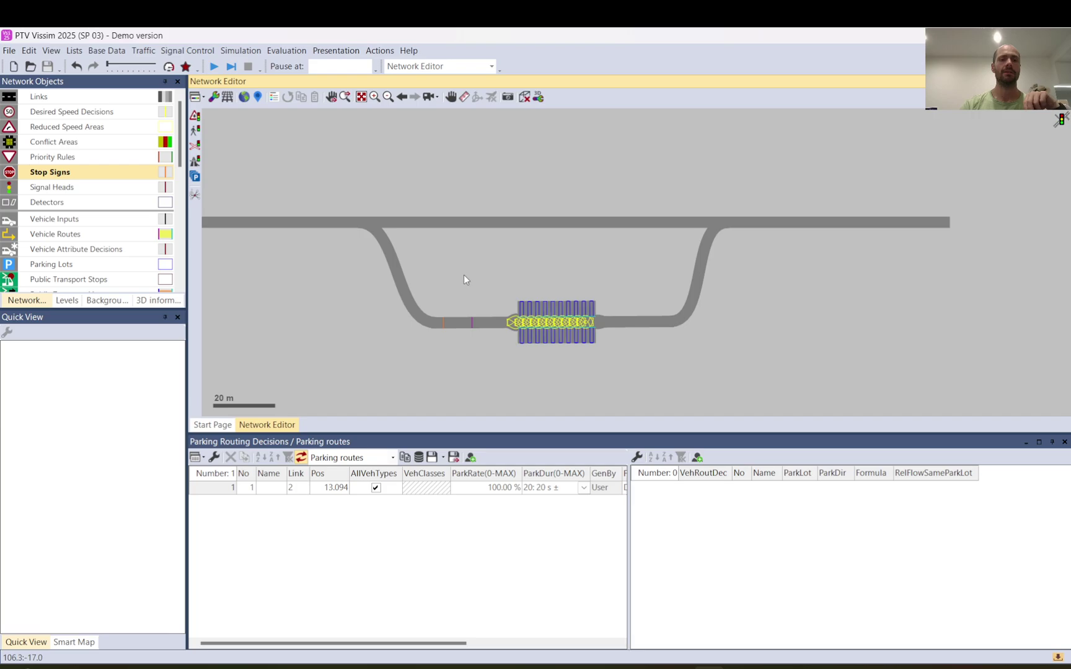
{"action": "scroll", "coordinate": [349, 190], "scroll_direction": "down", "scroll_amount": 1}
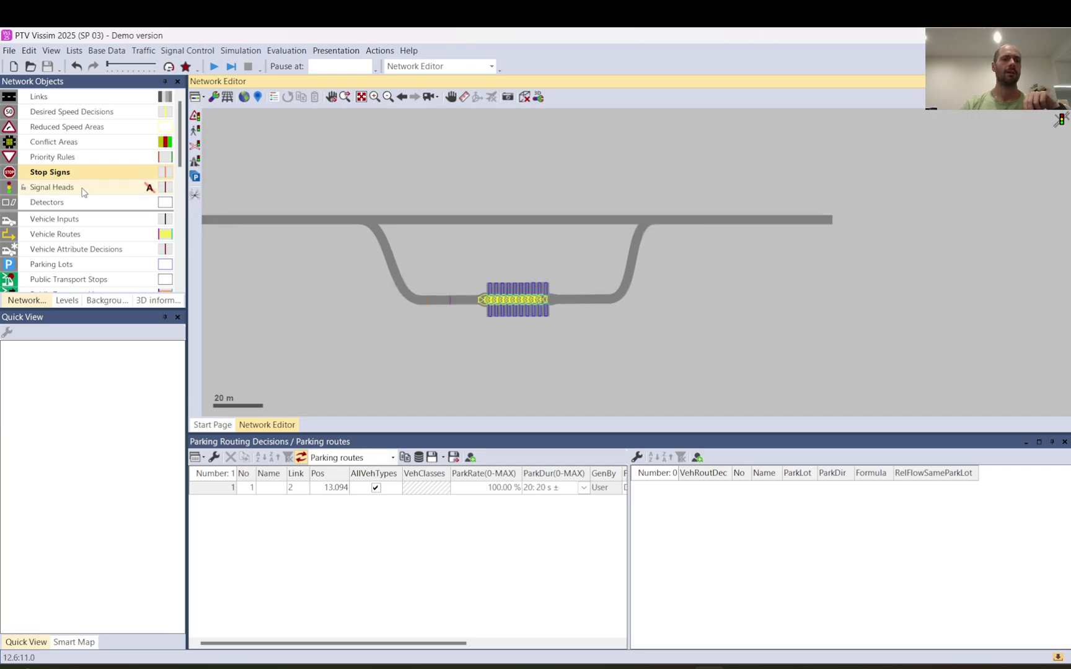
Step: Add vehicle input 1 on link 1 with volume 200 and composition 2: Car only (50 km/h)
{"action": "left_click", "coordinate": [87, 218]}
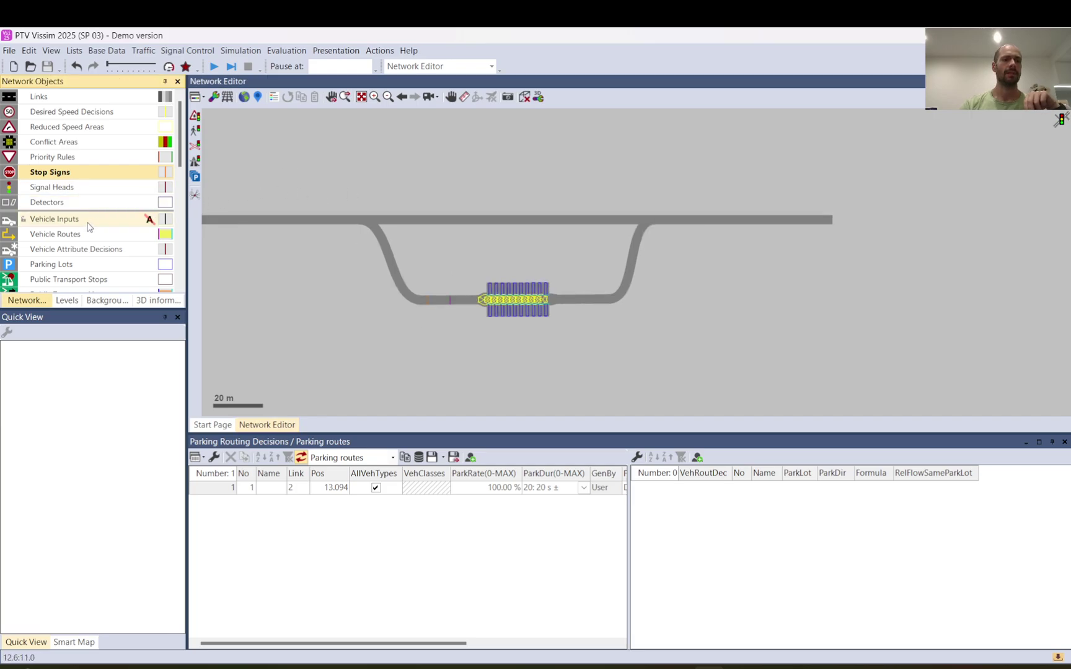
{"action": "right_click", "coordinate": [234, 220]}
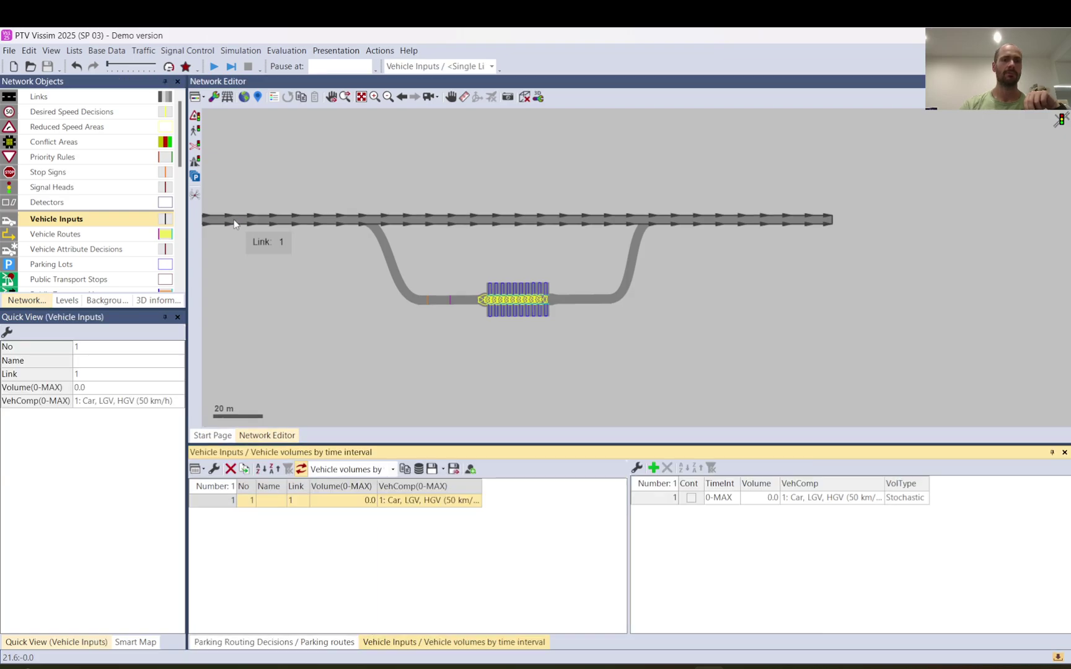
{"action": "left_click", "coordinate": [94, 389]}
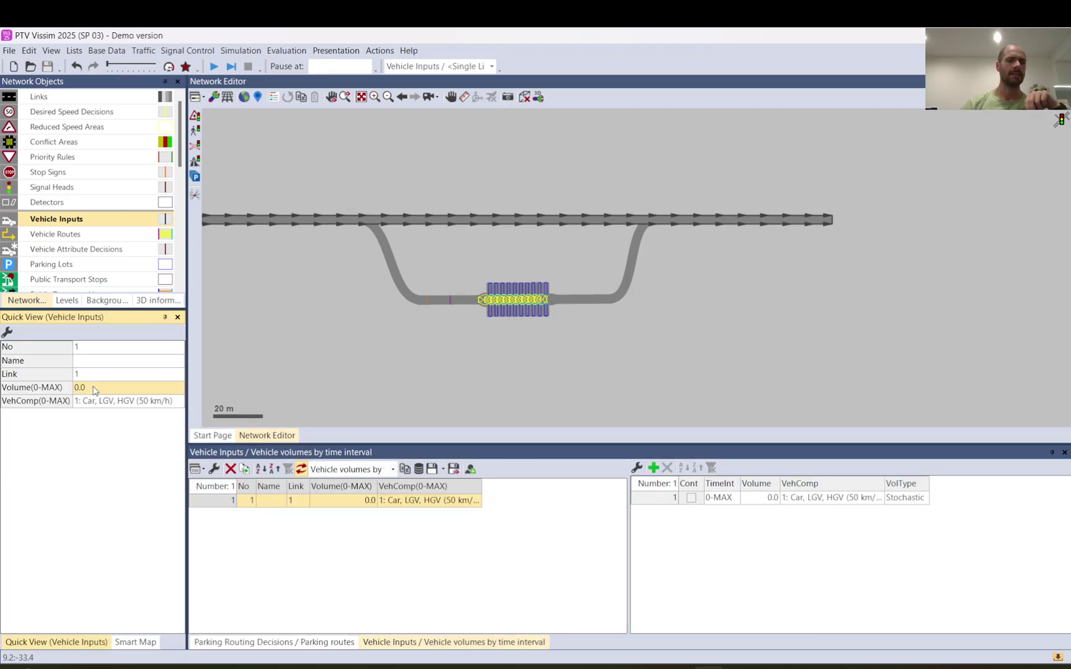
{"action": "type", "text": "200"}
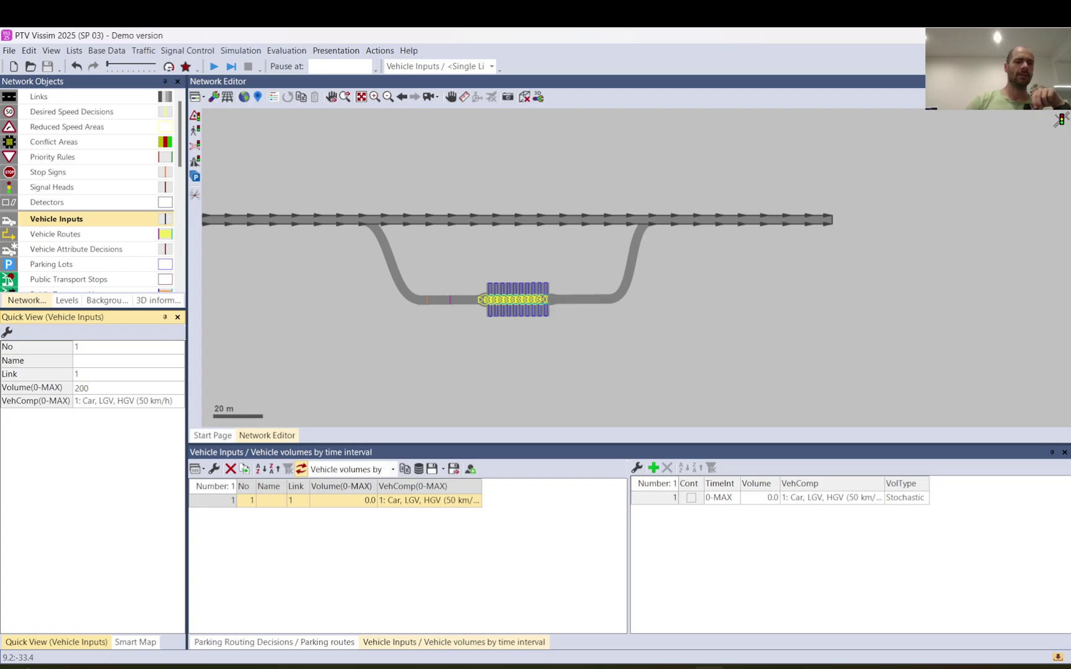
{"action": "left_click", "coordinate": [181, 401]}
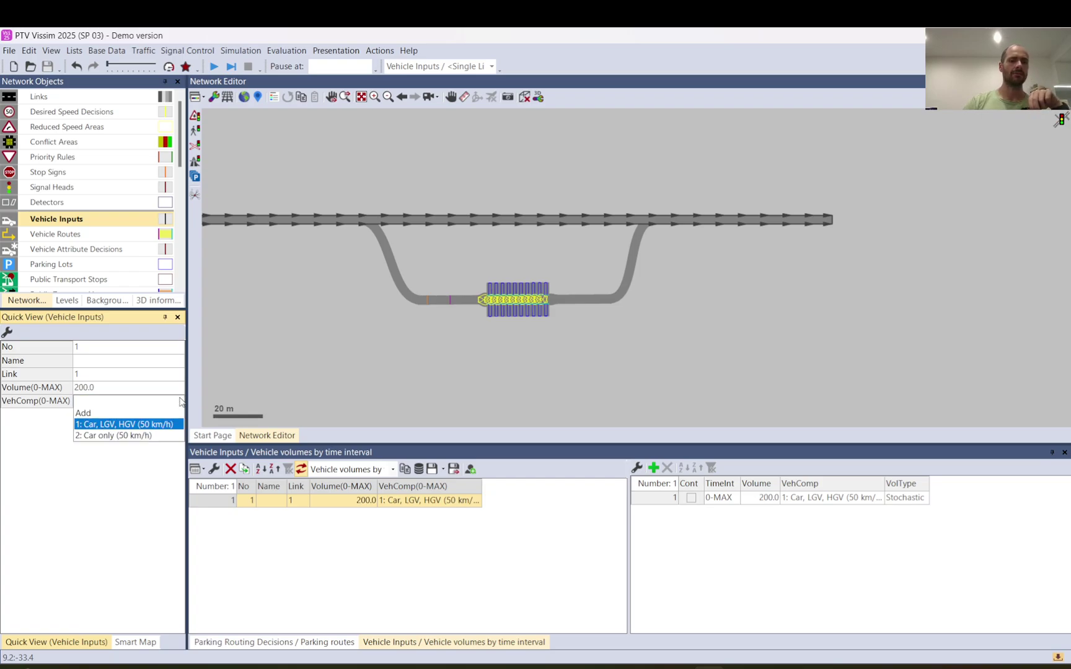
{"action": "left_click", "coordinate": [94, 435]}
{"action": "left_click", "coordinate": [312, 294]}
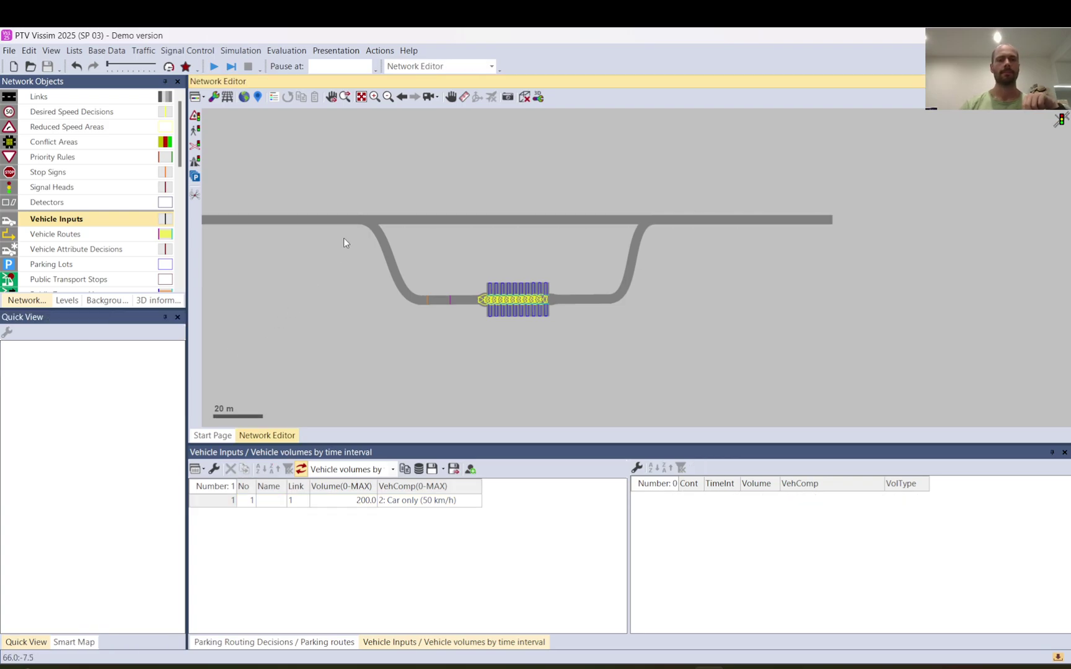
{"action": "scroll", "coordinate": [528, 185], "scroll_direction": "down", "scroll_amount": 1}
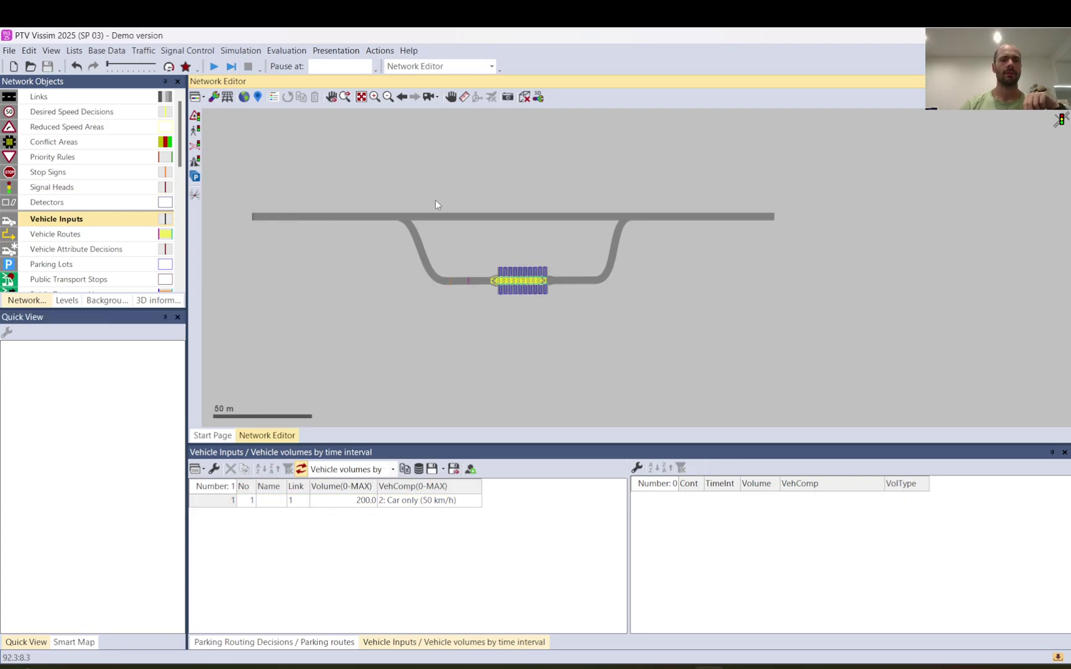
Step: Place static routing decision 1 at 25.218 m on link 1 with a route toward 253.956 m
{"action": "left_click", "coordinate": [78, 241]}
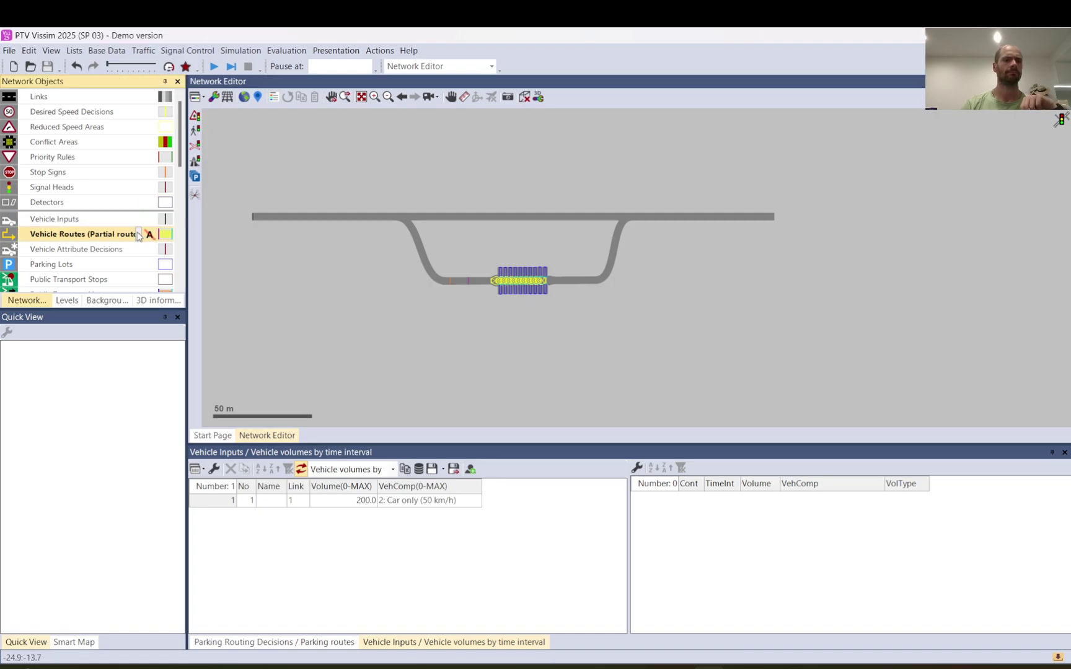
{"action": "left_click", "coordinate": [139, 235]}
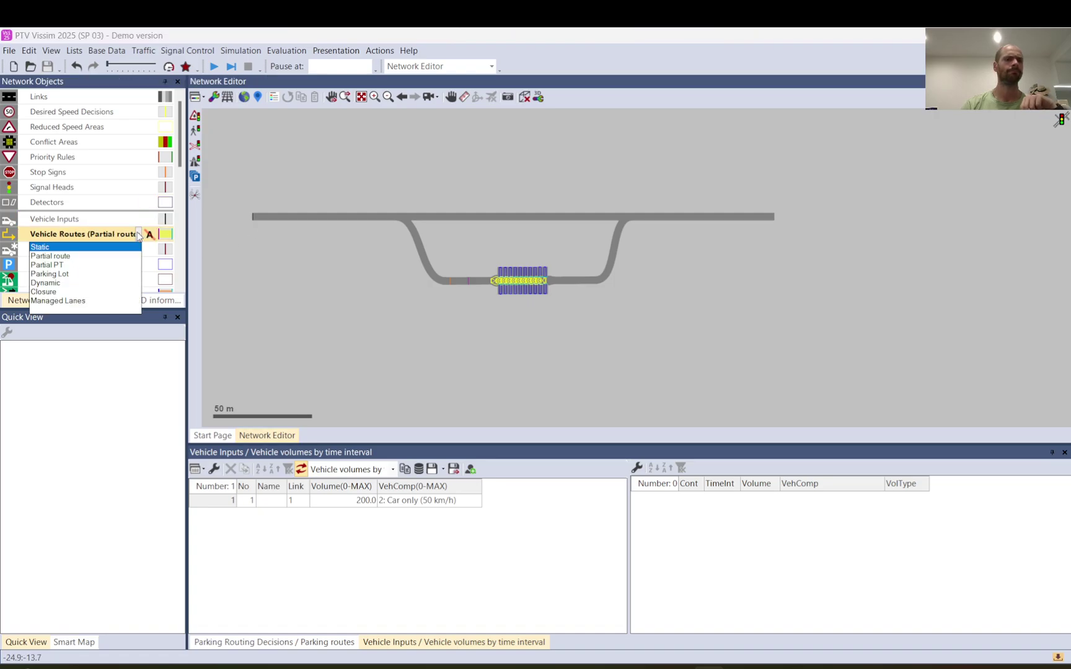
{"action": "left_click", "coordinate": [52, 247]}
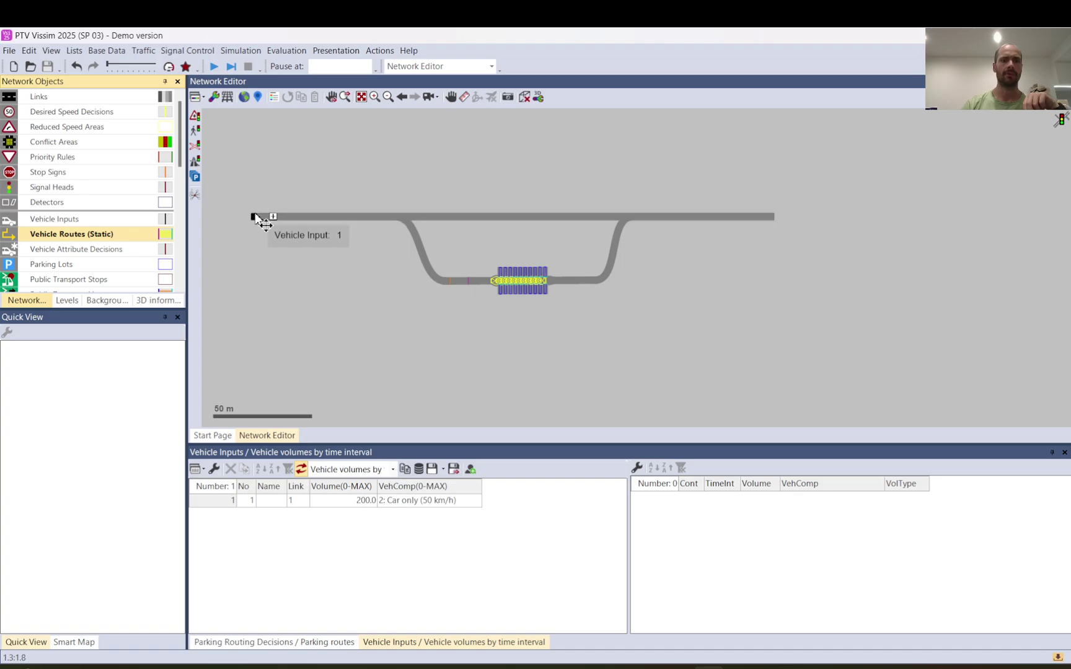
{"action": "right_click", "coordinate": [303, 218], "text": "ctrl"}
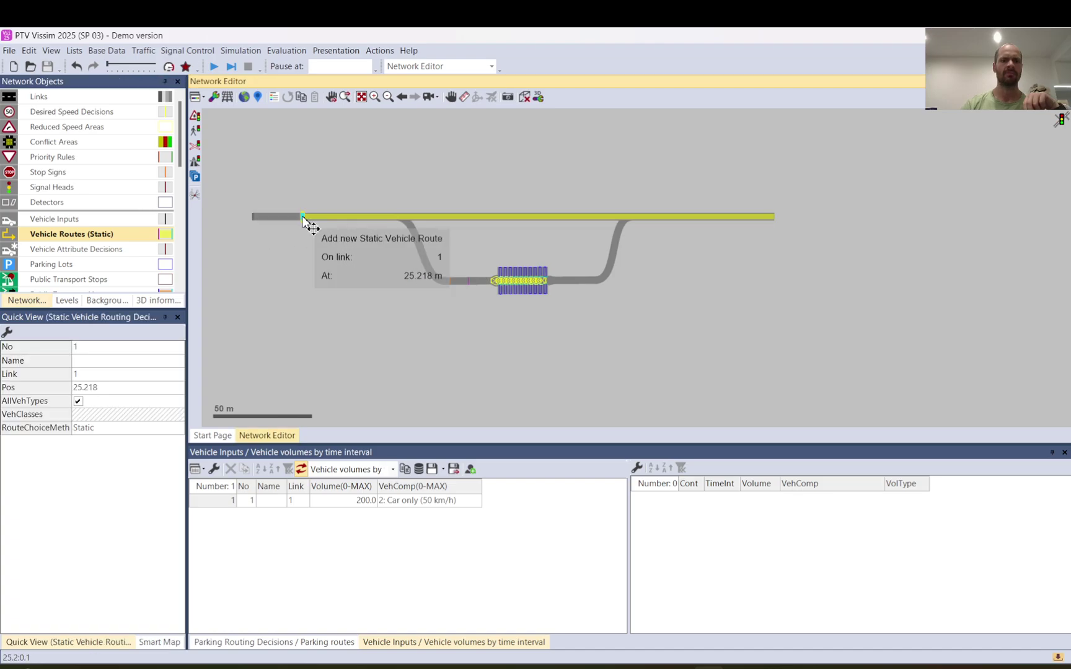
{"action": "left_click", "coordinate": [757, 219]}
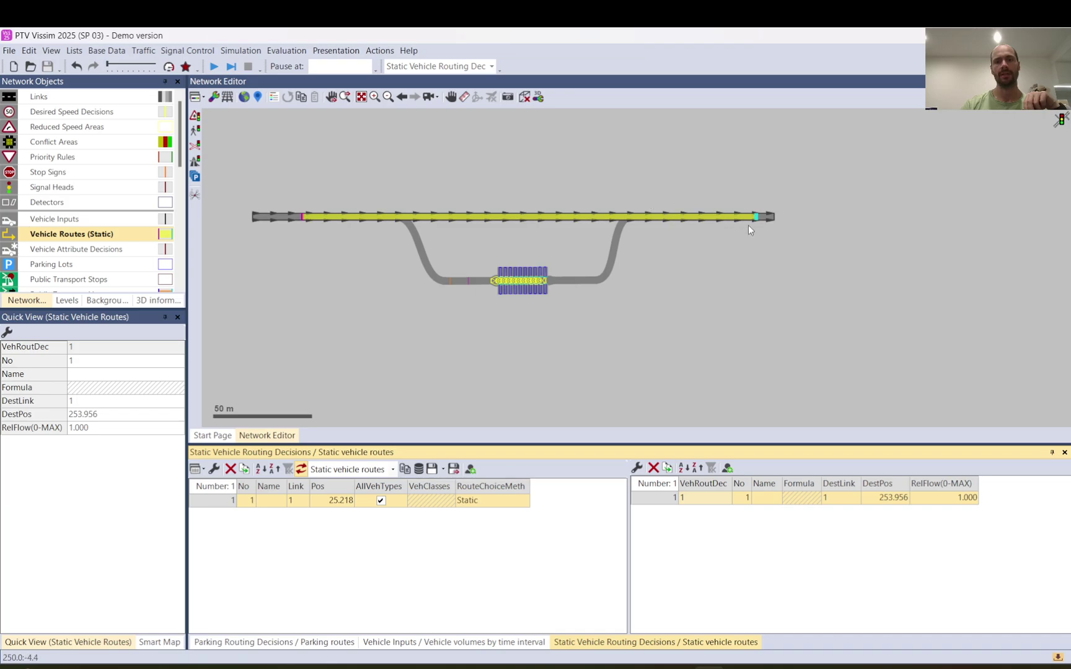
{"action": "left_click", "coordinate": [368, 246]}
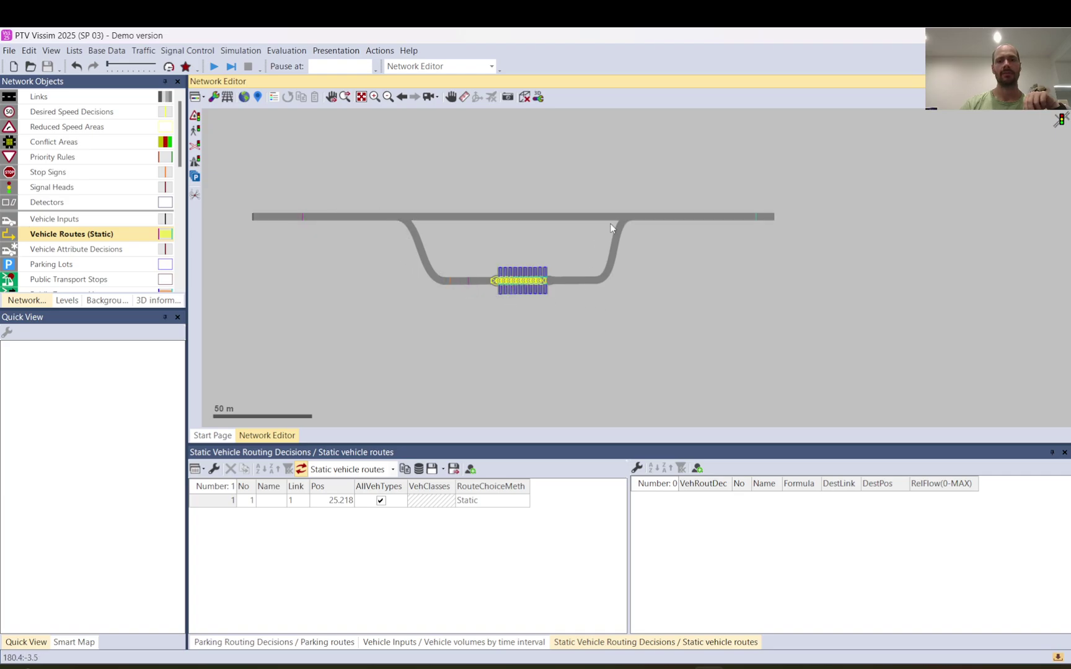
{"action": "left_click", "coordinate": [305, 217]}
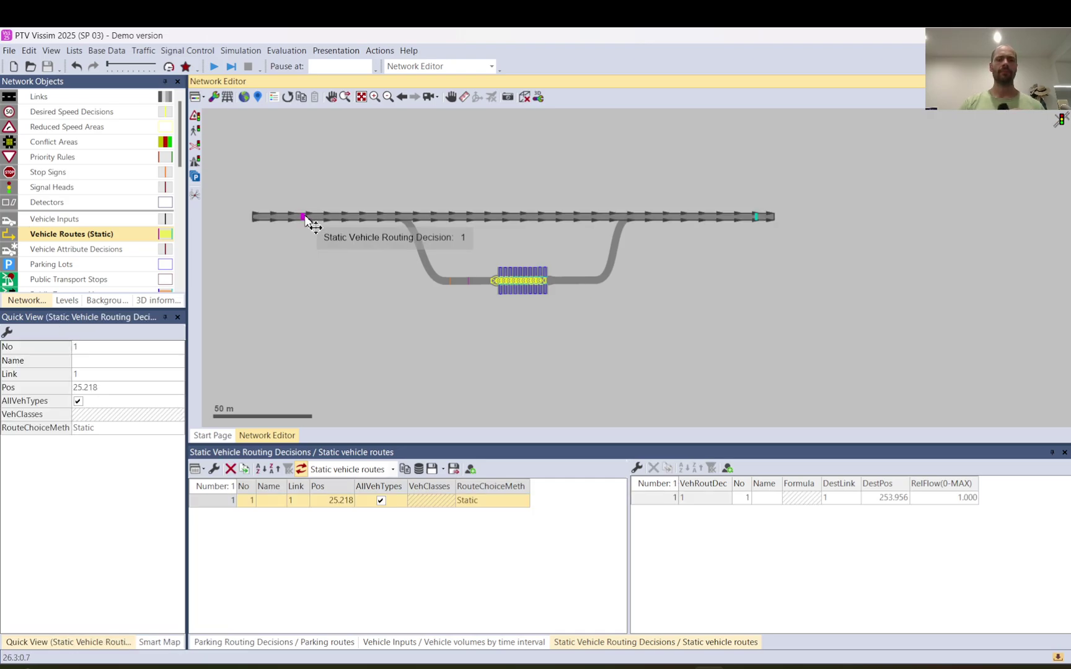
{"action": "left_click", "coordinate": [756, 217]}
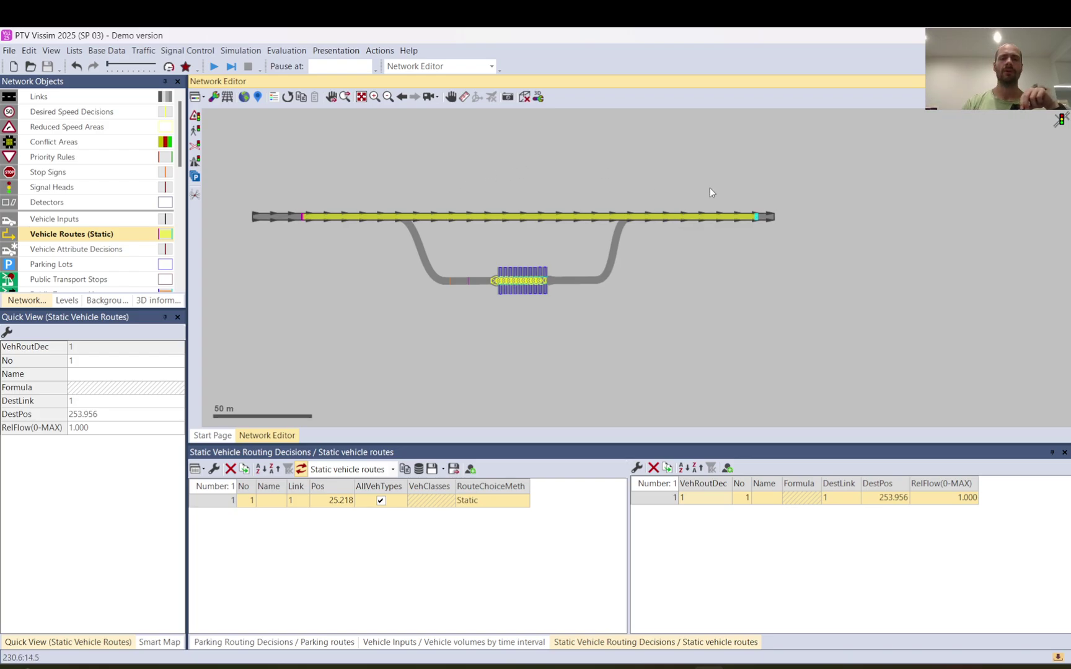
{"action": "left_click", "coordinate": [756, 187]}
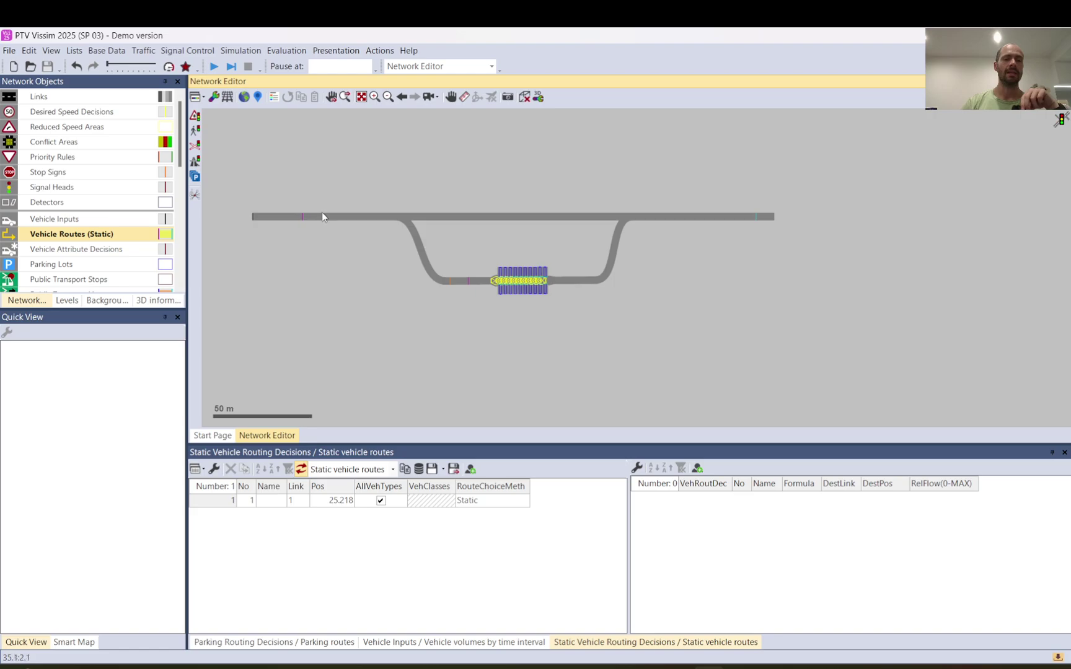
Step: Place partial routing decision 1 at 45.782 m on link 1, routing to 230.011 m
{"action": "left_click", "coordinate": [140, 237]}
{"action": "left_click", "coordinate": [139, 236]}
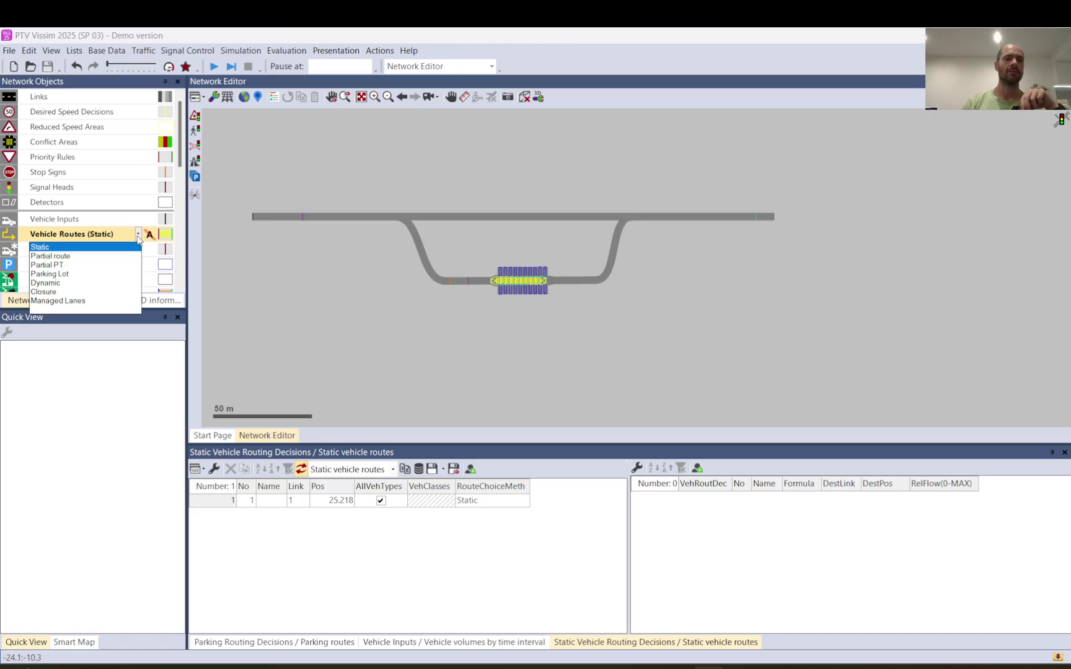
{"action": "left_click", "coordinate": [52, 256]}
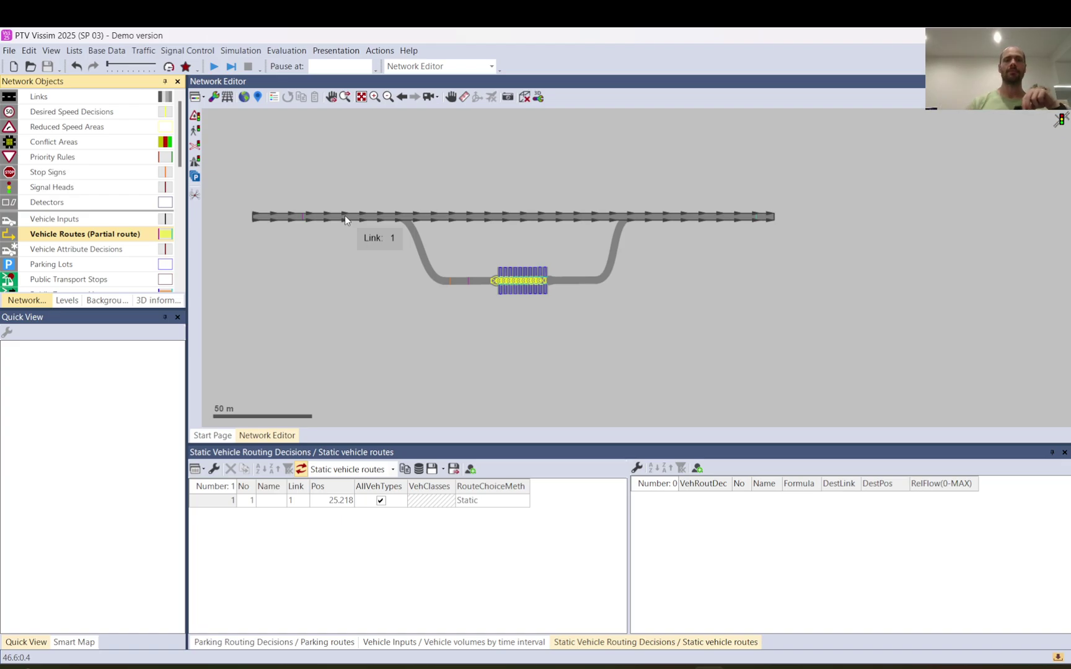
{"action": "left_click", "coordinate": [344, 218]}
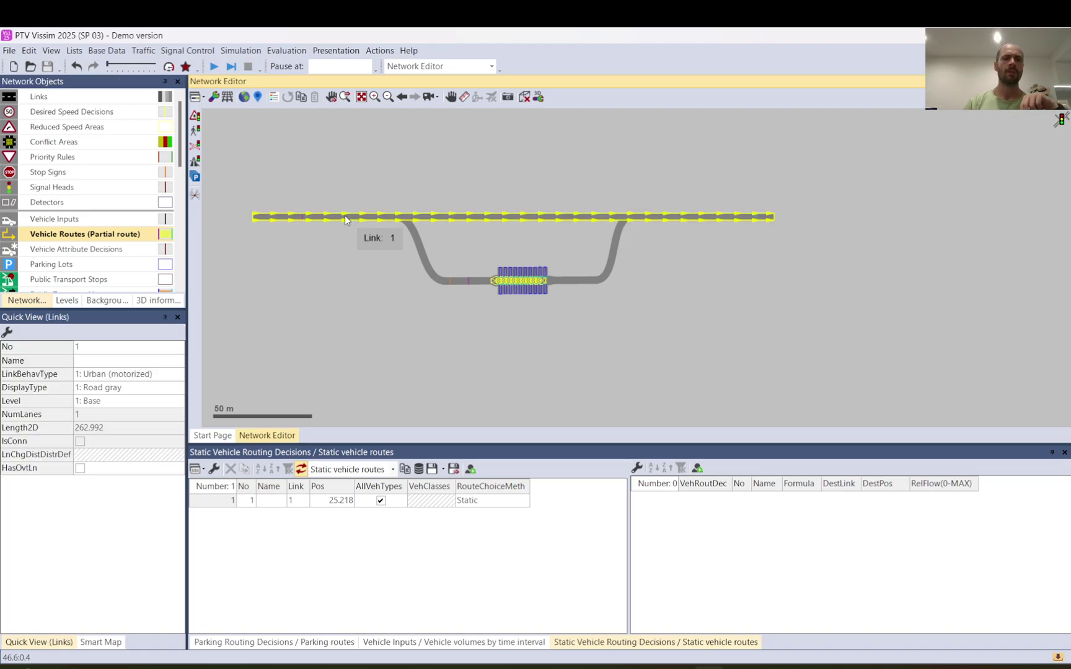
{"action": "left_click", "coordinate": [322, 163]}
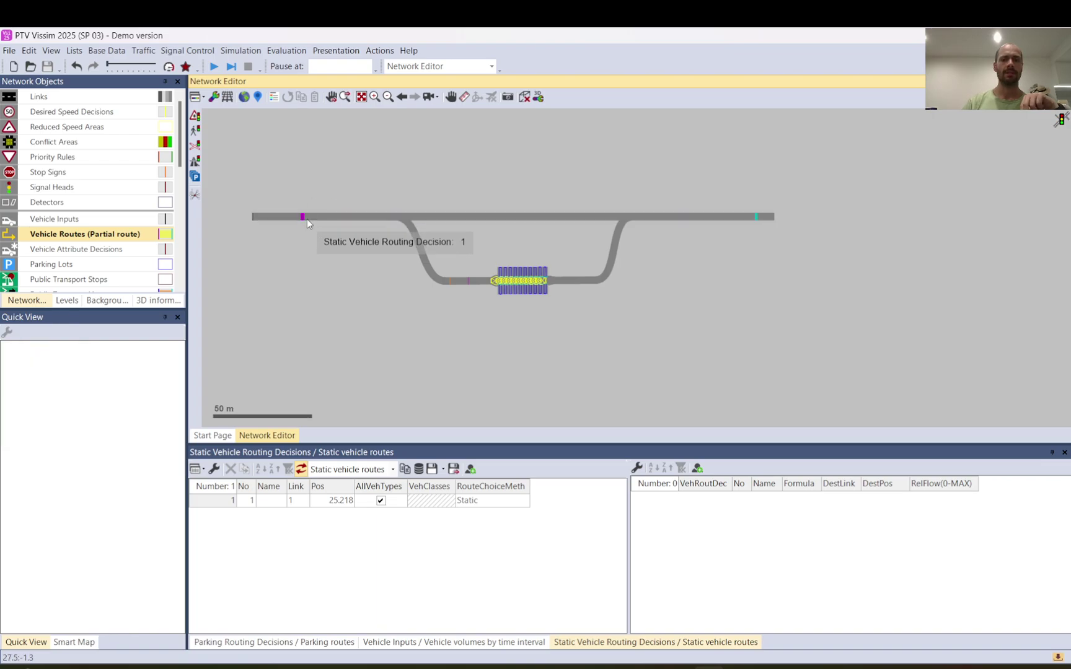
{"action": "right_click", "coordinate": [345, 218]}
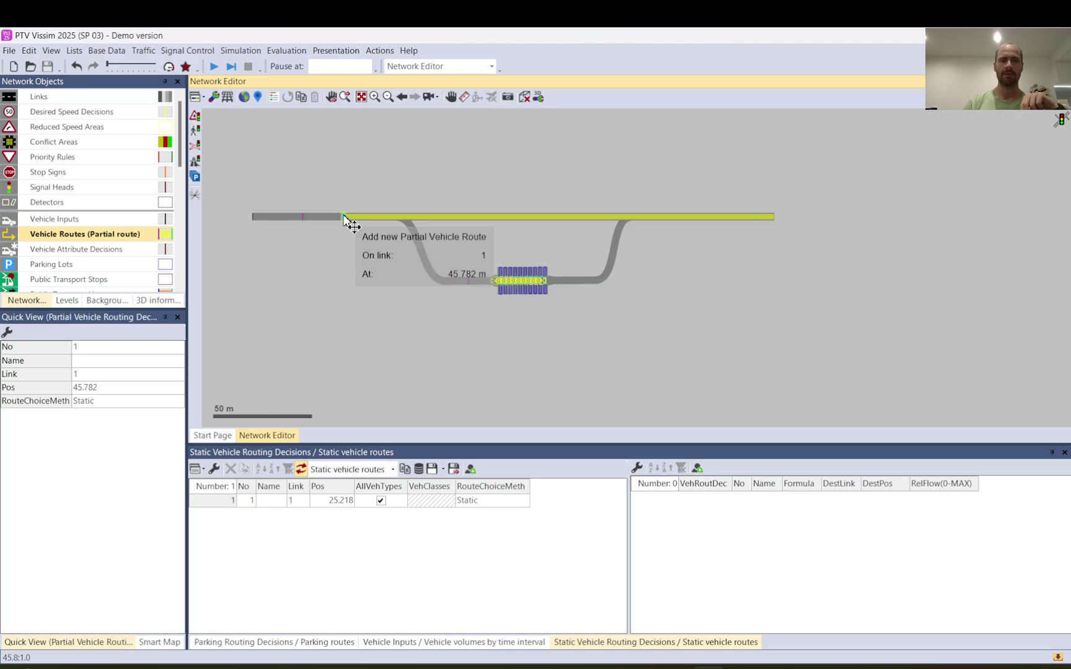
{"action": "left_click", "coordinate": [710, 217]}
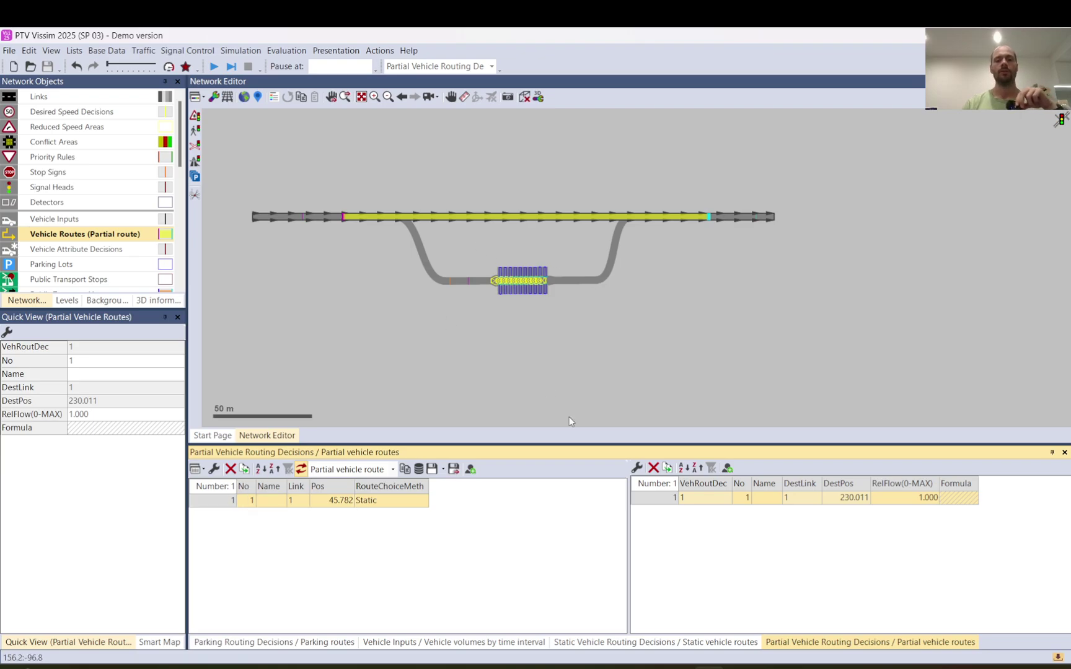
Step: Duplicate partial route 1 as partial route 2 and select it
{"action": "right_click", "coordinate": [663, 498]}
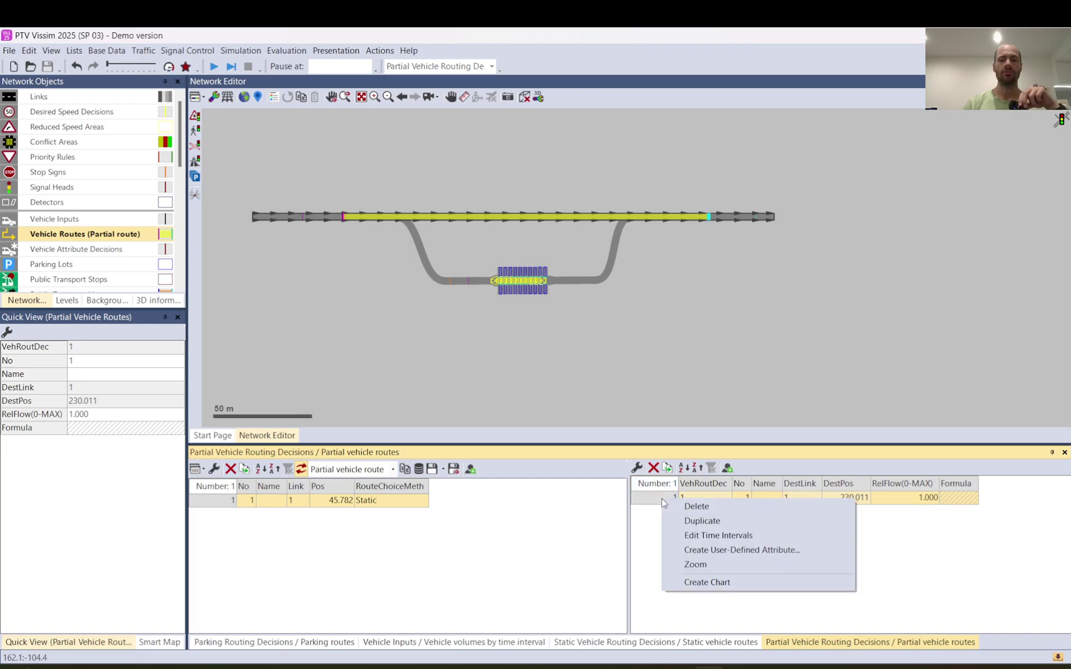
{"action": "left_click", "coordinate": [686, 522]}
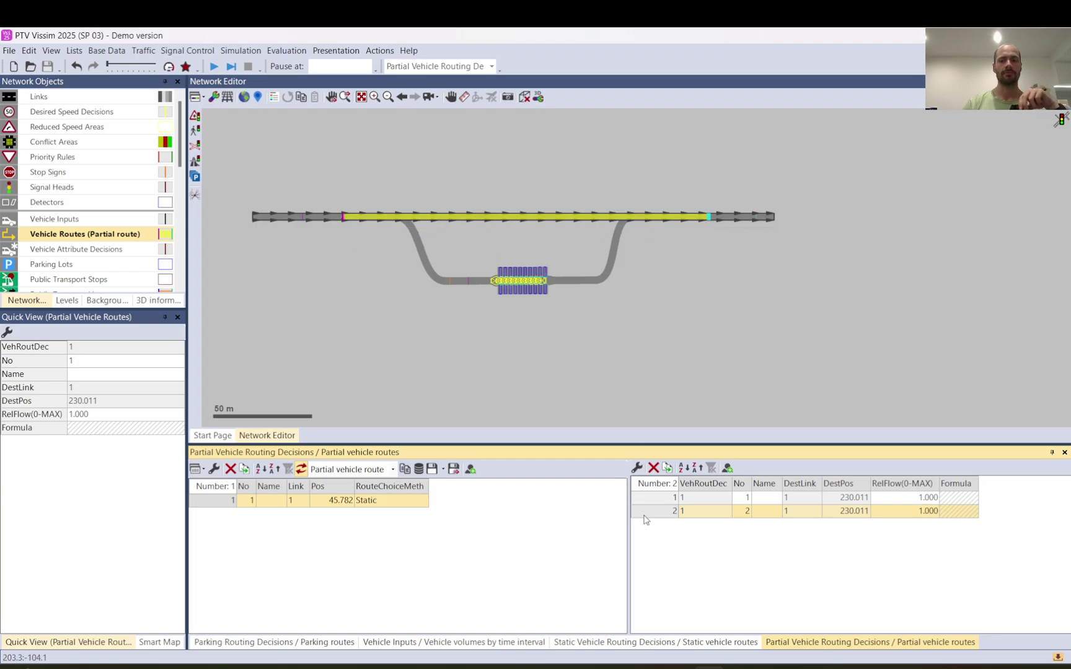
{"action": "left_click", "coordinate": [663, 500]}
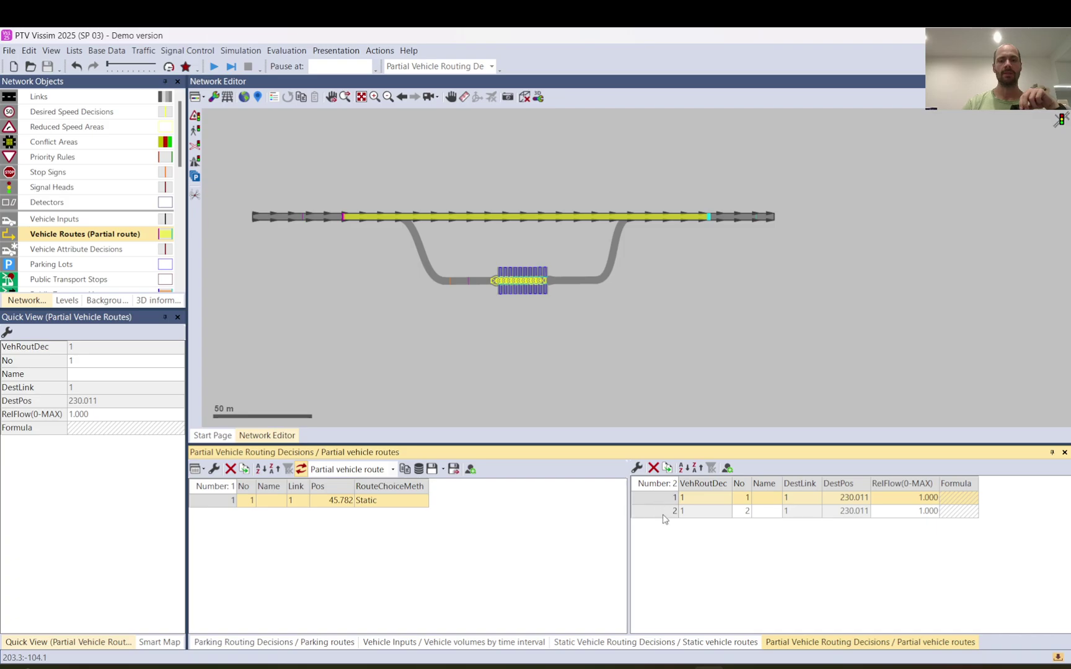
{"action": "left_click", "coordinate": [662, 511]}
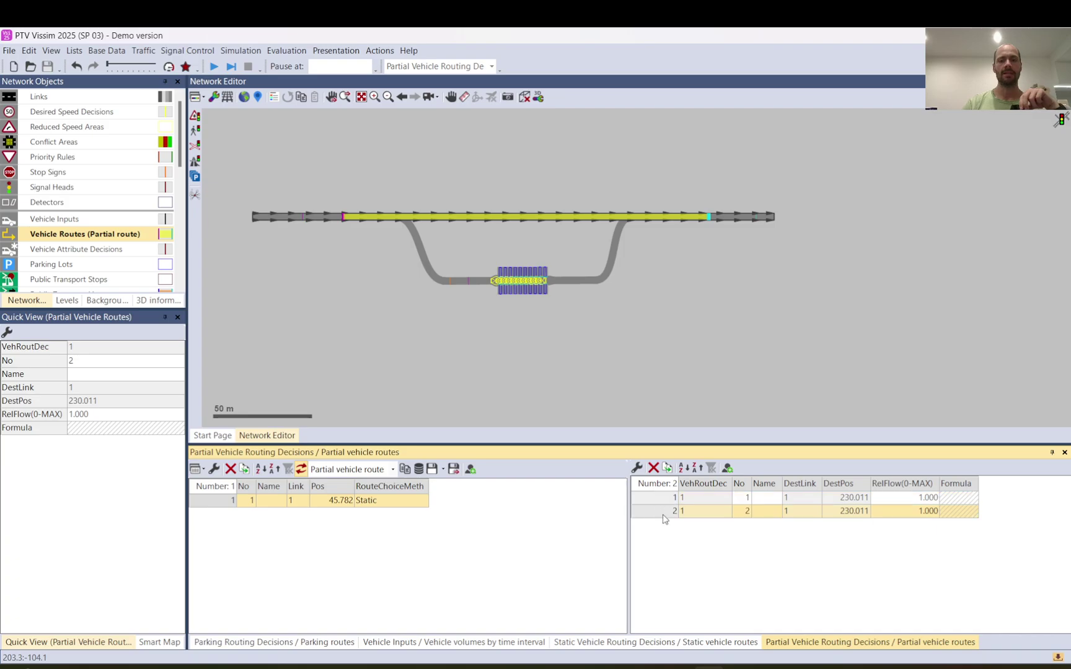
Step: Drag partial route 2 off the main road so it runs through the lower parking bypass
{"action": "left_click", "coordinate": [509, 216]}
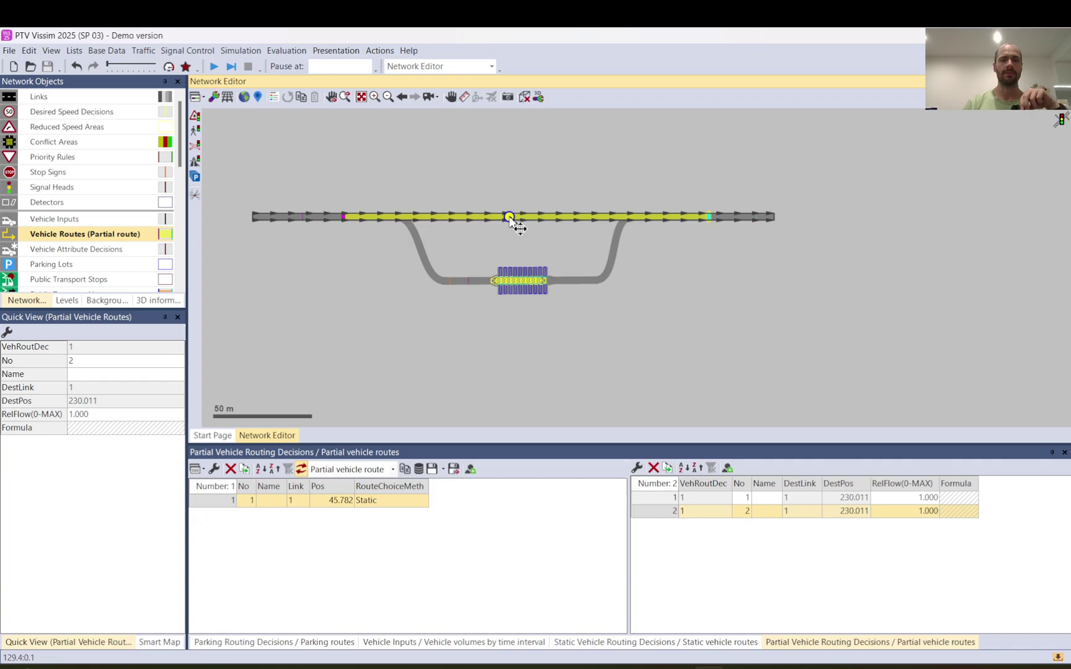
{"action": "mouse_move", "coordinate": [509, 216]}
{"action": "left_mouse_down"}
{"action": "mouse_move", "coordinate": [494, 275]}
{"action": "mouse_move", "coordinate": [481, 283]}
{"action": "left_mouse_up"}
{"action": "left_click", "coordinate": [340, 297]}
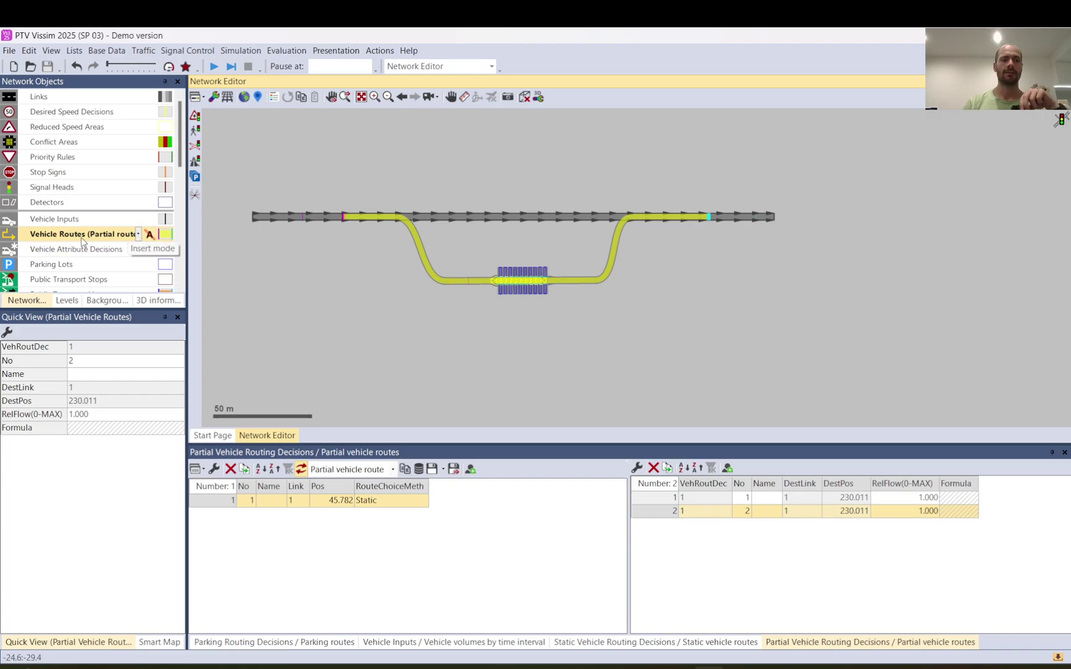
{"action": "left_click", "coordinate": [68, 97]}
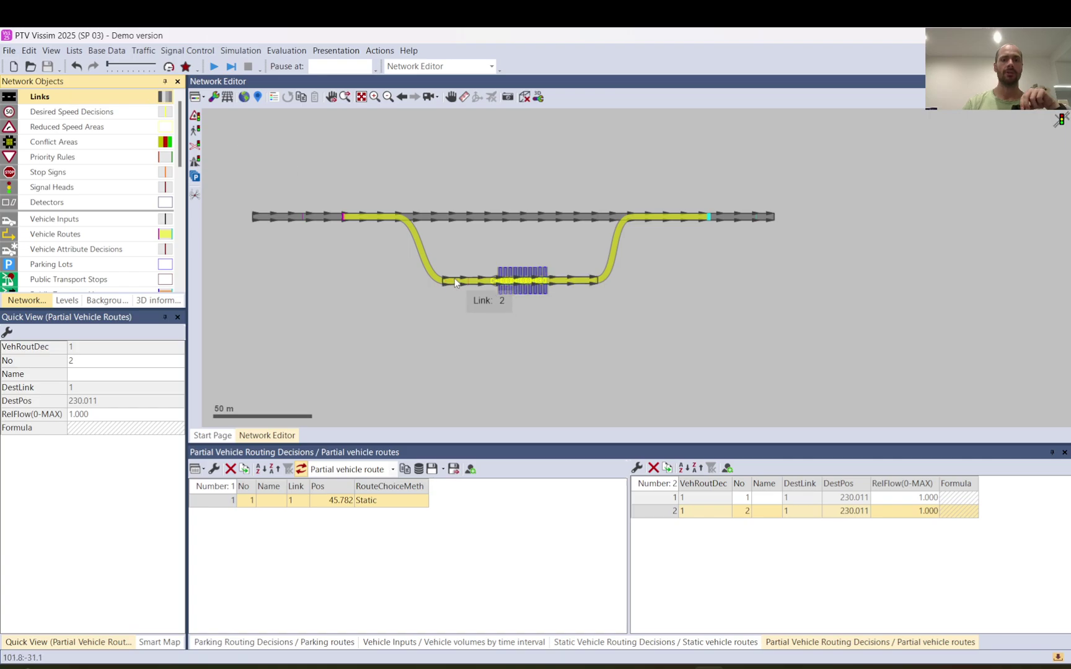
{"action": "left_click", "coordinate": [104, 236]}
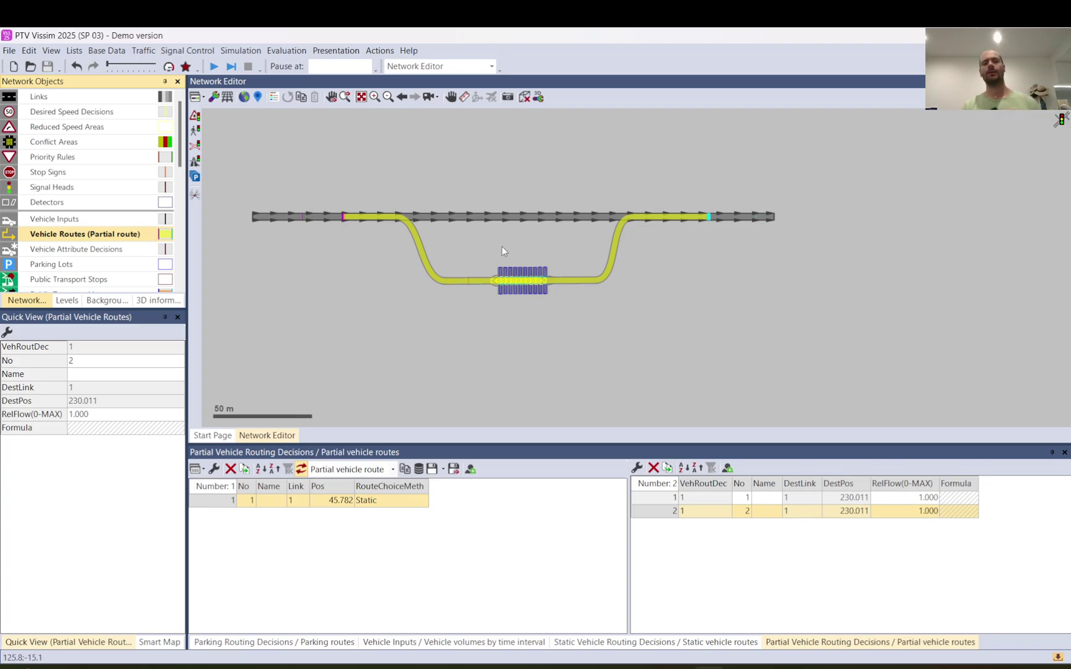
{"action": "left_click", "coordinate": [452, 259]}
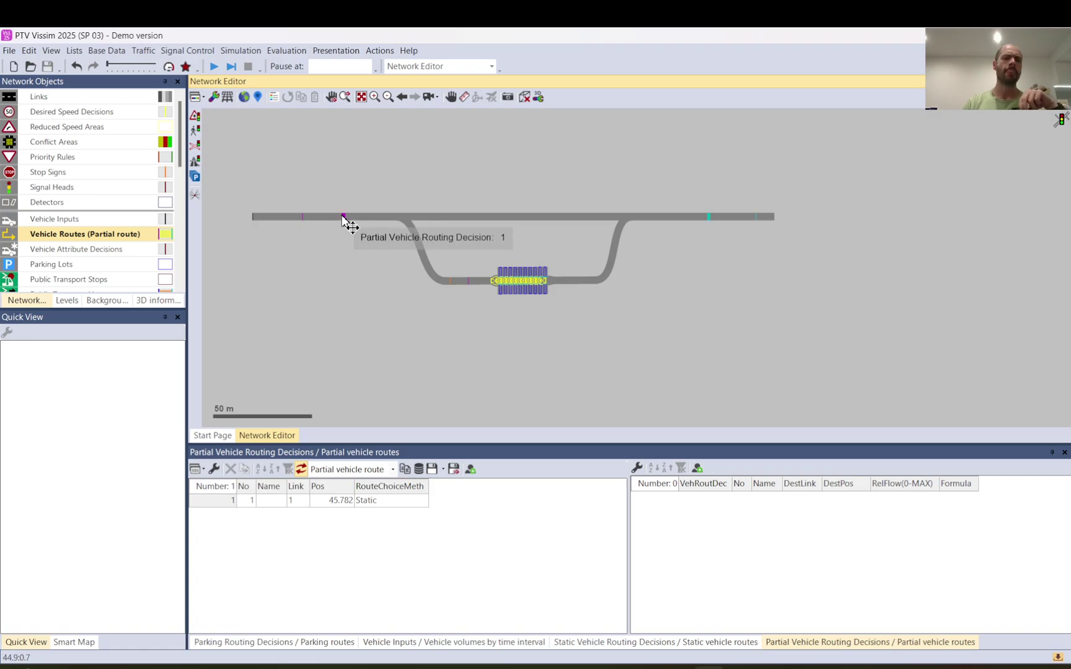
Step: Inspect the static routing decision and partial routing decision 1 with its partial routes 1 and 2
{"action": "left_click", "coordinate": [303, 218]}
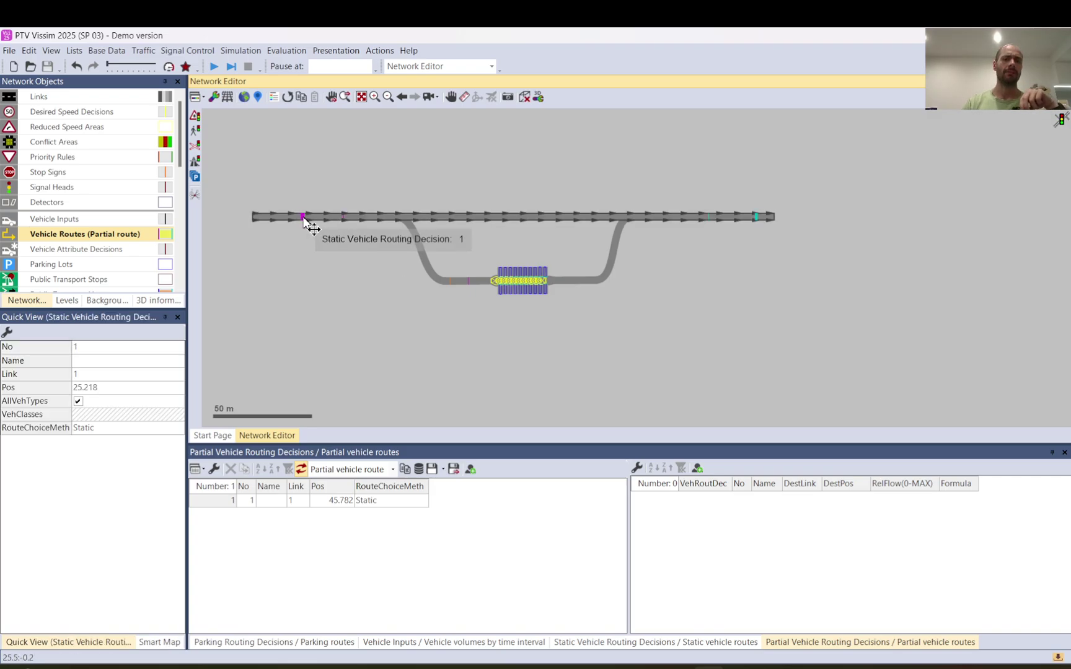
{"action": "scroll", "coordinate": [303, 218], "scroll_direction": "up", "scroll_amount": 3}
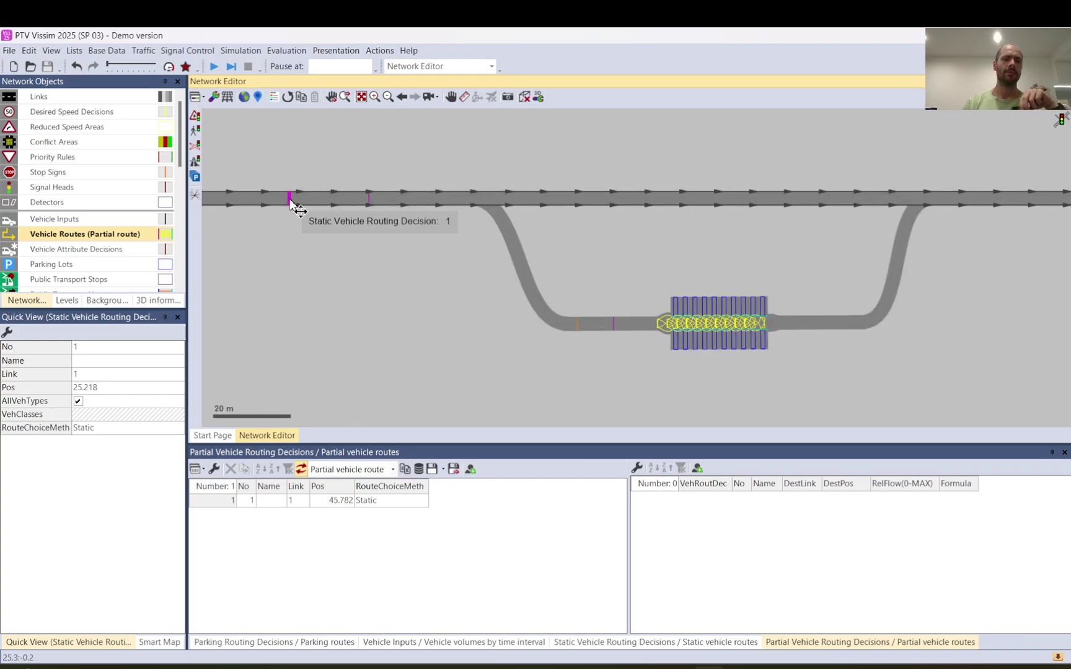
{"action": "left_click", "coordinate": [369, 199]}
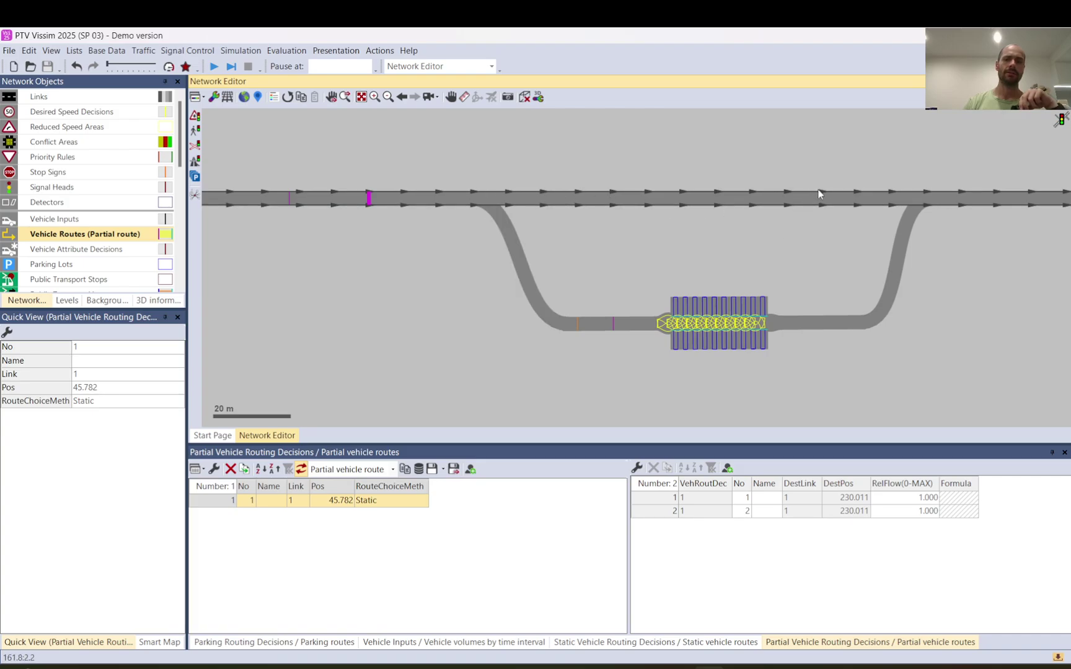
{"action": "scroll", "coordinate": [440, 224], "scroll_direction": "down", "scroll_amount": 2}
{"action": "scroll", "coordinate": [913, 214], "scroll_direction": "up", "scroll_amount": 3}
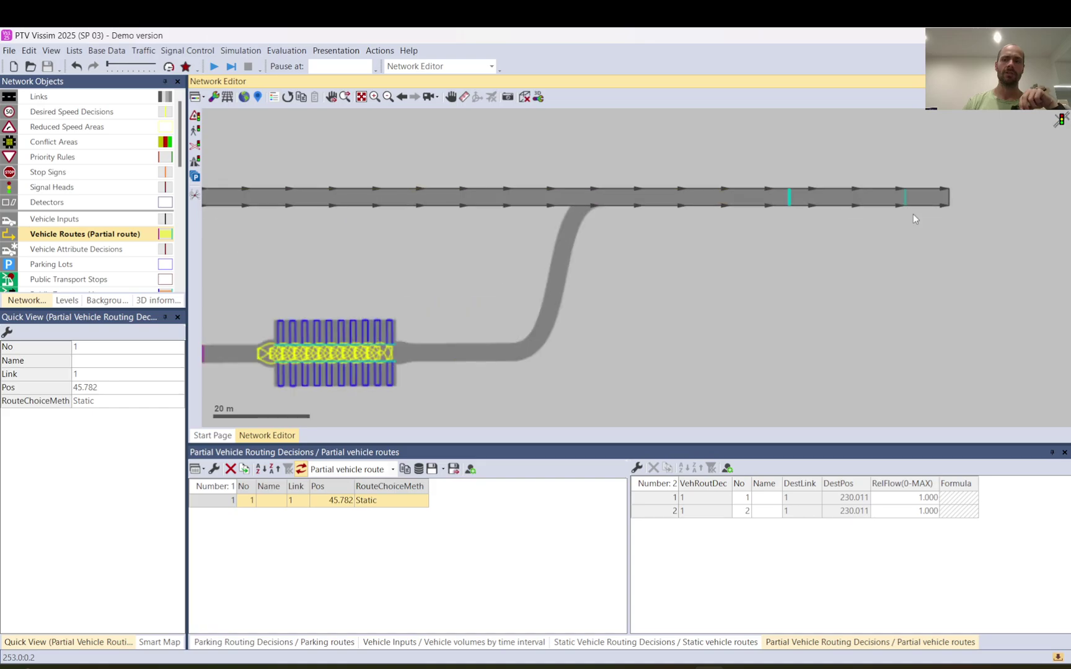
{"action": "left_click", "coordinate": [792, 199]}
{"action": "key", "text": "Delete"}
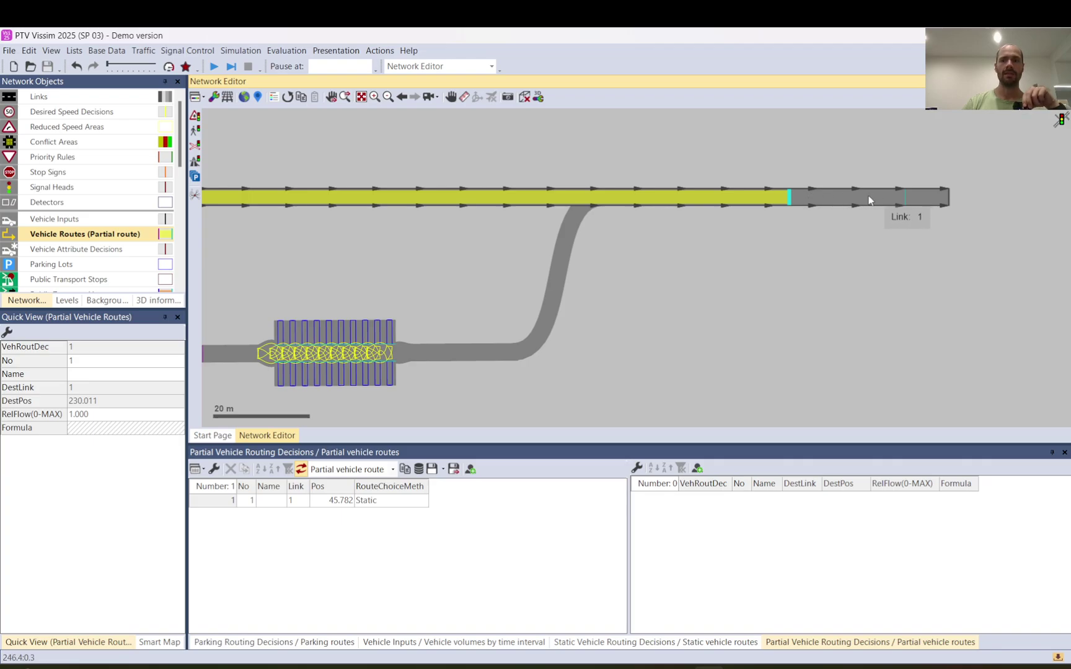
{"action": "scroll", "coordinate": [830, 200], "scroll_direction": "down", "scroll_amount": 2}
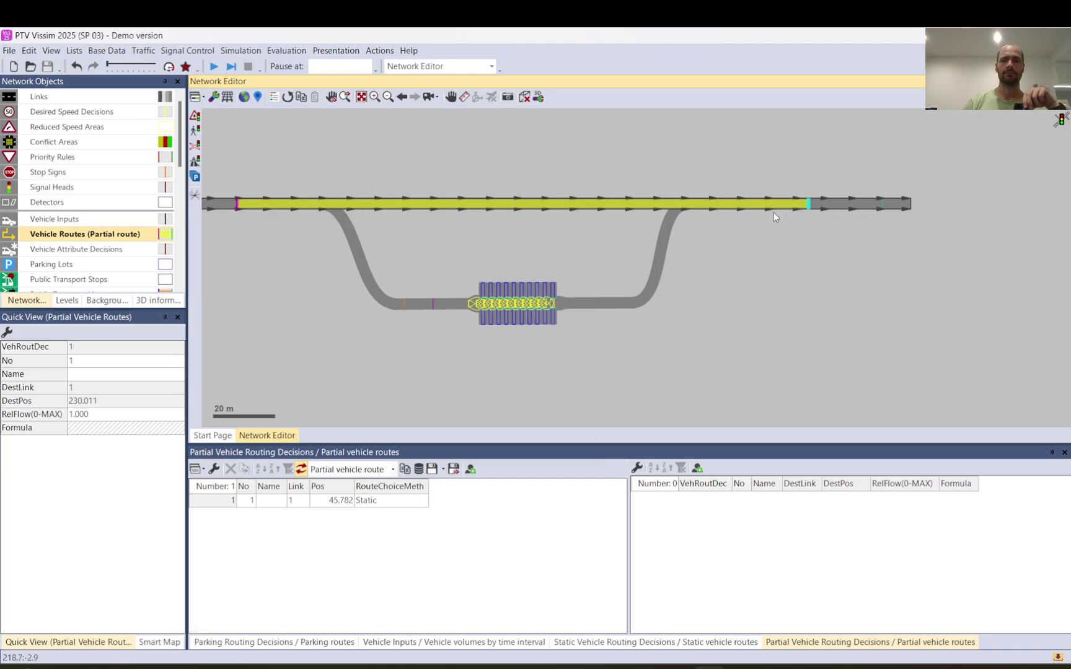
{"action": "left_click", "coordinate": [808, 205]}
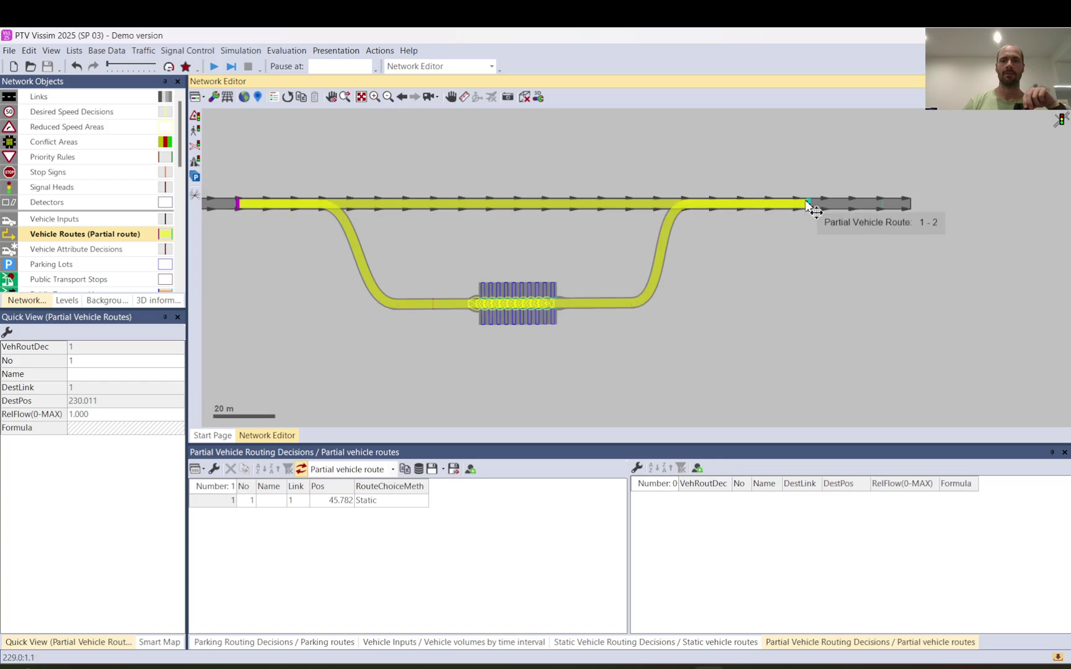
{"action": "left_click", "coordinate": [219, 501]}
{"action": "left_click", "coordinate": [670, 512]}
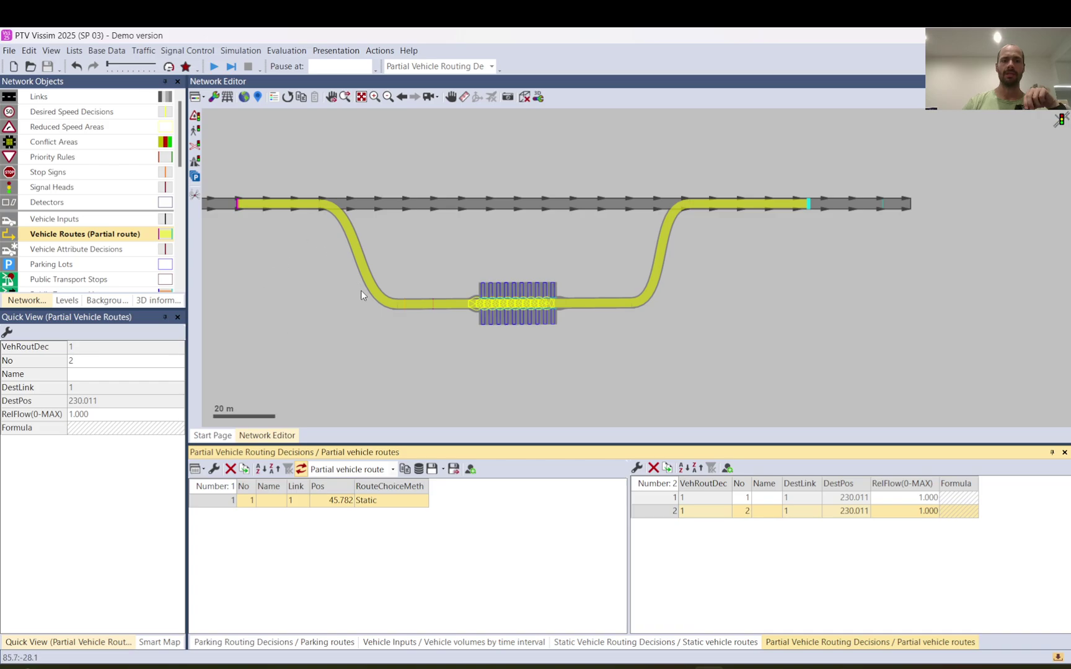
{"action": "scroll", "coordinate": [426, 315], "scroll_direction": "up", "scroll_amount": 3}
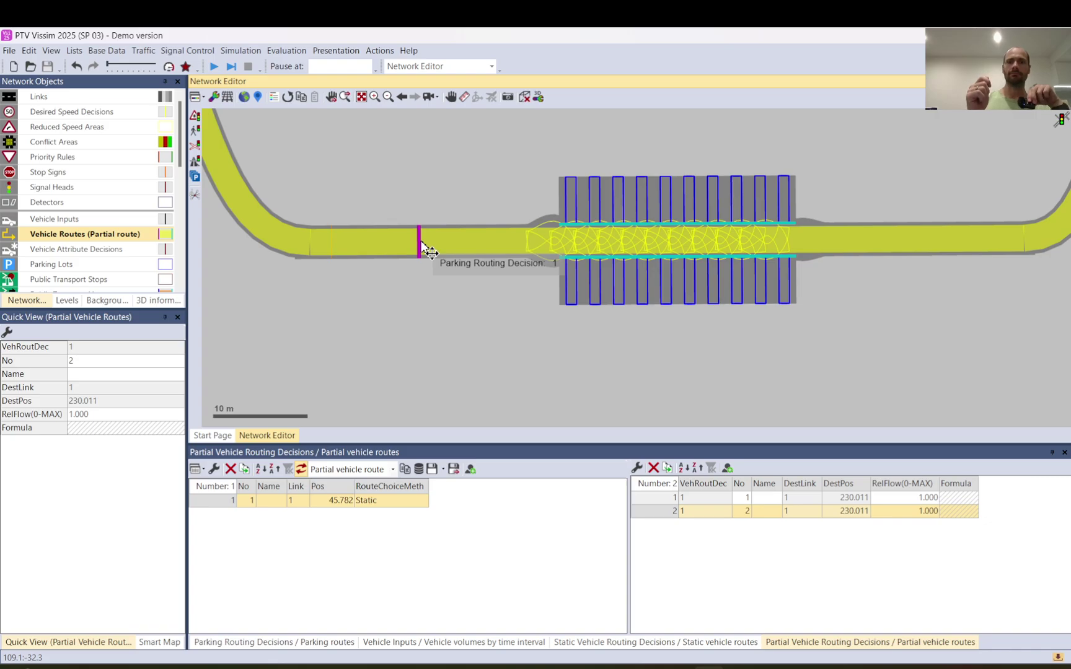
Step: Check static route 1-1, then display the Link 2 parking decision's 40 parking routes at flow 0.50
{"action": "left_click", "coordinate": [494, 260]}
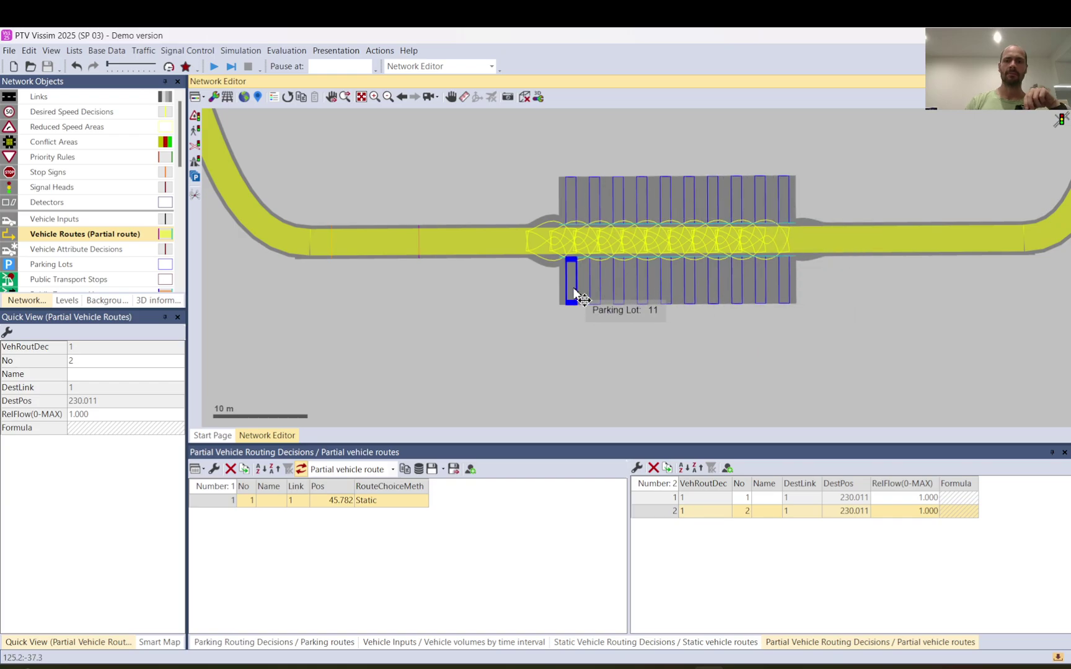
{"action": "scroll", "coordinate": [575, 288], "scroll_direction": "down", "scroll_amount": 2}
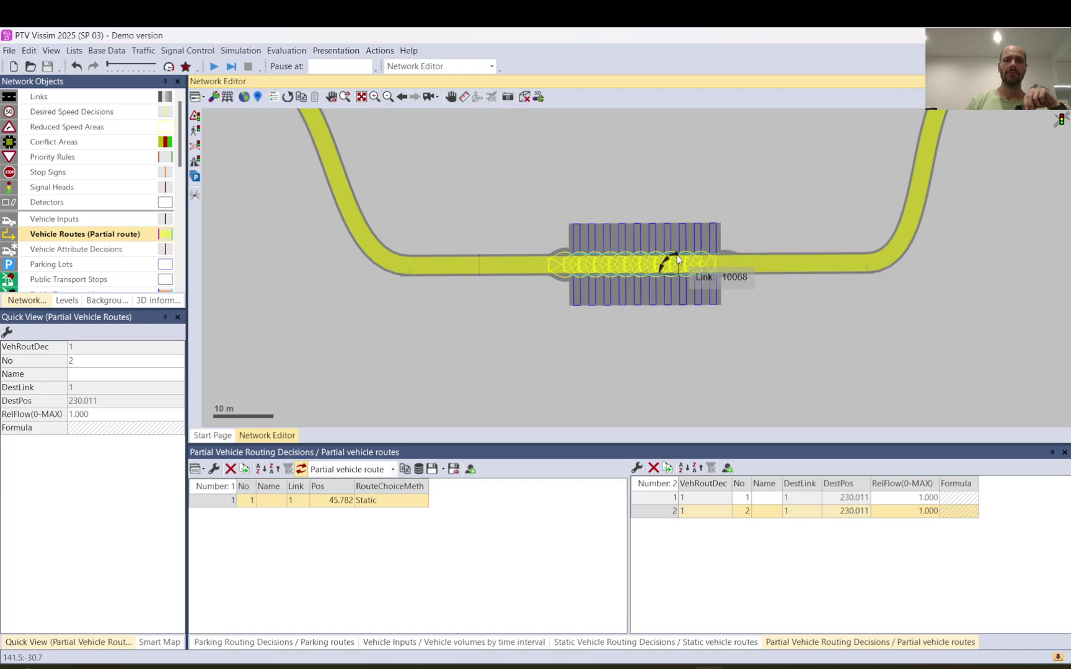
{"action": "scroll", "coordinate": [608, 267], "scroll_direction": "down", "scroll_amount": 2}
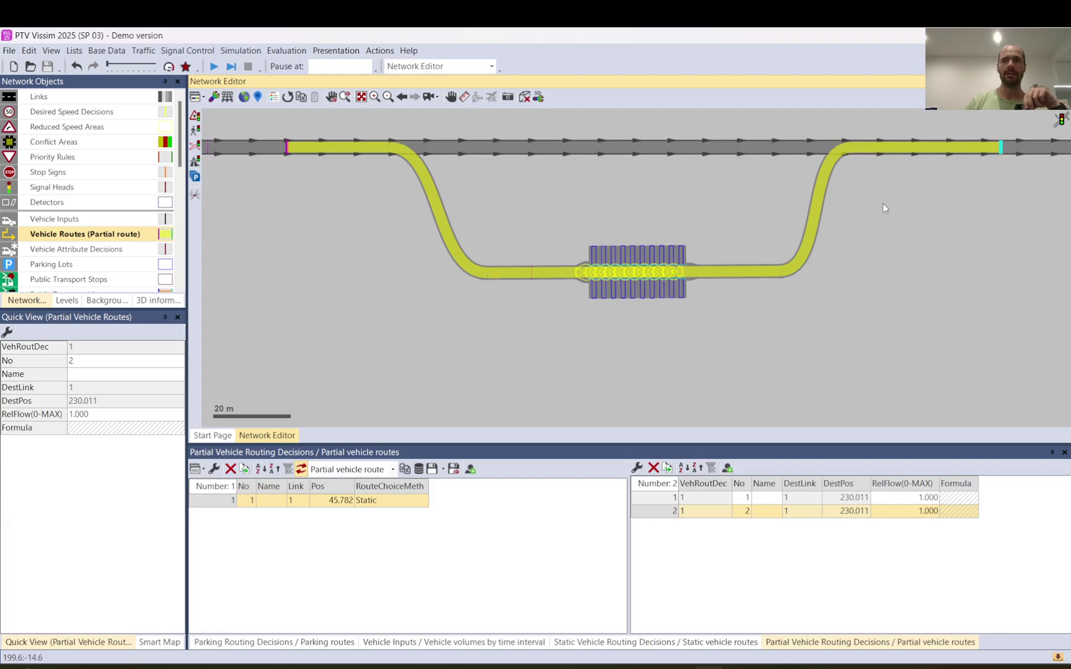
{"action": "scroll", "coordinate": [882, 205], "scroll_direction": "down", "scroll_amount": 2}
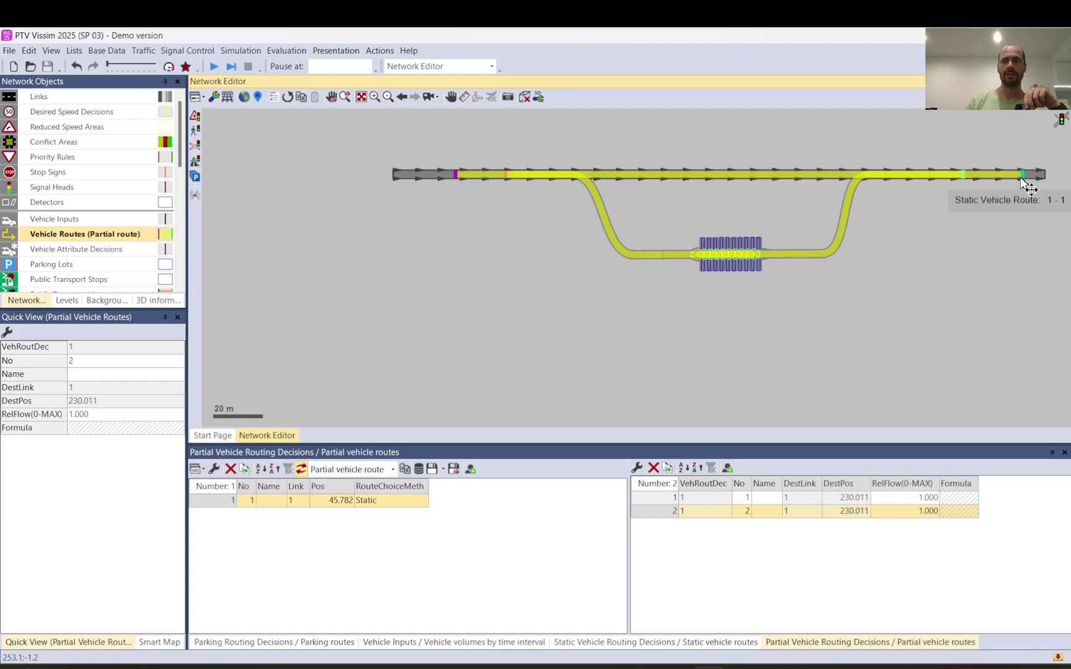
{"action": "scroll", "coordinate": [1030, 171], "scroll_direction": "up", "scroll_amount": 3}
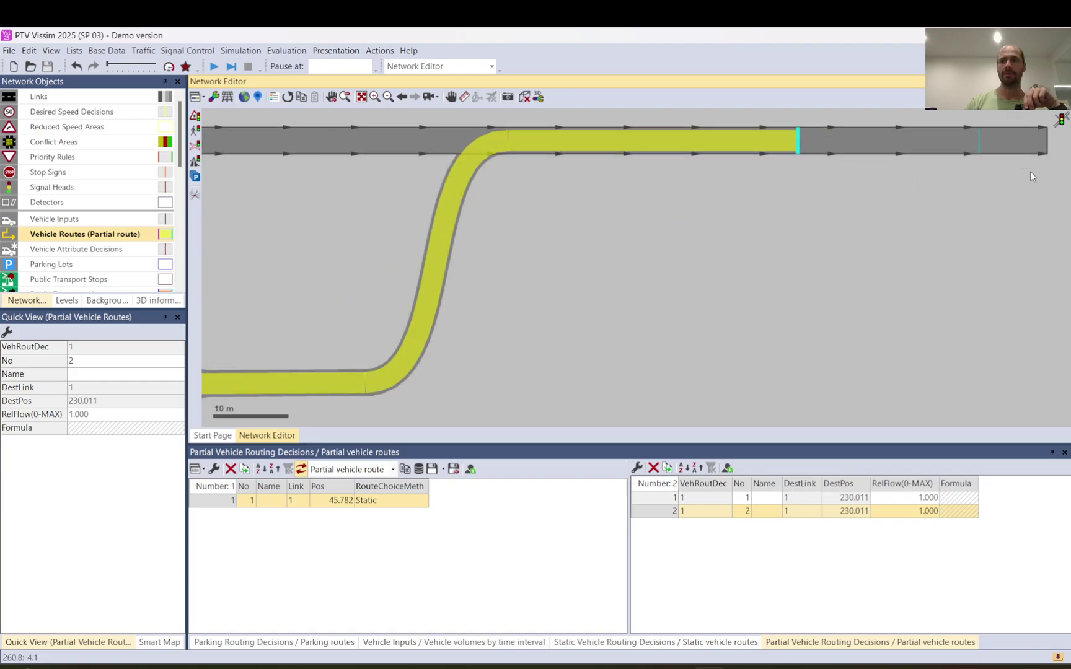
{"action": "left_click", "coordinate": [982, 140]}
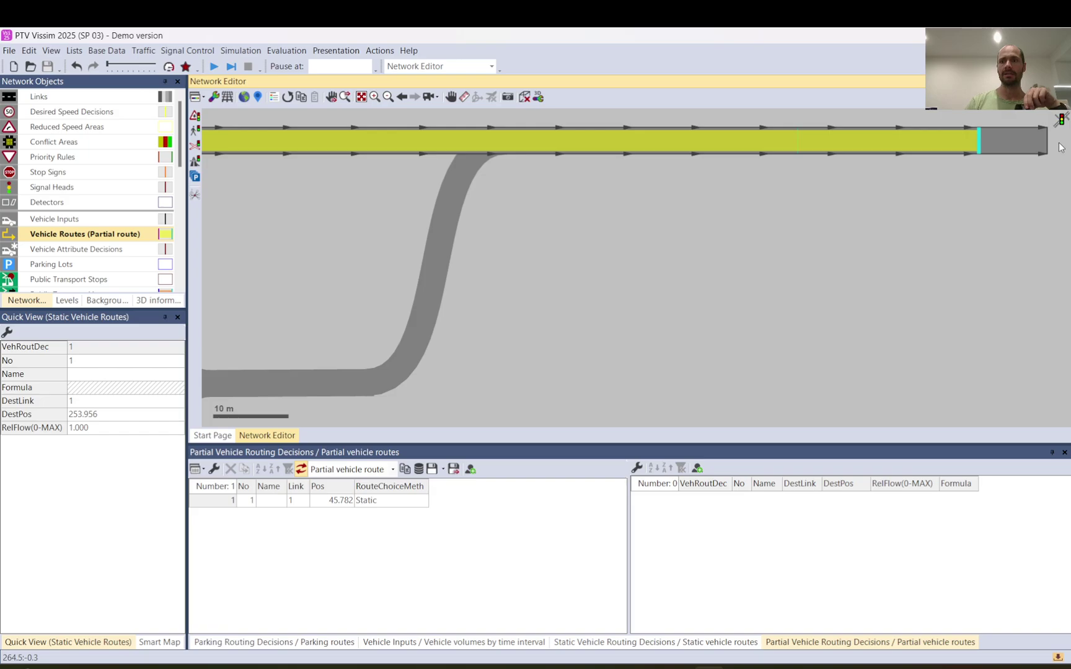
{"action": "left_click", "coordinate": [941, 212]}
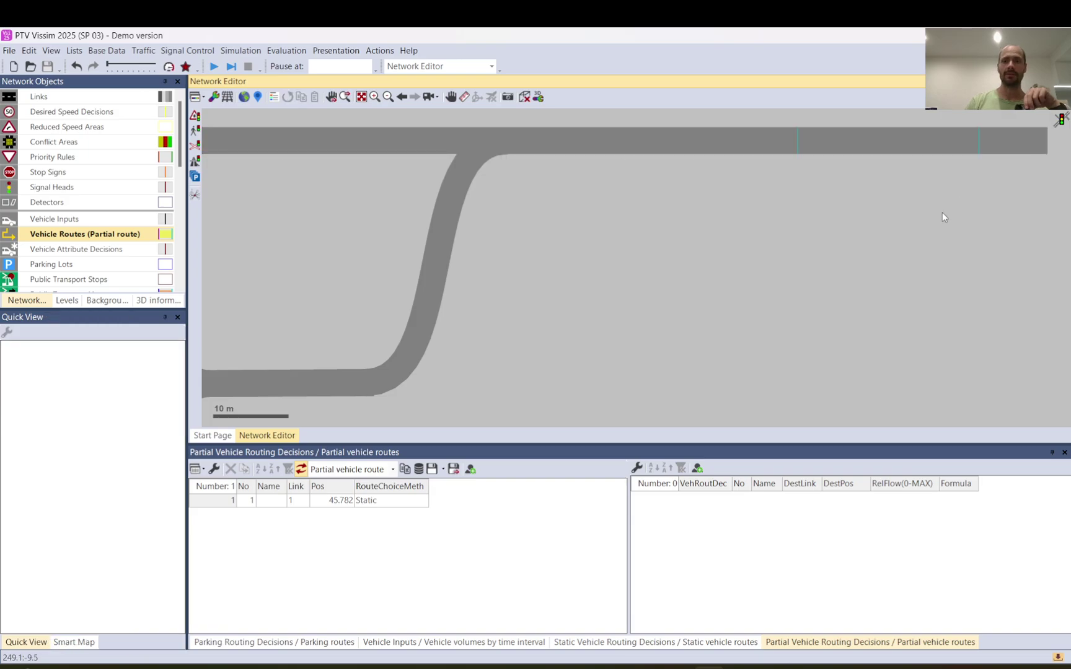
{"action": "scroll", "coordinate": [942, 212], "scroll_direction": "down", "scroll_amount": 2}
{"action": "scroll", "coordinate": [942, 212], "scroll_direction": "down", "scroll_amount": 2}
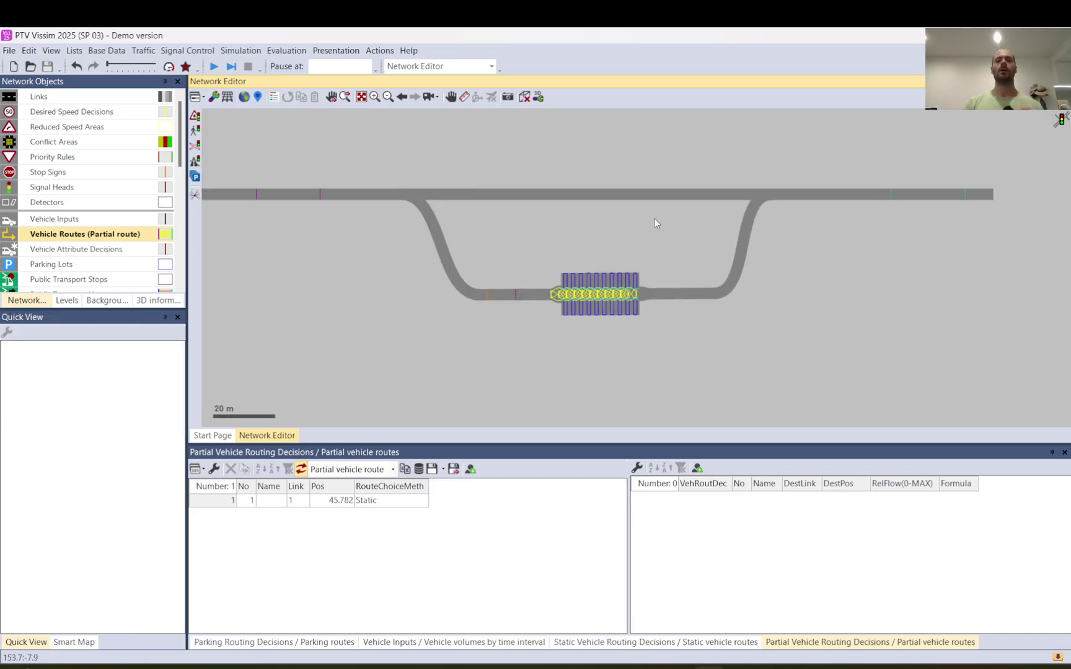
{"action": "scroll", "coordinate": [655, 218], "scroll_direction": "down", "scroll_amount": 2}
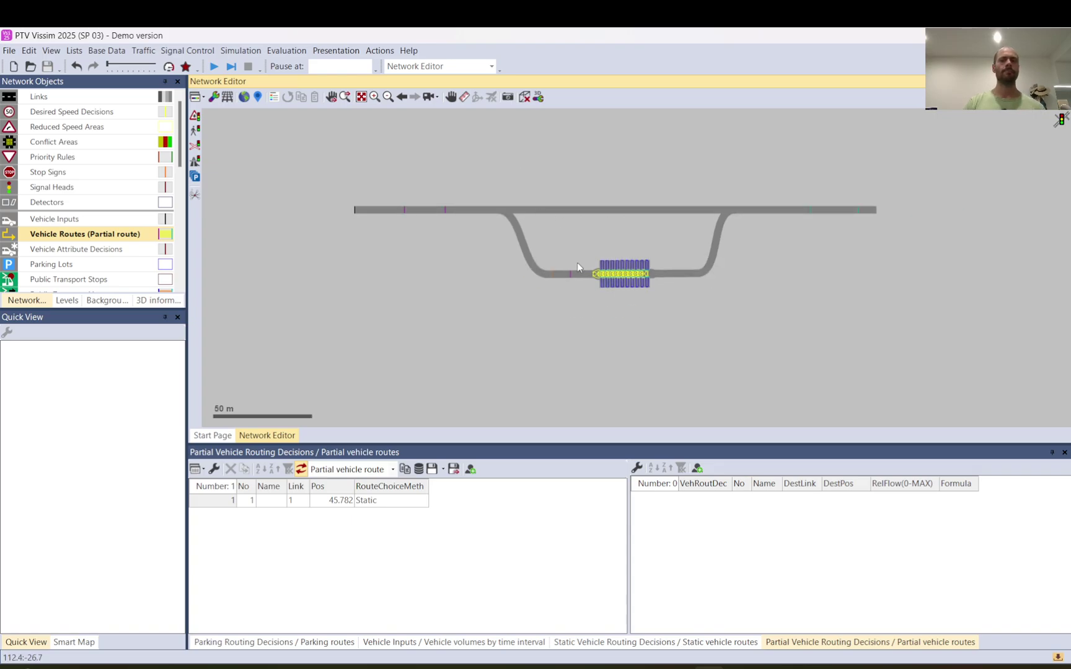
{"action": "left_click", "coordinate": [570, 280]}
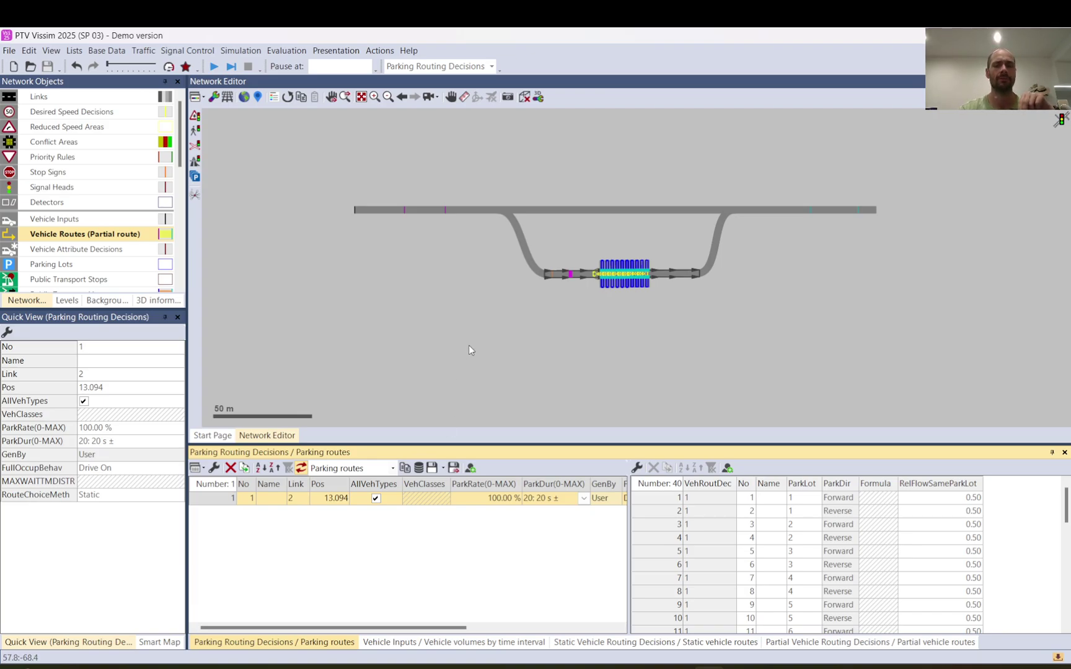
Step: Start the simulation with Single Step and select the first car on link 1
{"action": "left_click", "coordinate": [335, 170]}
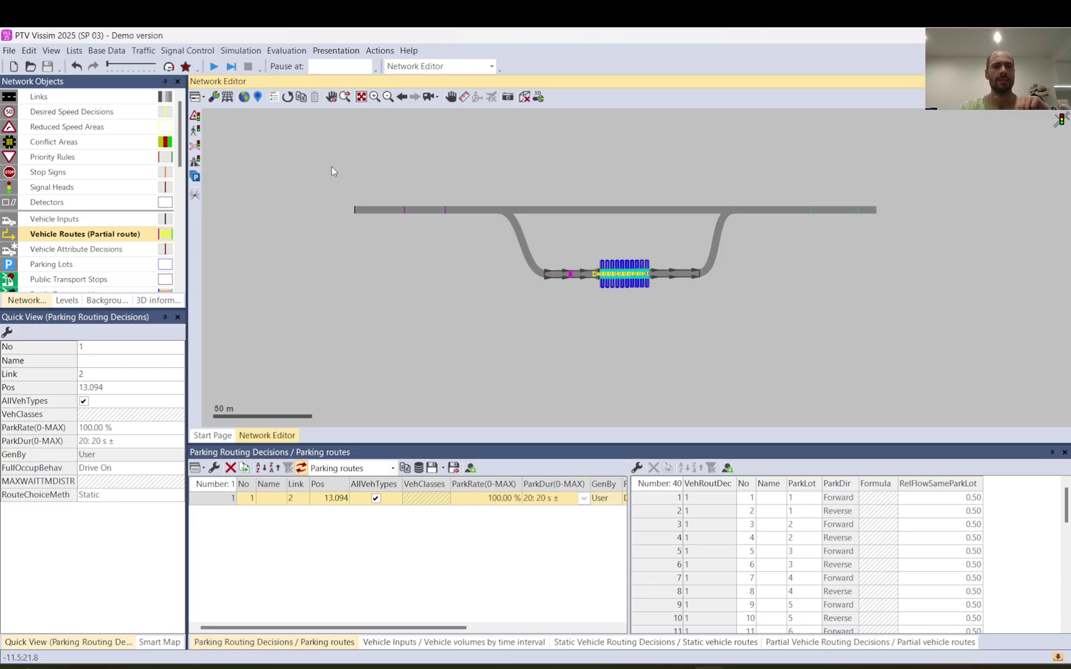
{"action": "left_click", "coordinate": [231, 66]}
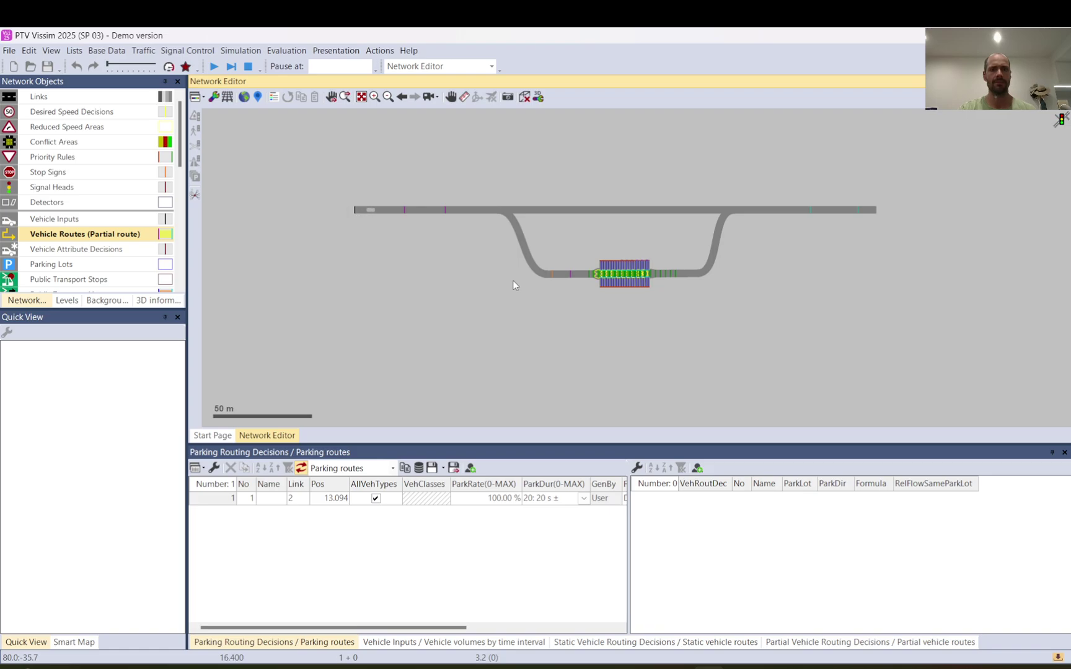
{"action": "scroll", "coordinate": [377, 205], "scroll_direction": "up", "scroll_amount": 3}
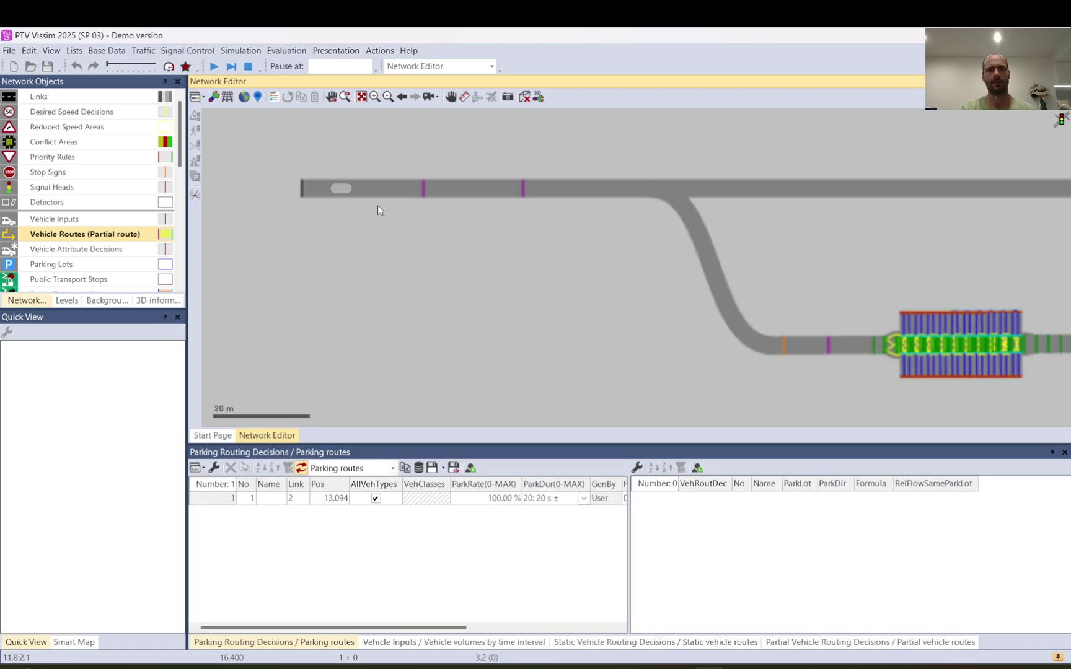
{"action": "left_click", "coordinate": [342, 192]}
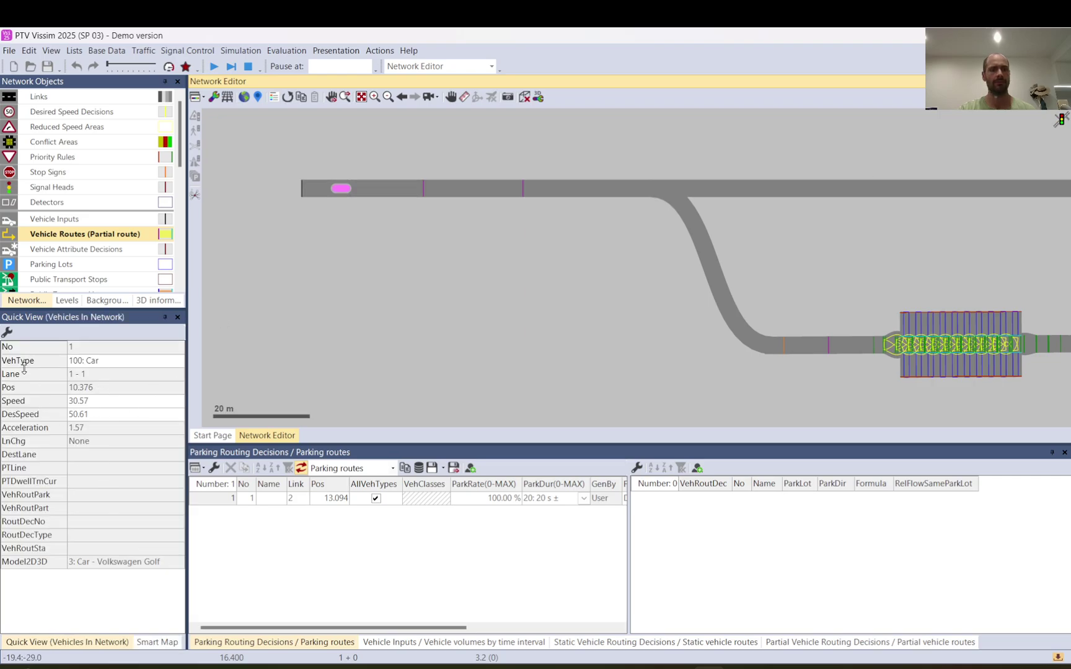
Step: Adjust the car's Quick View attributes so it shows car 1 following static route 1-1
{"action": "left_click", "coordinate": [7, 333]}
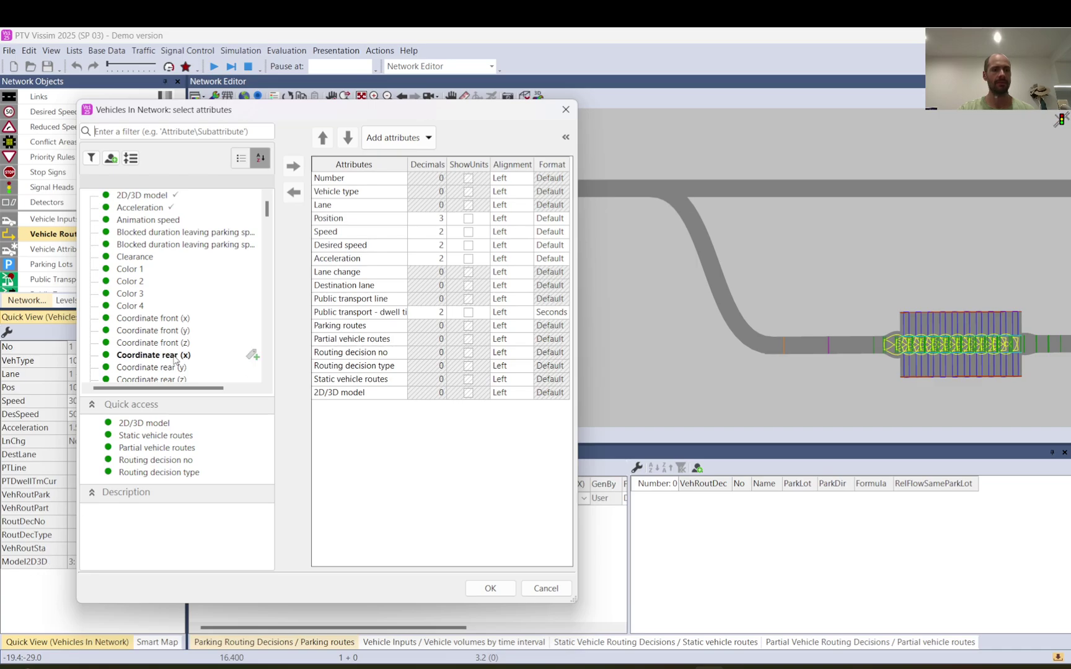
{"action": "left_click_drag", "start_coordinate": [266, 209], "coordinate": [265, 273]}
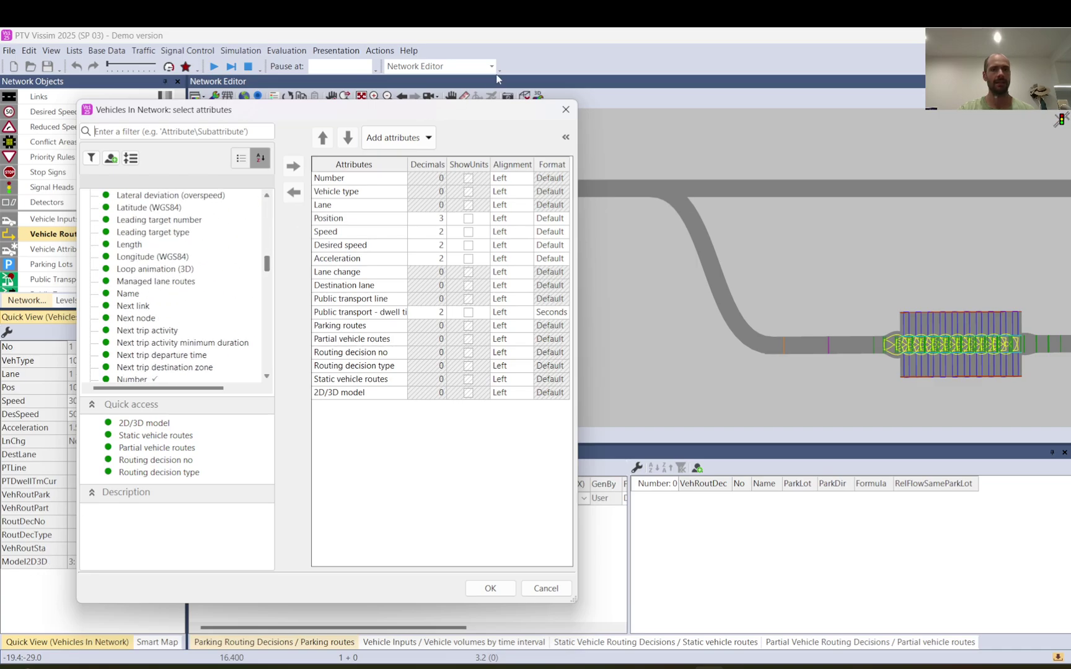
{"action": "left_click", "coordinate": [566, 109]}
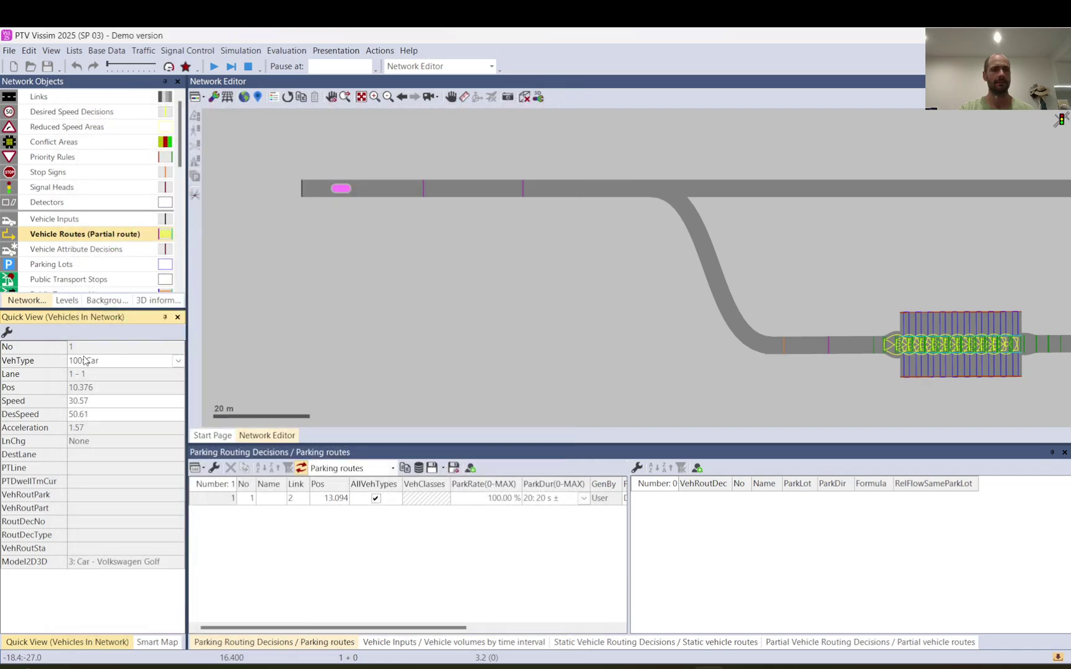
{"action": "left_click", "coordinate": [7, 334]}
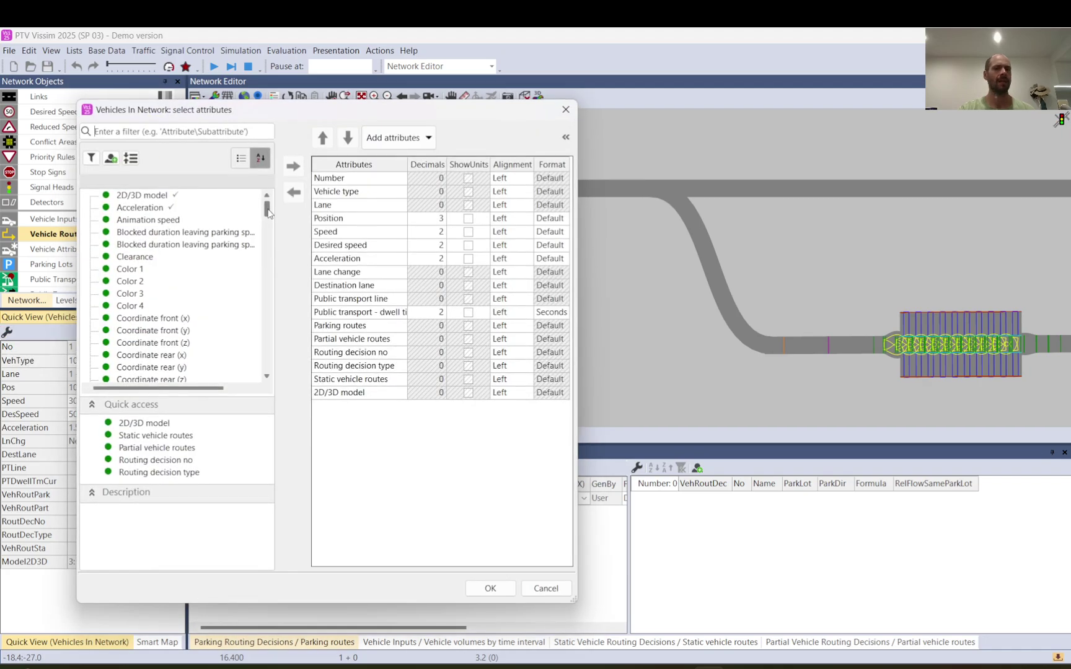
{"action": "left_click_drag", "start_coordinate": [268, 211], "coordinate": [273, 251]}
{"action": "left_click", "coordinate": [492, 589]}
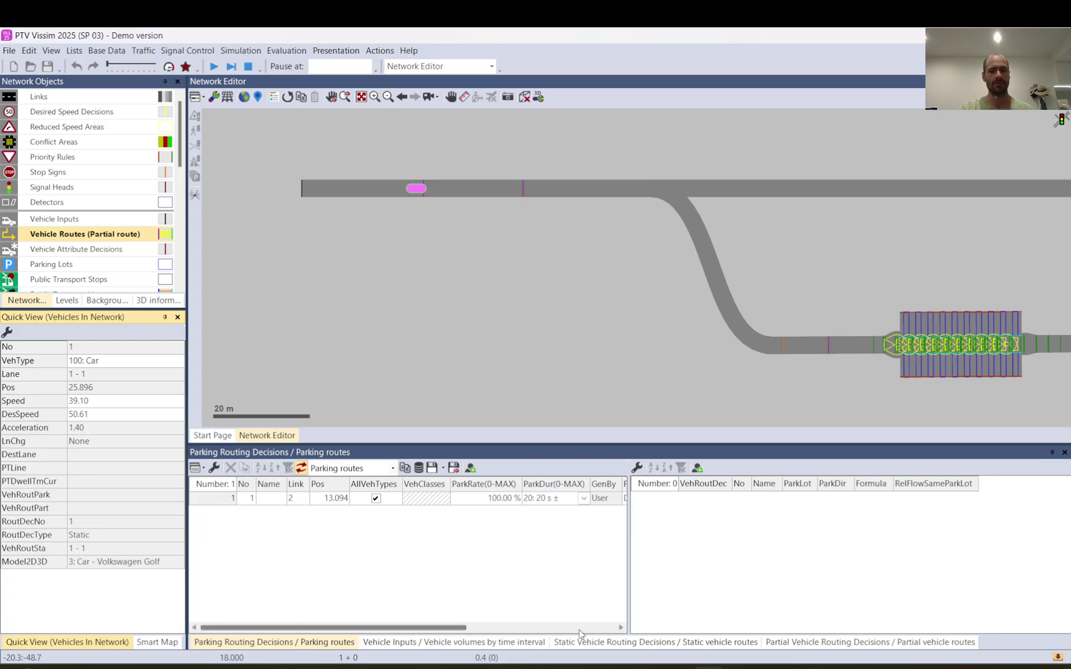
Step: Highlight static route 1 of decision 1 and check the car on link 1 follows it
{"action": "left_click", "coordinate": [605, 643]}
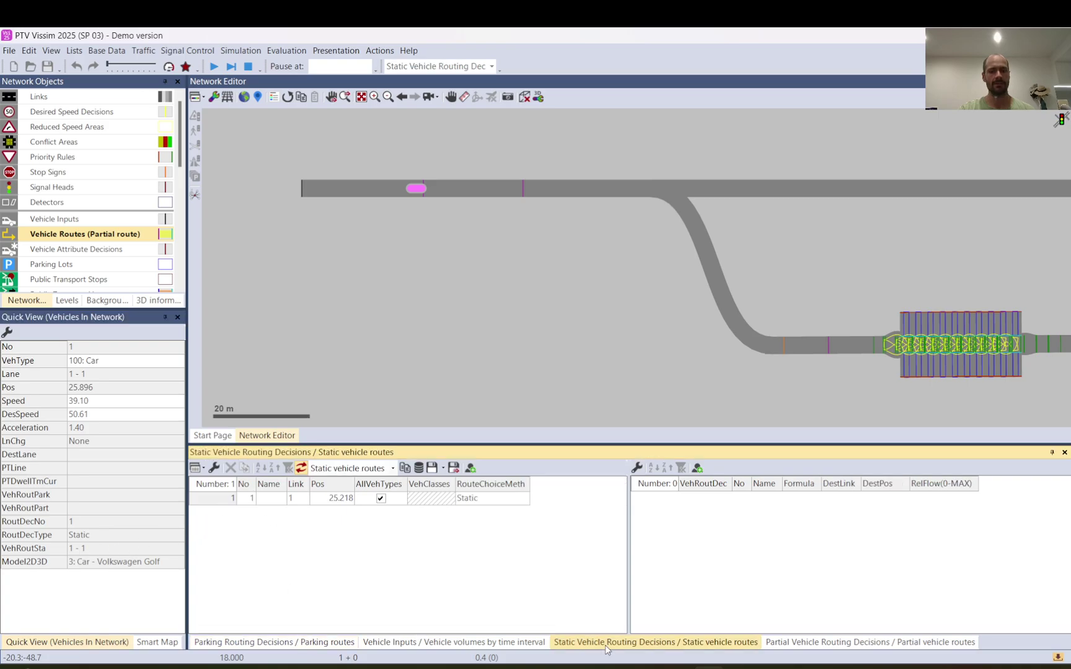
{"action": "left_click", "coordinate": [213, 498]}
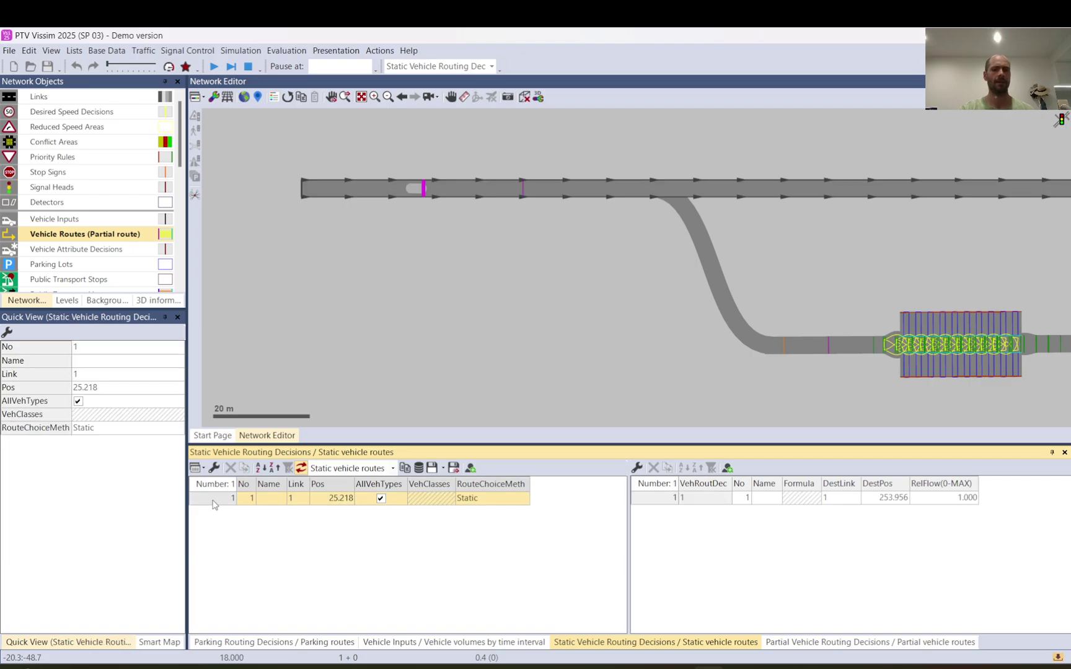
{"action": "left_click", "coordinate": [661, 502]}
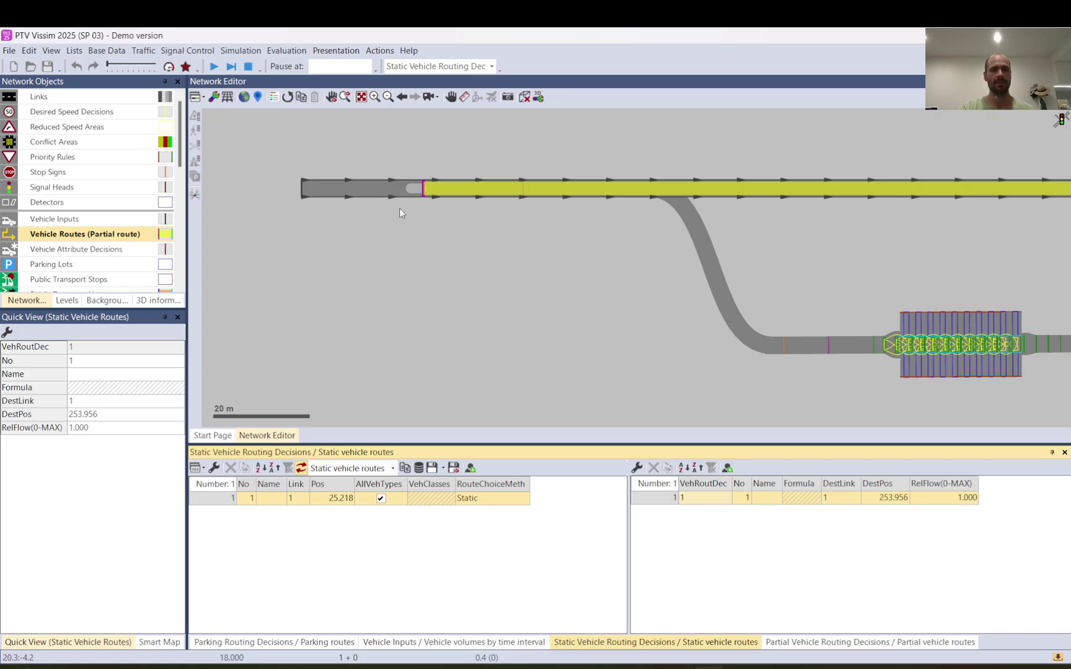
{"action": "left_click", "coordinate": [416, 191]}
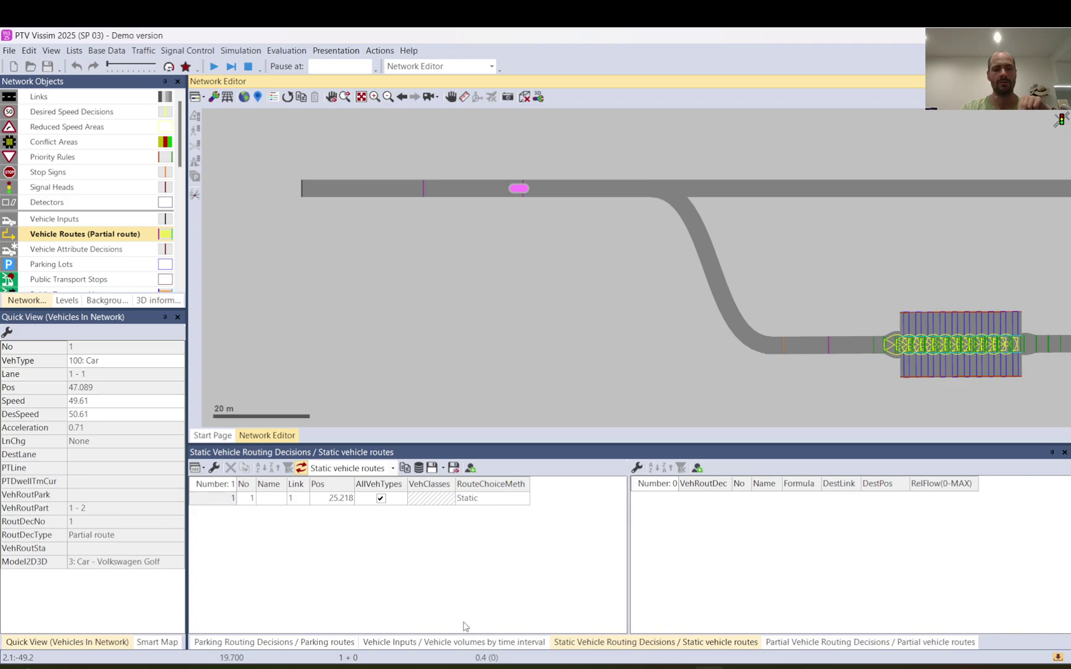
Step: Highlight partial route 2 of partial routing decision 1 through the parking lot
{"action": "left_click", "coordinate": [822, 645]}
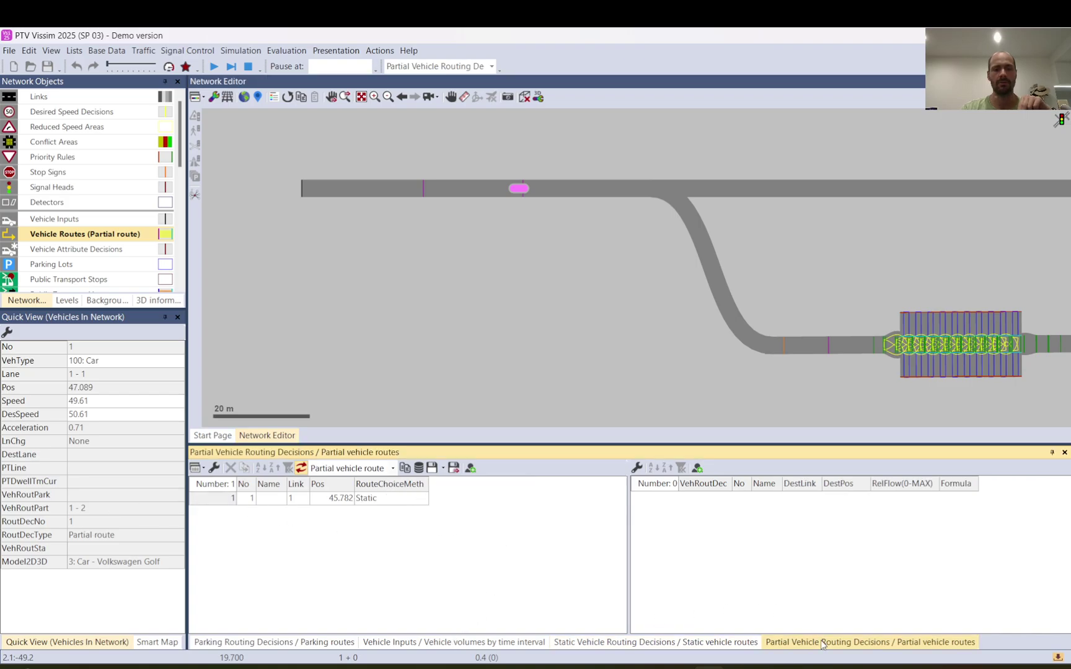
{"action": "left_click", "coordinate": [209, 503]}
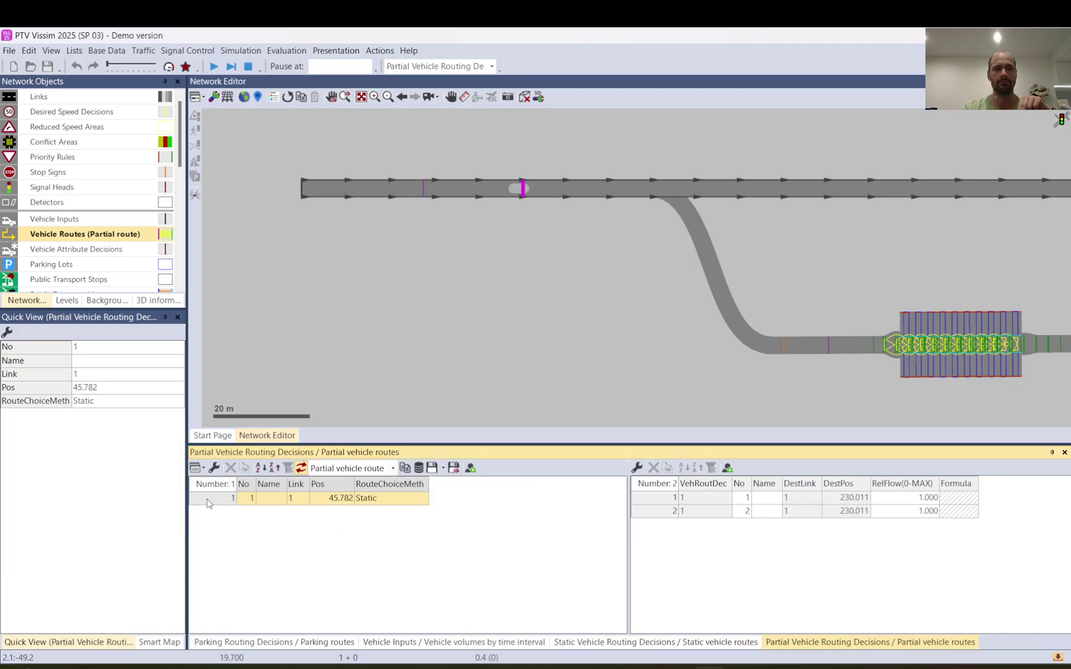
{"action": "left_click", "coordinate": [667, 511]}
{"action": "scroll", "coordinate": [339, 279], "scroll_direction": "down", "scroll_amount": 3}
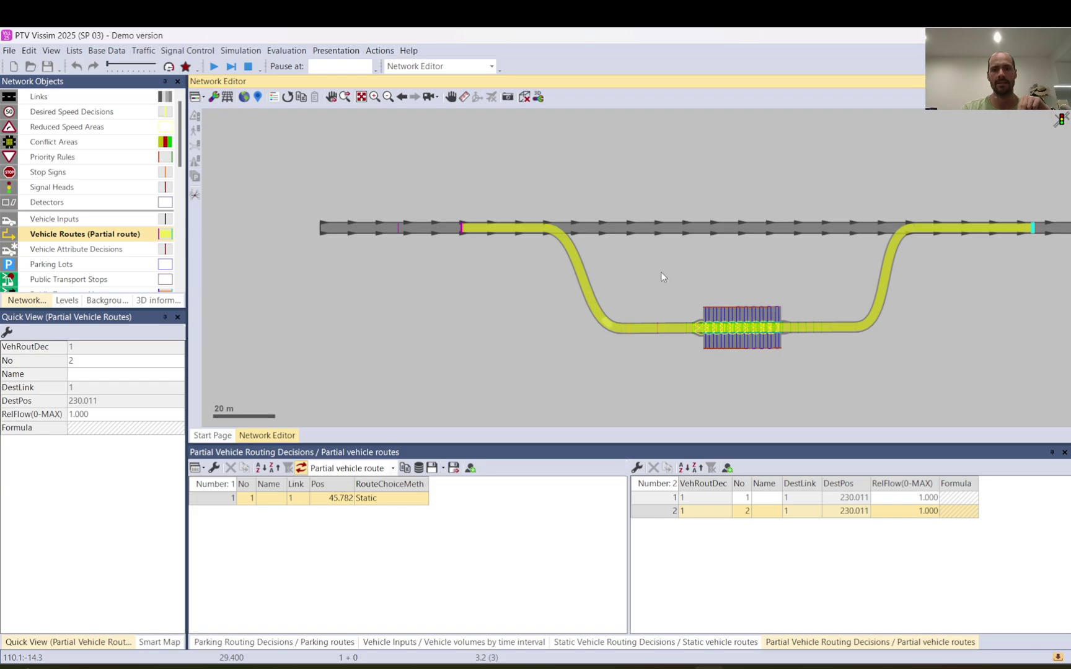
Step: Clear the partial route highlight and select car 1 on link 2 to check its route
{"action": "scroll", "coordinate": [636, 335], "scroll_direction": "up", "scroll_amount": 3}
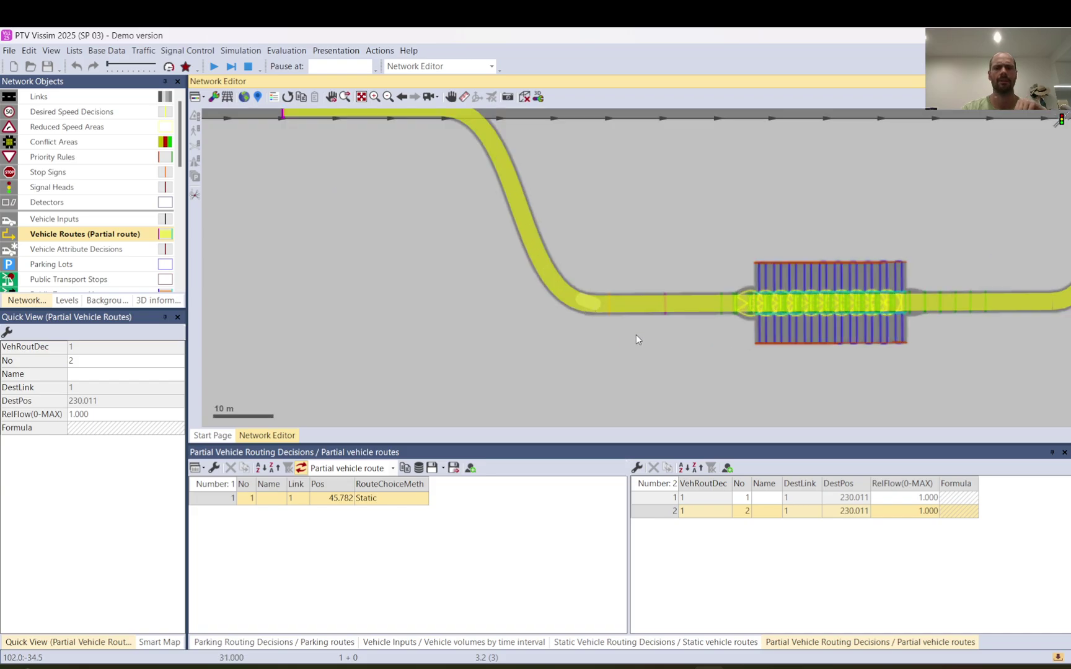
{"action": "scroll", "coordinate": [636, 335], "scroll_direction": "up", "scroll_amount": 2}
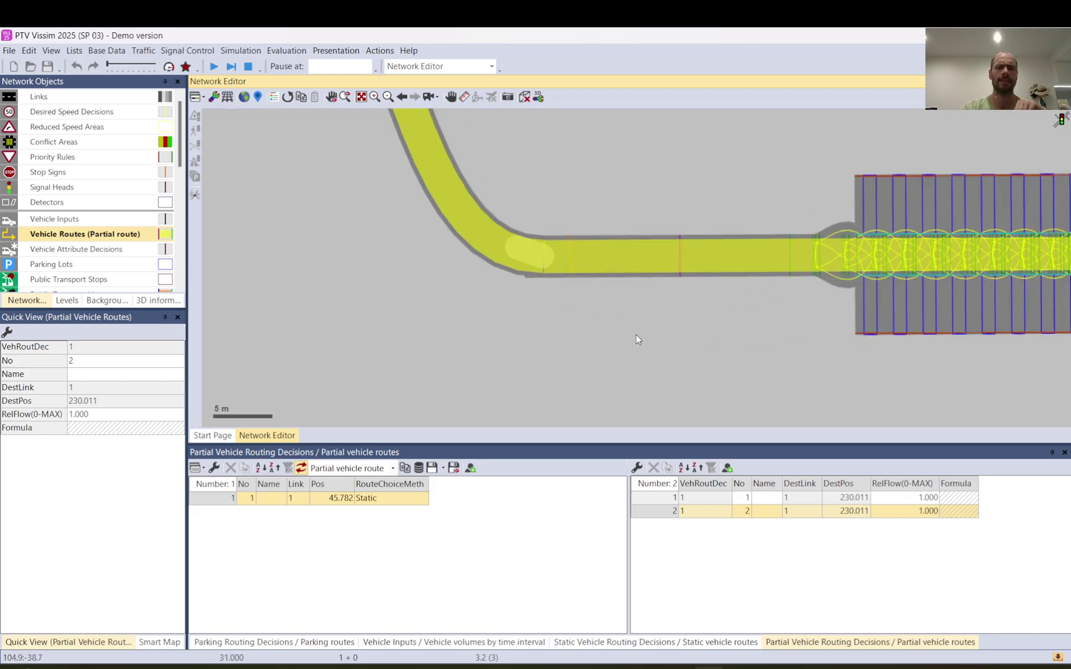
{"action": "left_click", "coordinate": [535, 309]}
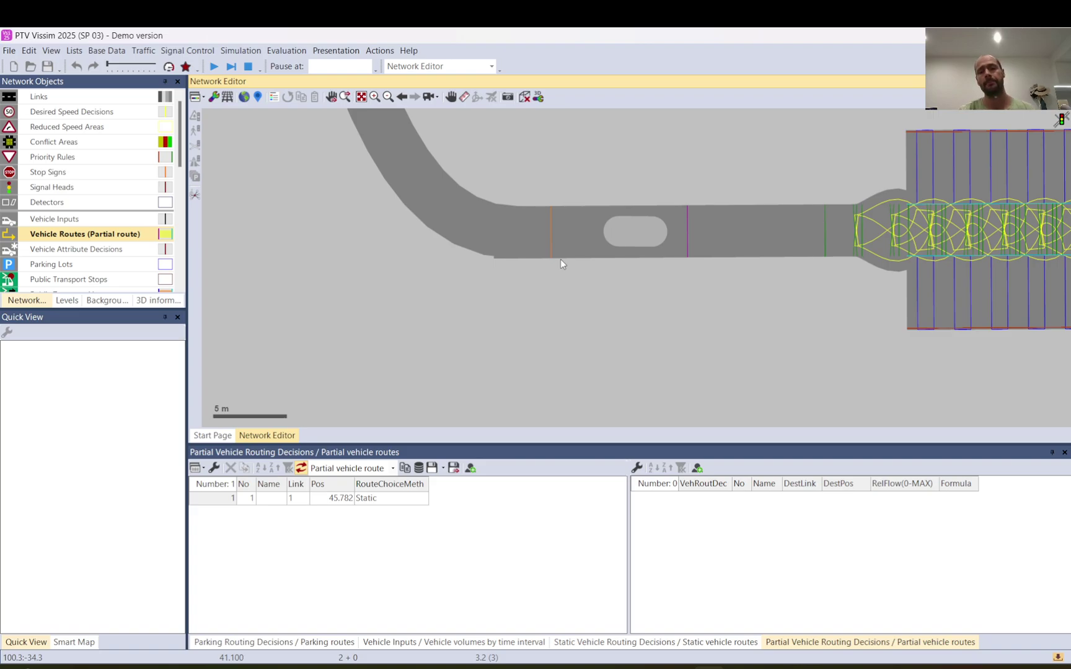
{"action": "scroll", "coordinate": [560, 259], "scroll_direction": "down", "scroll_amount": 2}
{"action": "left_click", "coordinate": [600, 259]}
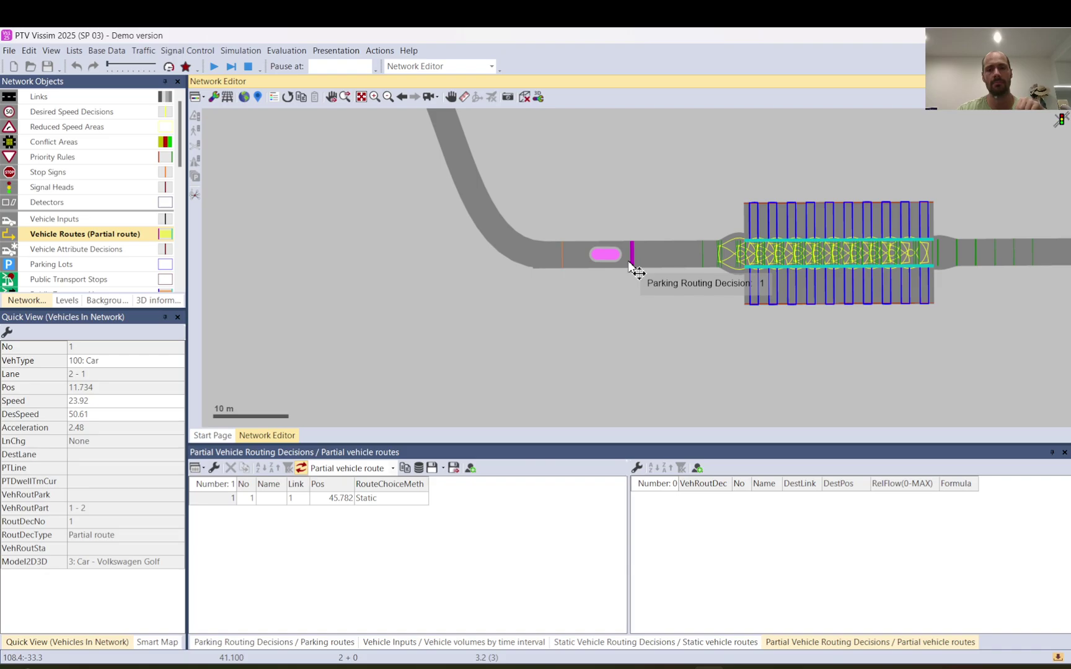
{"action": "scroll", "coordinate": [630, 267], "scroll_direction": "up", "scroll_amount": 2}
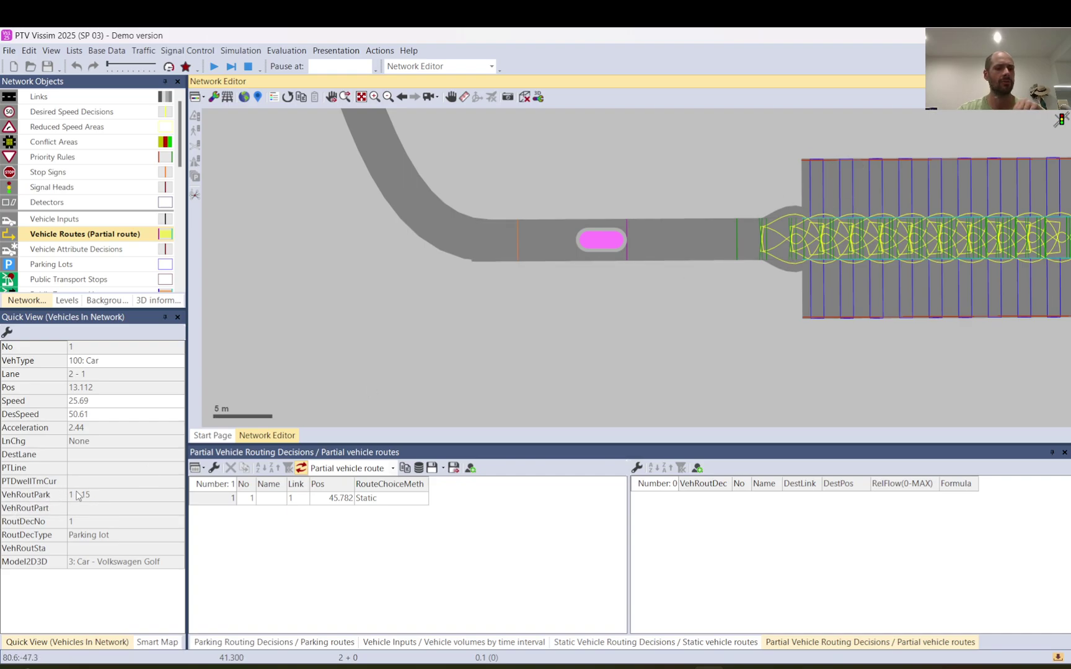
Step: Highlight parking route 15 of the Link 2 decision and inspect the parked car following it
{"action": "left_click", "coordinate": [627, 238]}
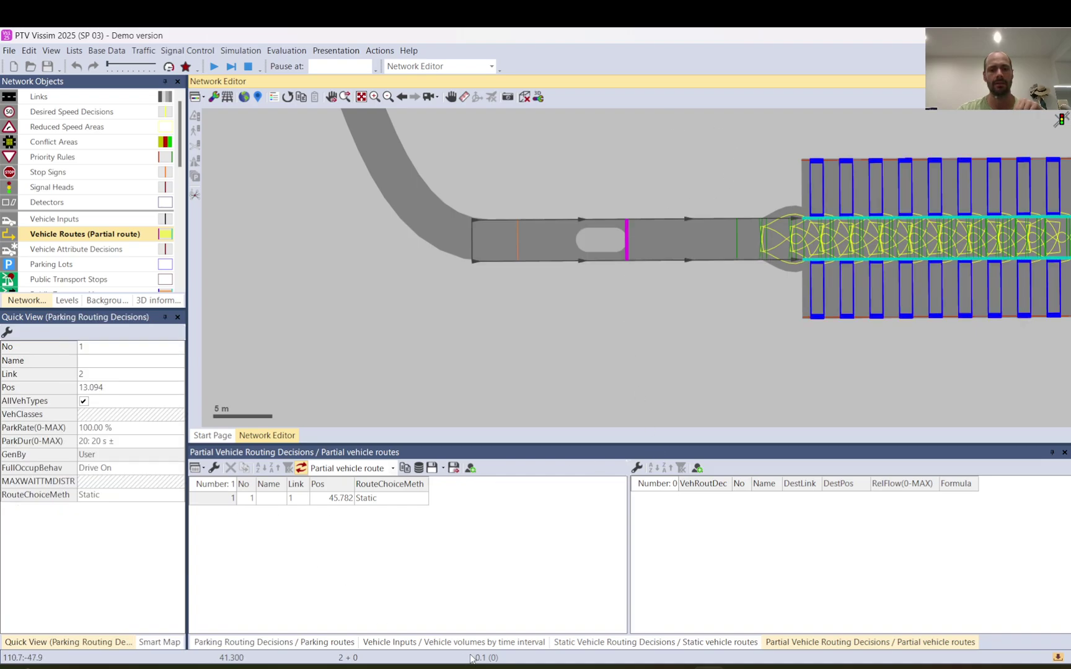
{"action": "left_click", "coordinate": [273, 642]}
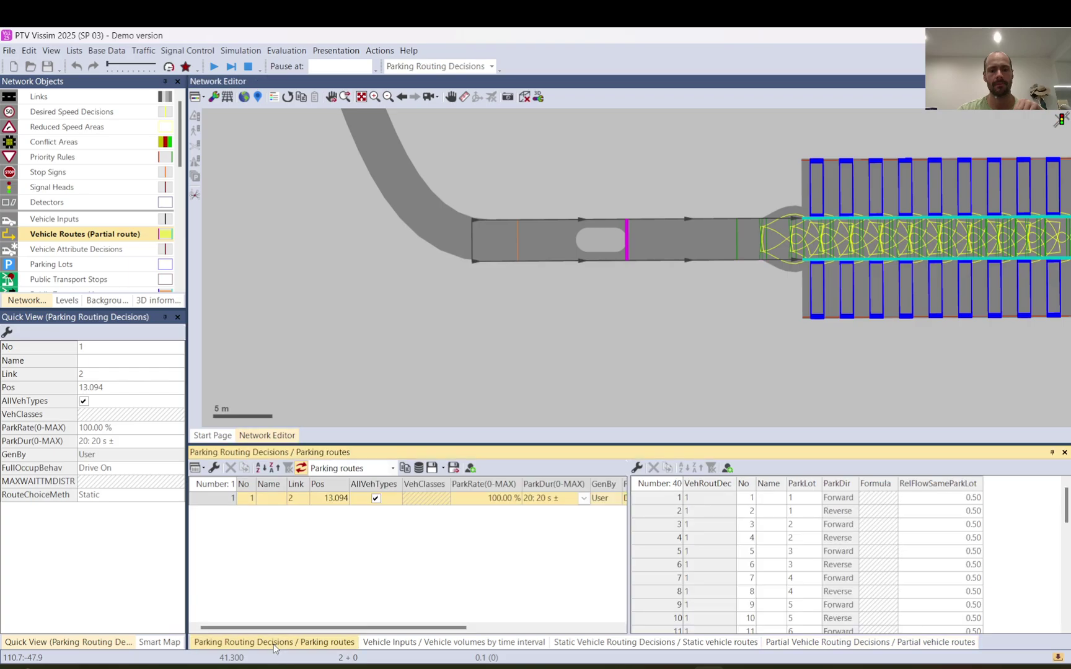
{"action": "scroll", "coordinate": [669, 595], "scroll_direction": "down", "scroll_amount": 5}
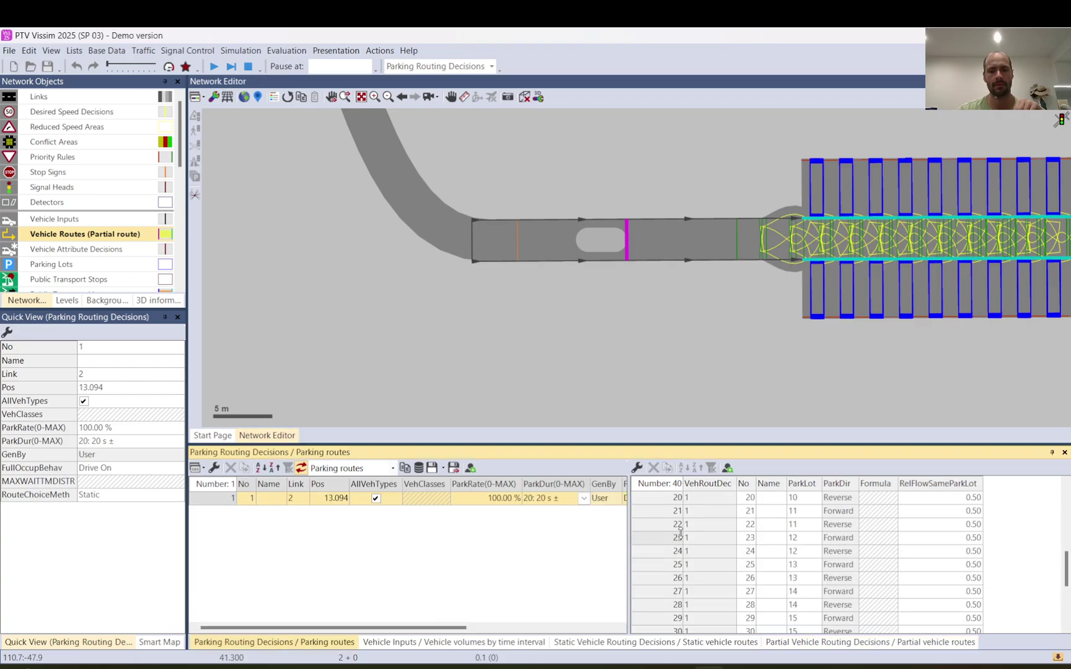
{"action": "scroll", "coordinate": [680, 533], "scroll_direction": "up", "scroll_amount": 1}
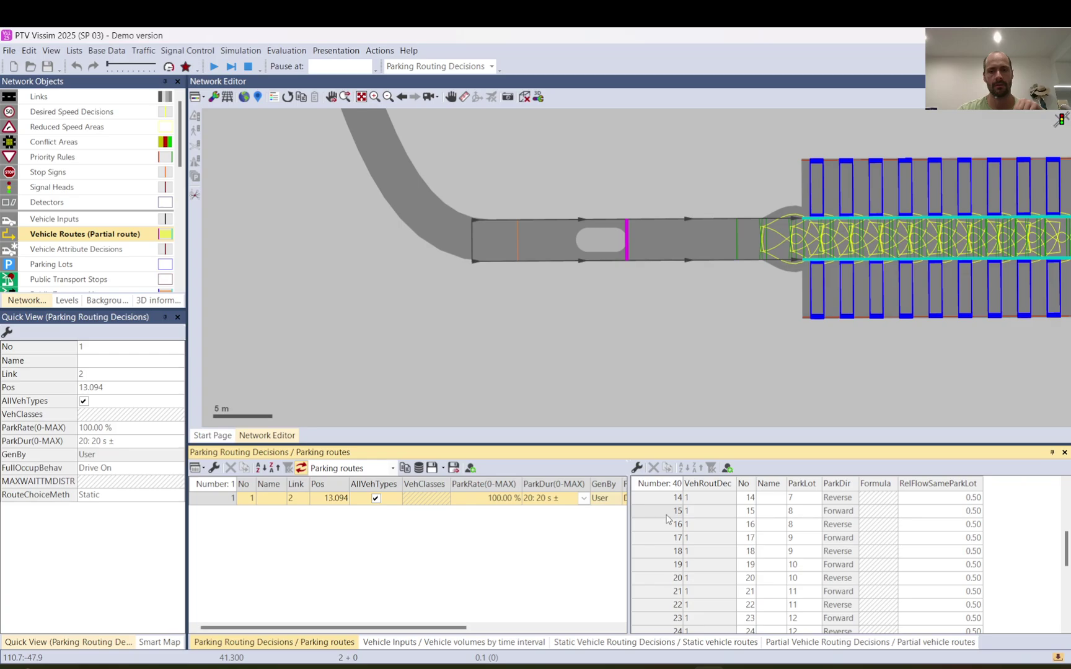
{"action": "left_click", "coordinate": [664, 511]}
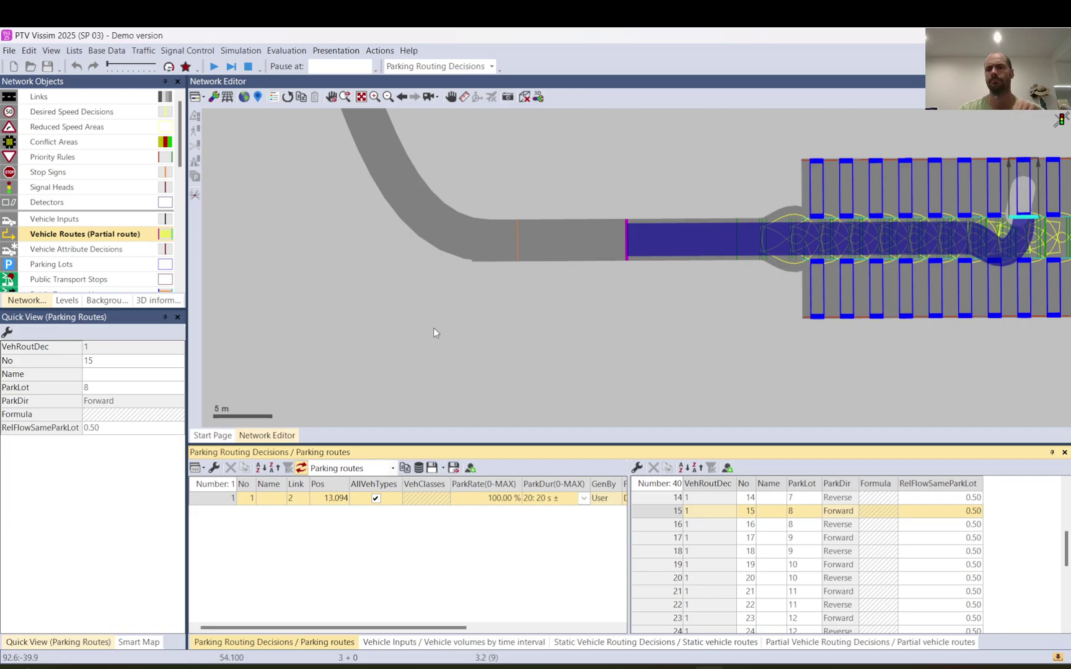
{"action": "left_click", "coordinate": [550, 116]}
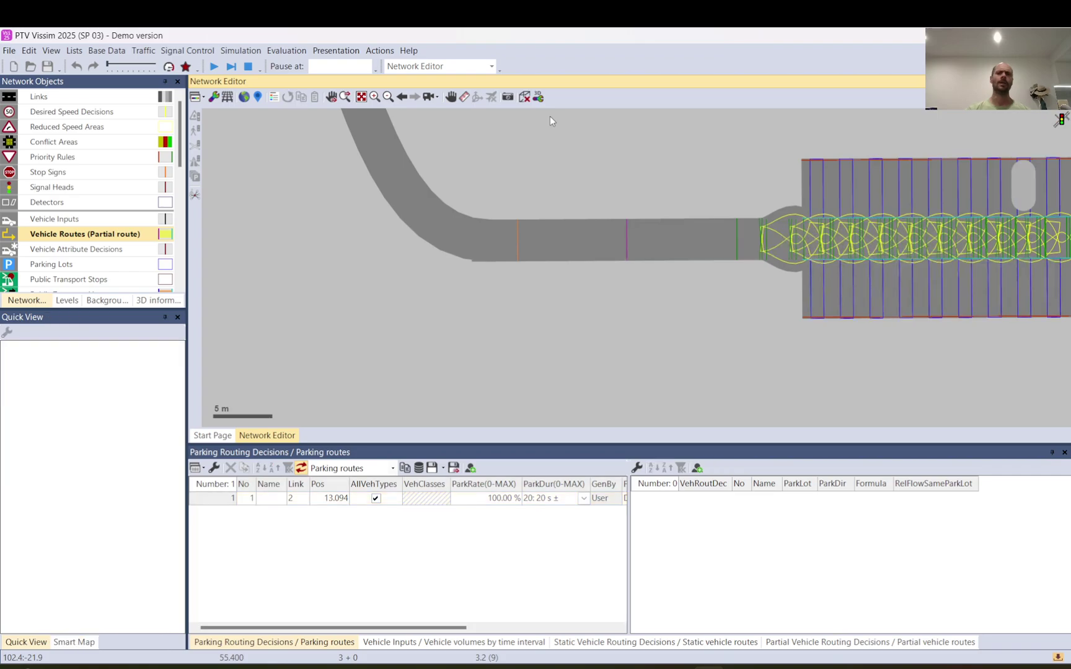
{"action": "scroll", "coordinate": [536, 204], "scroll_direction": "down", "scroll_amount": 5}
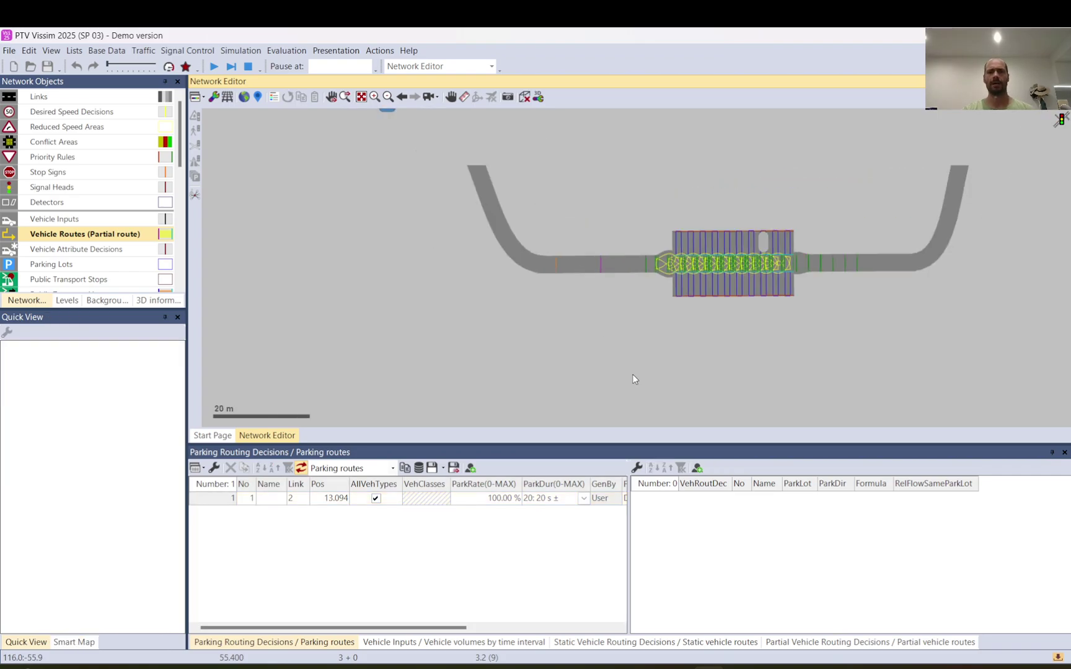
{"action": "scroll", "coordinate": [958, 290], "scroll_direction": "up", "scroll_amount": 2}
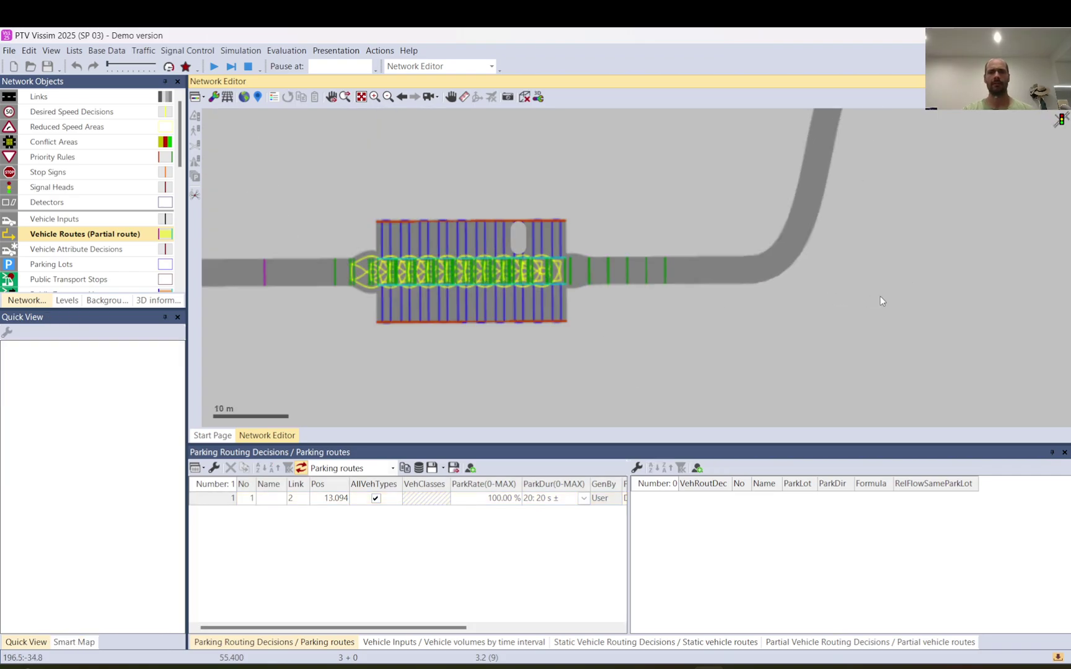
{"action": "left_click", "coordinate": [521, 239]}
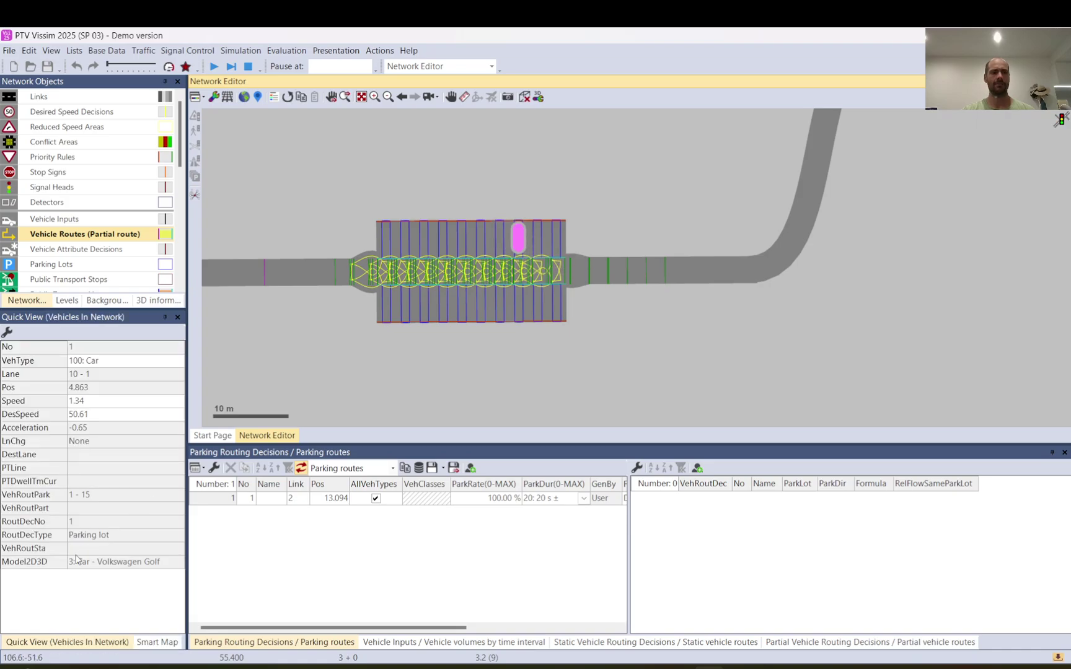
Step: Add Dwell time to the vehicle Quick View attributes
{"action": "left_click", "coordinate": [7, 333]}
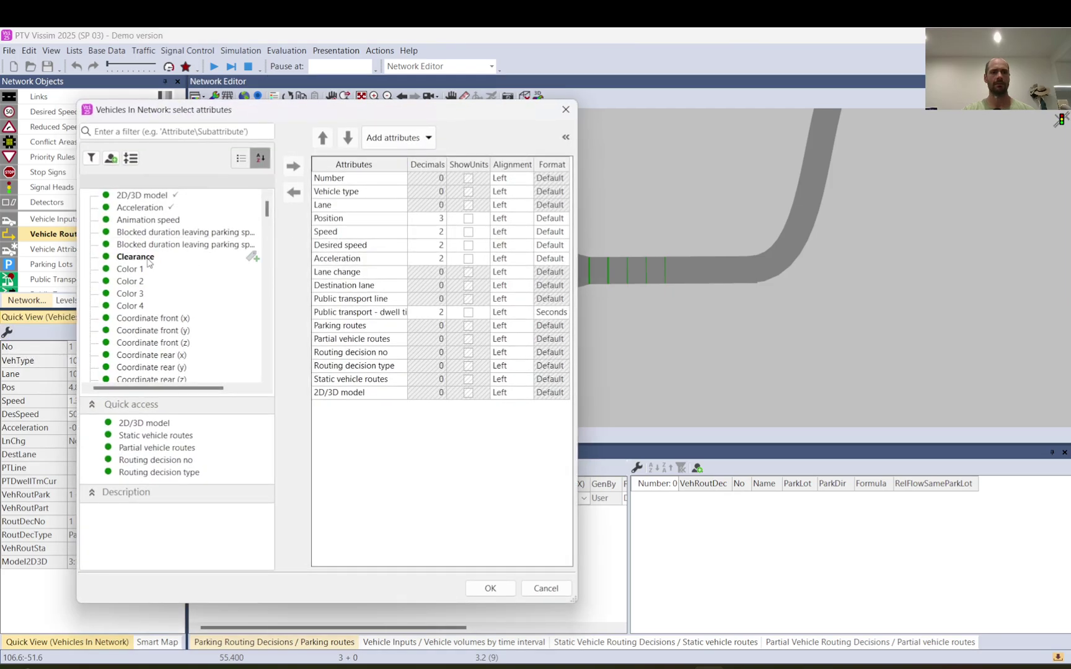
{"action": "scroll", "coordinate": [149, 262], "scroll_direction": "down", "scroll_amount": 4}
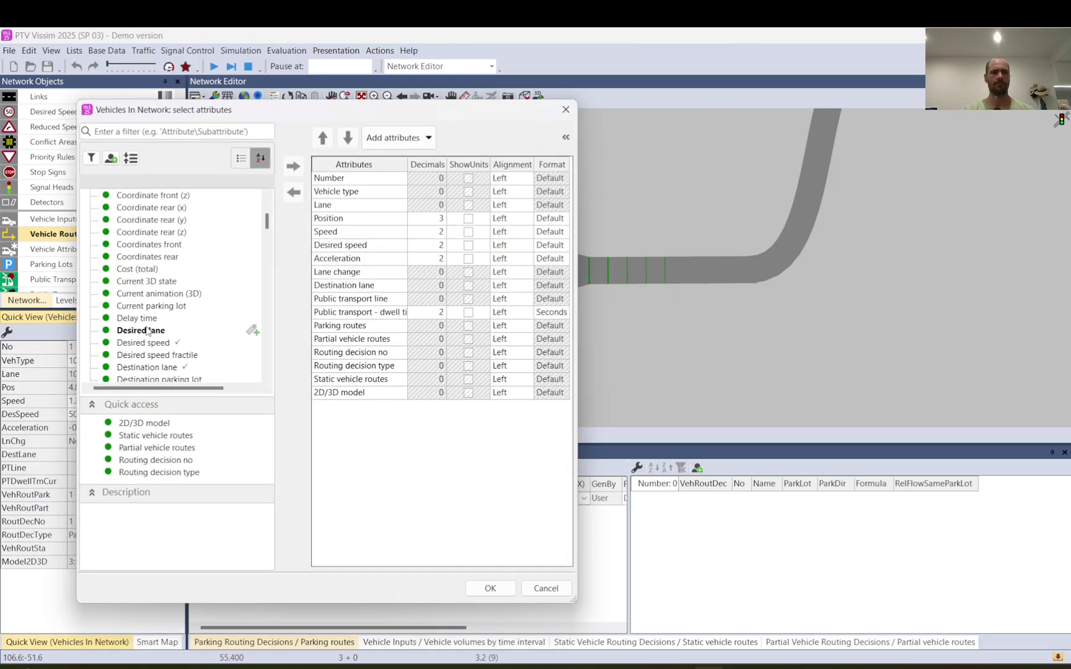
{"action": "scroll", "coordinate": [146, 267], "scroll_direction": "down", "scroll_amount": 3}
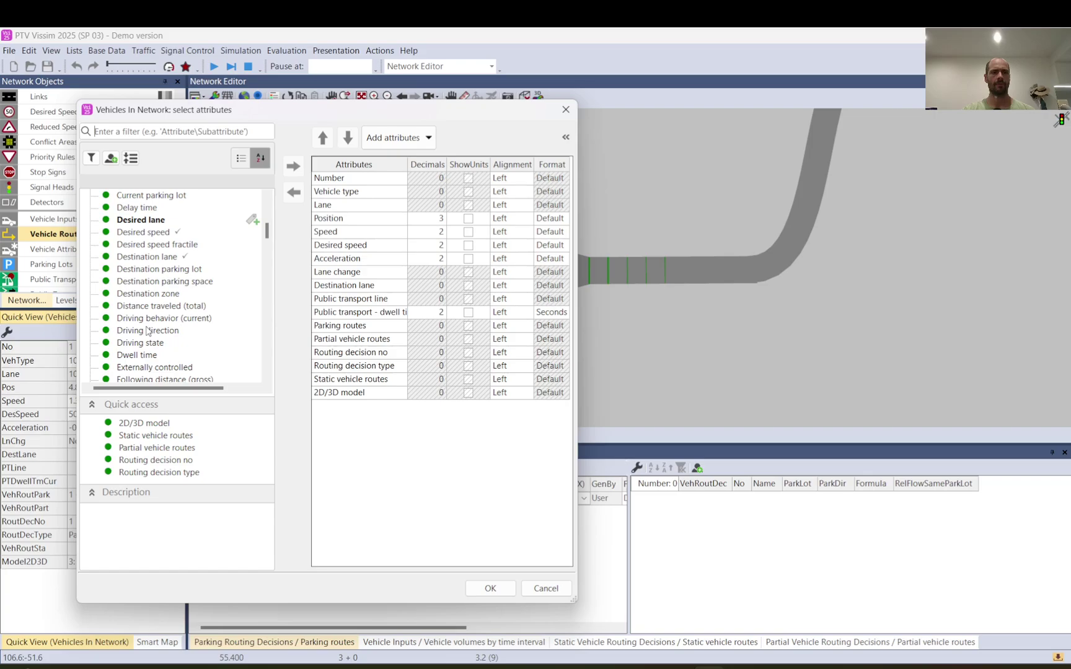
{"action": "double_click", "coordinate": [136, 355]}
{"action": "left_click", "coordinate": [498, 589]}
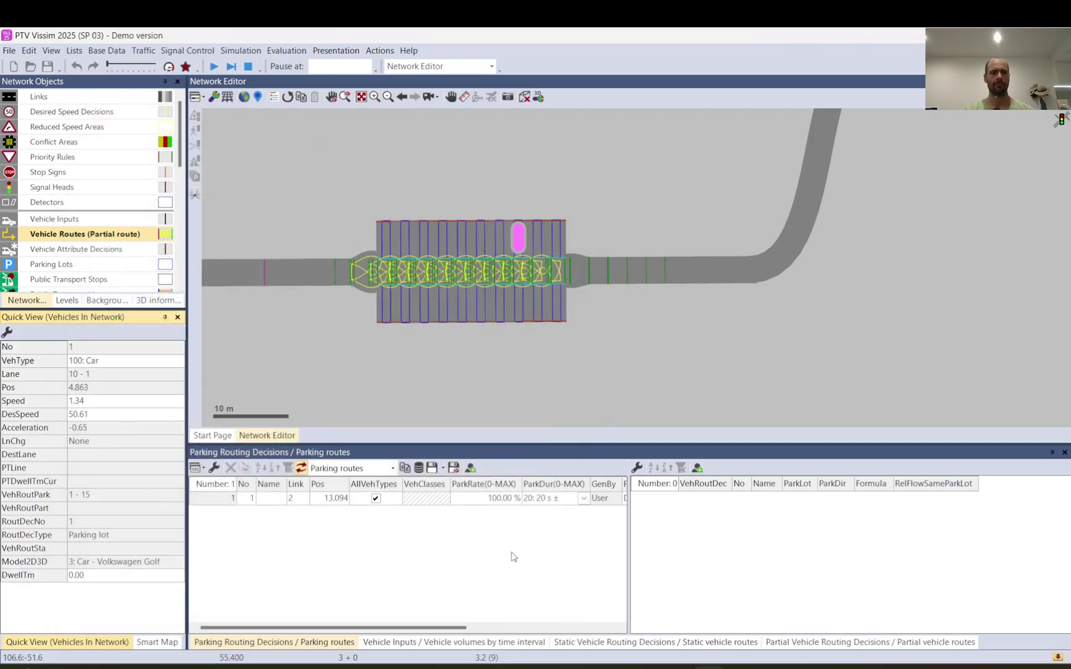
Step: Select the parked car and show partial route 1-2 as it leaves the car park
{"action": "left_click", "coordinate": [616, 339]}
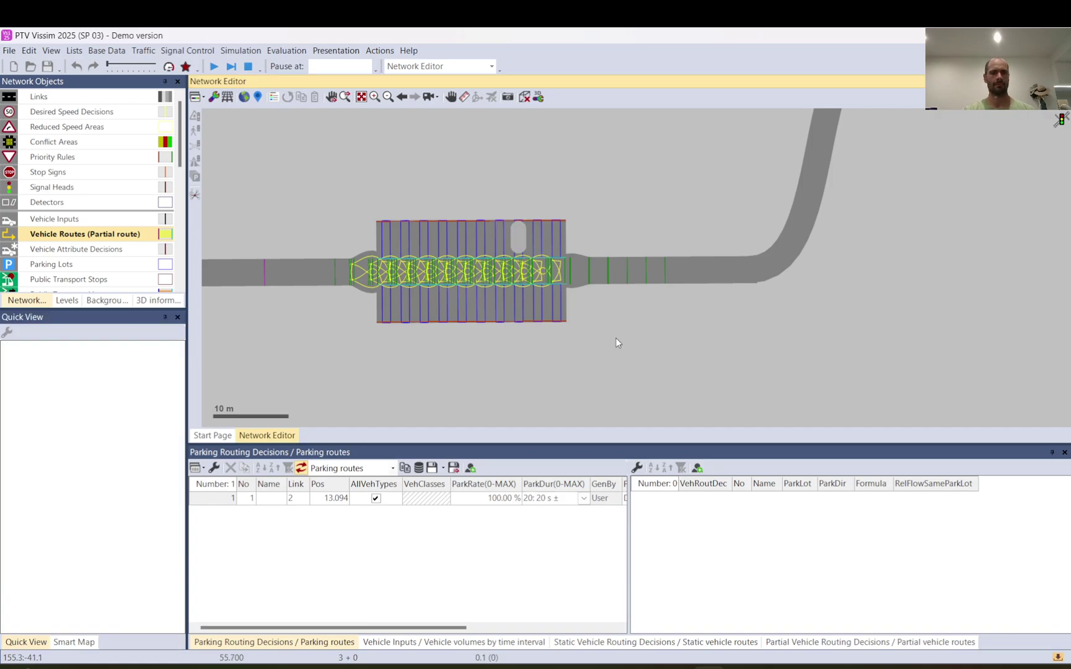
{"action": "left_click", "coordinate": [519, 239]}
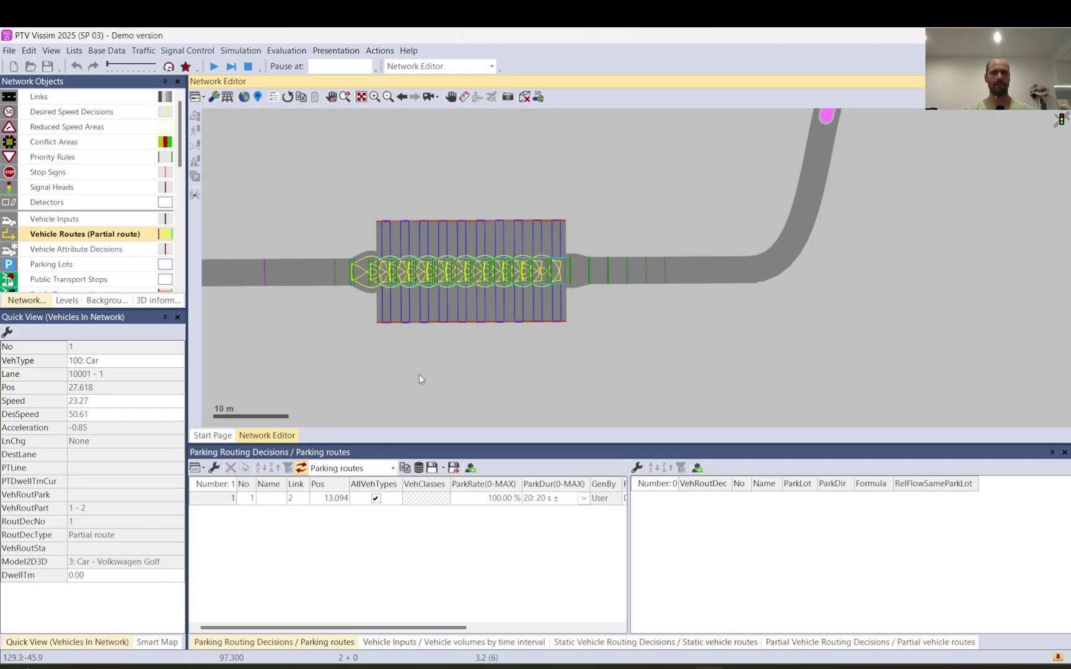
{"action": "scroll", "coordinate": [419, 374], "scroll_direction": "down", "scroll_amount": 2}
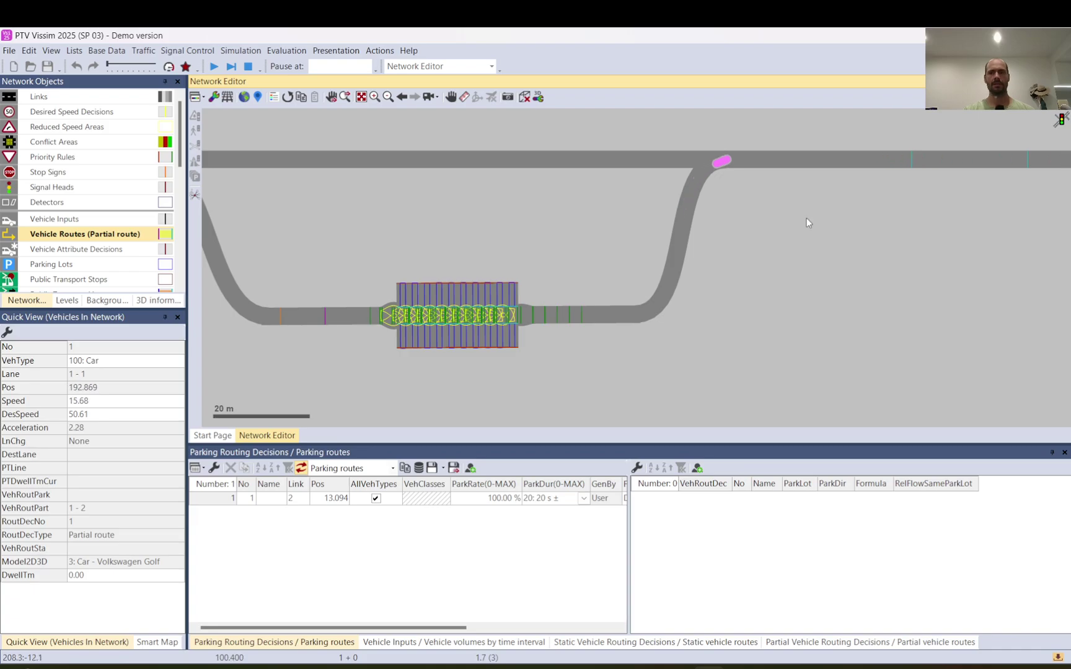
{"action": "left_click", "coordinate": [914, 162]}
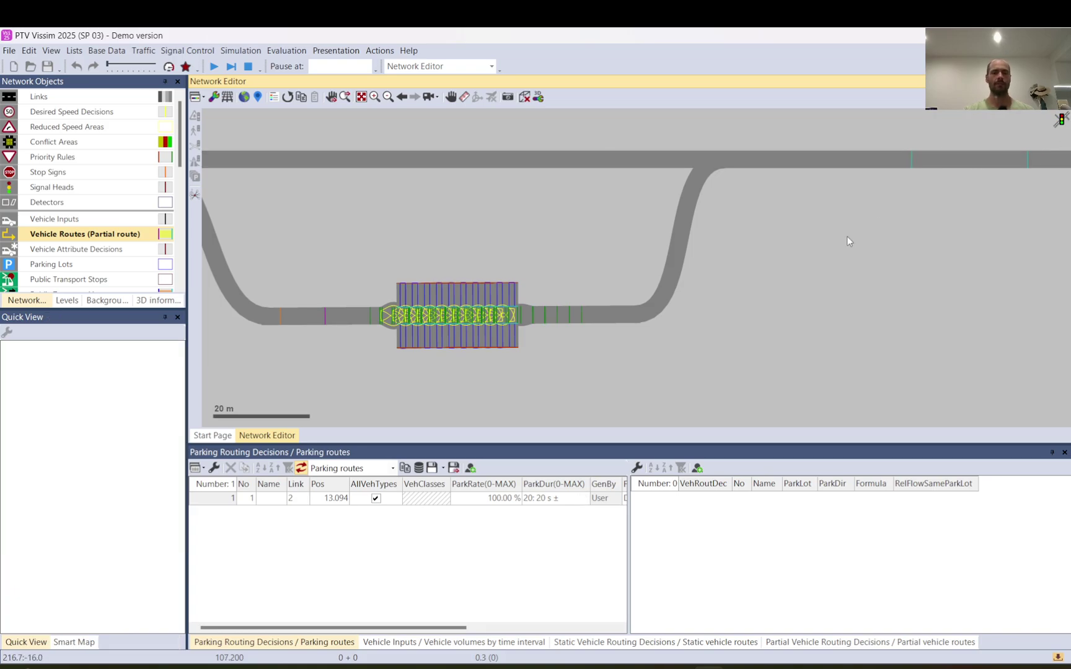
Step: Select parking lot 4 to read its 5.001 m length
{"action": "scroll", "coordinate": [837, 244], "scroll_direction": "down", "scroll_amount": 3}
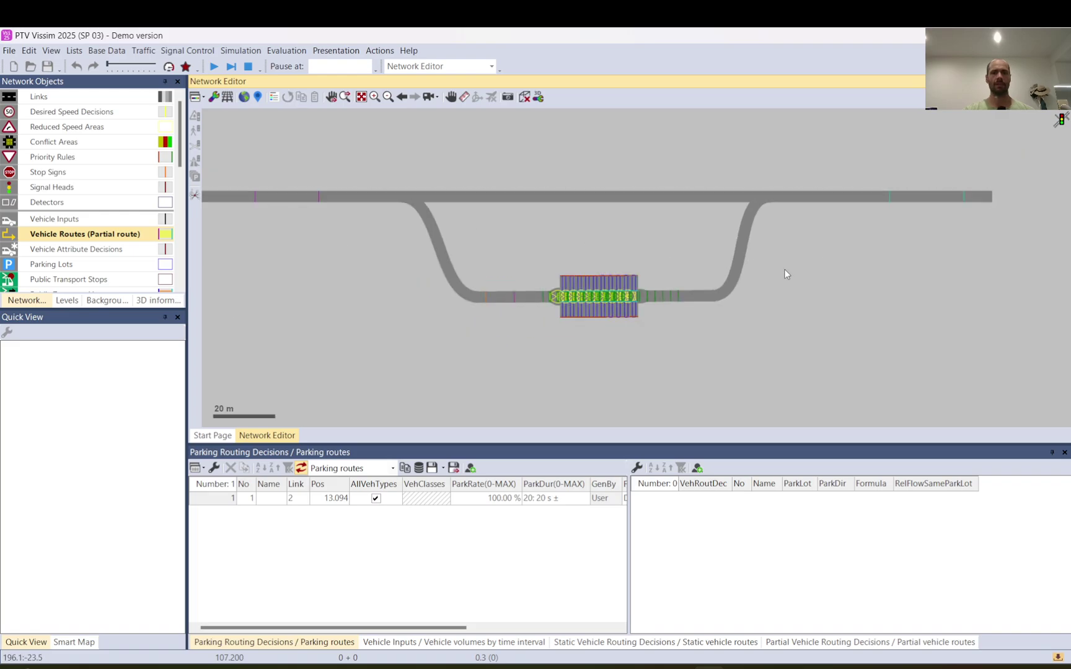
{"action": "scroll", "coordinate": [527, 223], "scroll_direction": "up", "scroll_amount": 2}
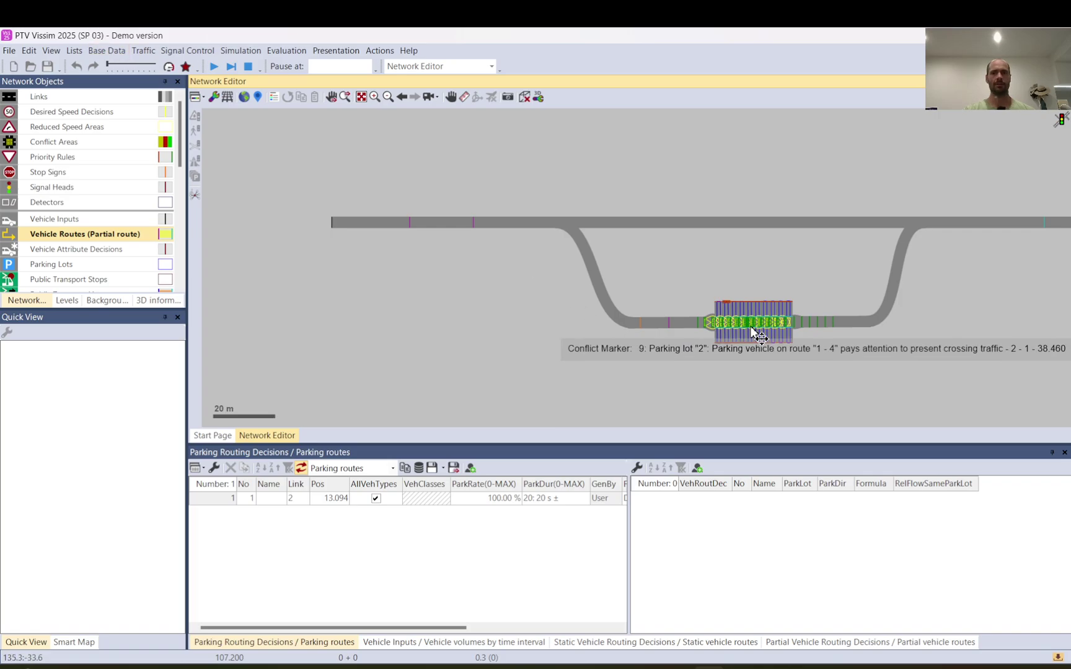
{"action": "scroll", "coordinate": [764, 345], "scroll_direction": "up", "scroll_amount": 3}
{"action": "left_click", "coordinate": [697, 226]}
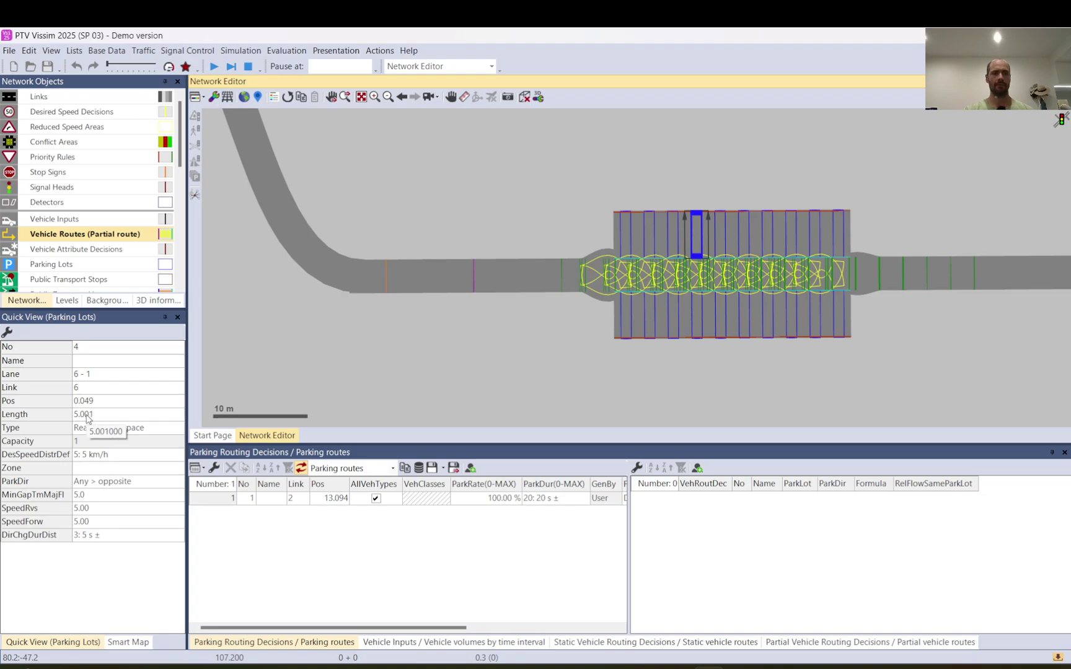
Step: Check the Car - Audi A6 model's 4.991 m length in 2D/3D Models, then select car 6
{"action": "scroll", "coordinate": [532, 225], "scroll_direction": "down", "scroll_amount": 3}
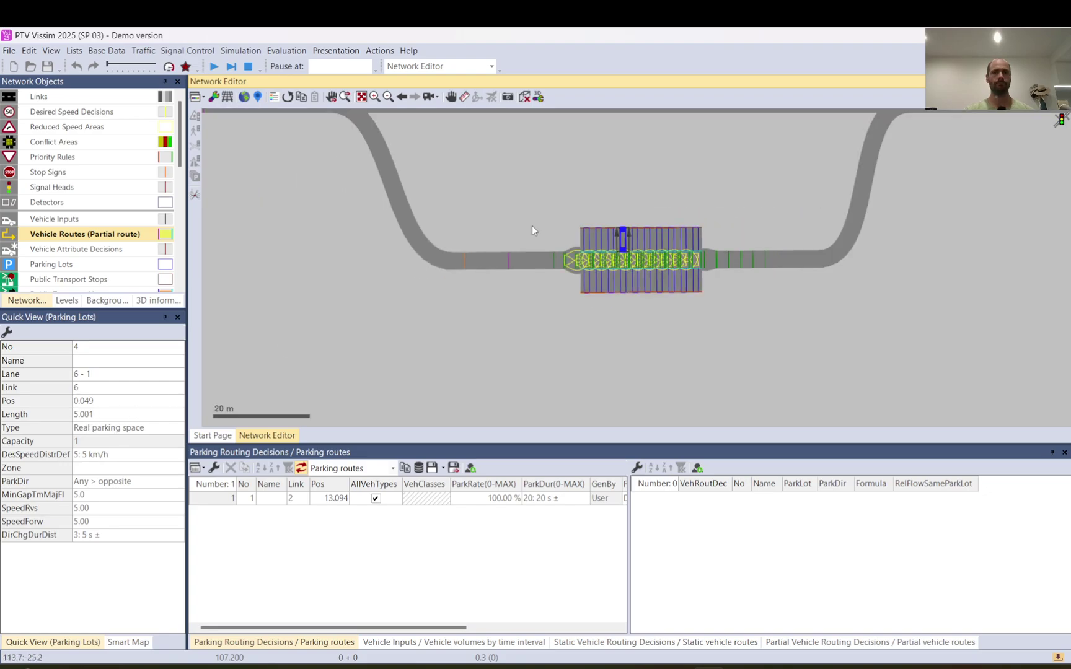
{"action": "scroll", "coordinate": [482, 300], "scroll_direction": "down", "scroll_amount": 2}
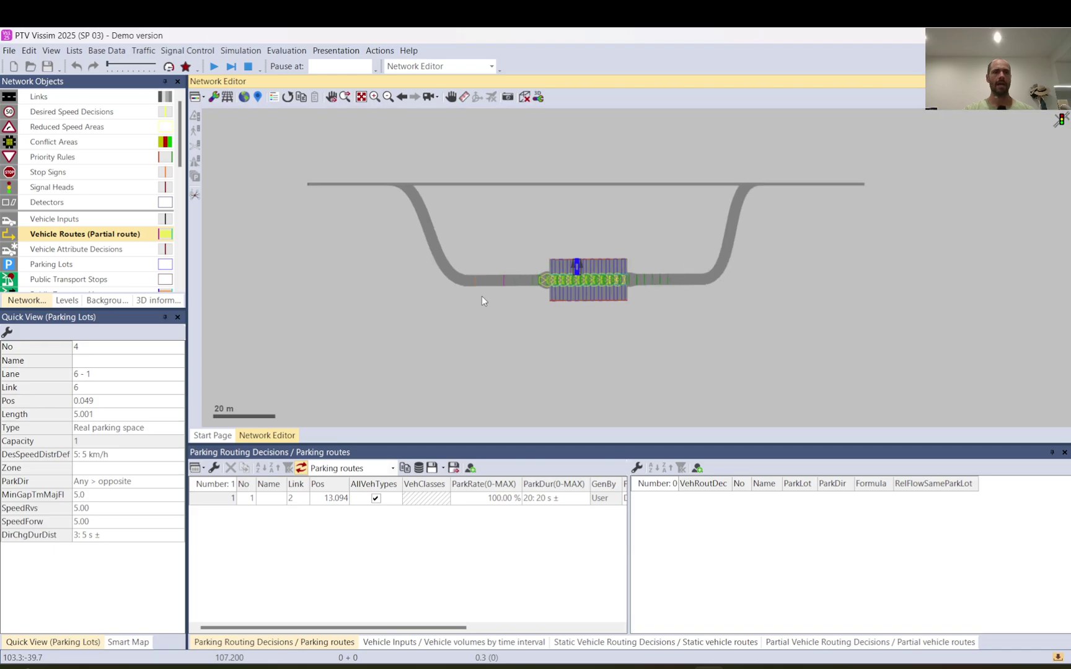
{"action": "left_click", "coordinate": [107, 50]}
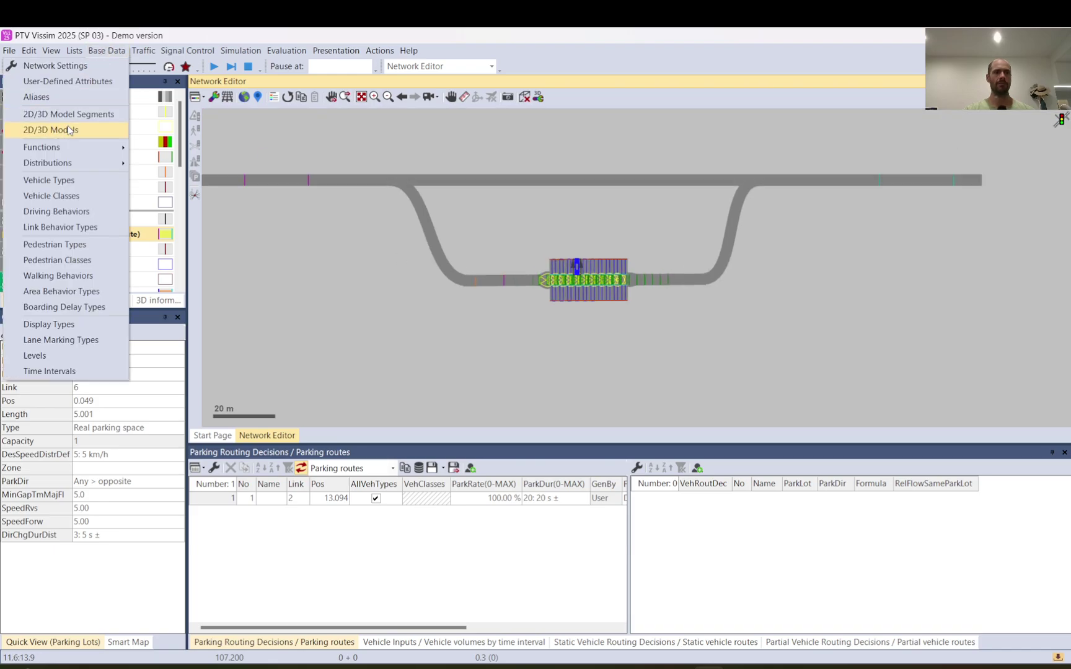
{"action": "left_click", "coordinate": [70, 130]}
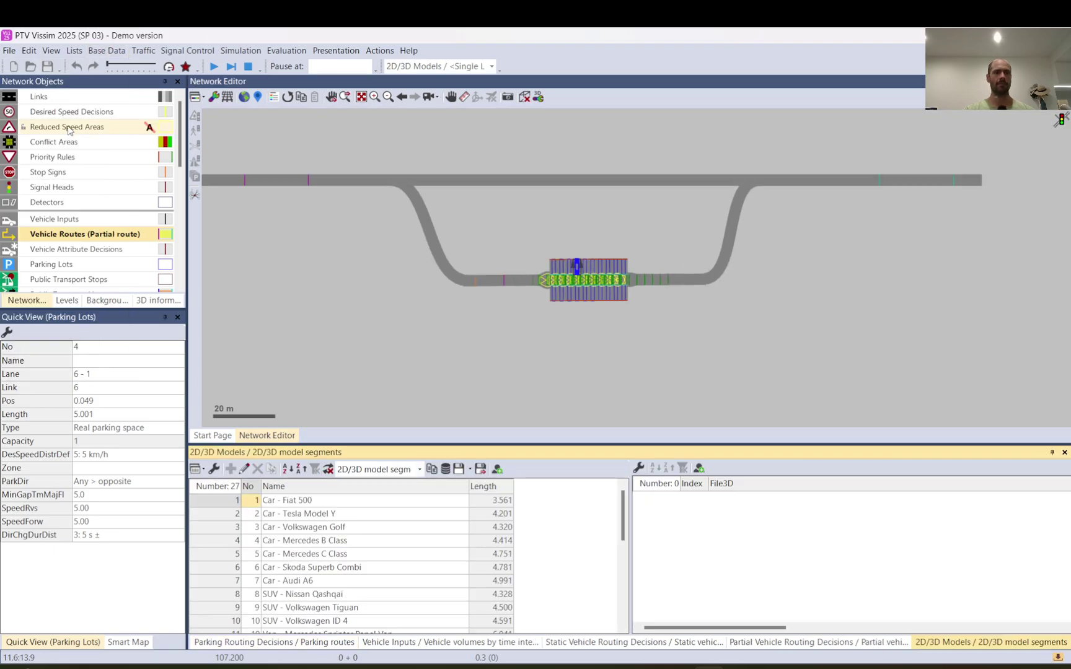
{"action": "left_click", "coordinate": [231, 580]}
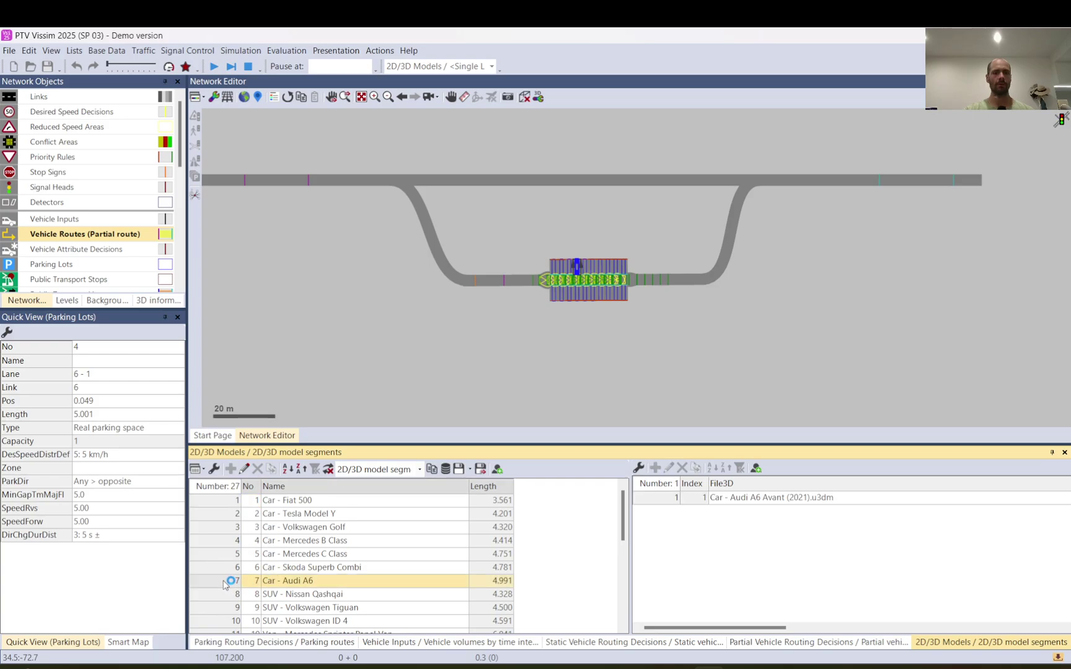
{"action": "left_click", "coordinate": [412, 327]}
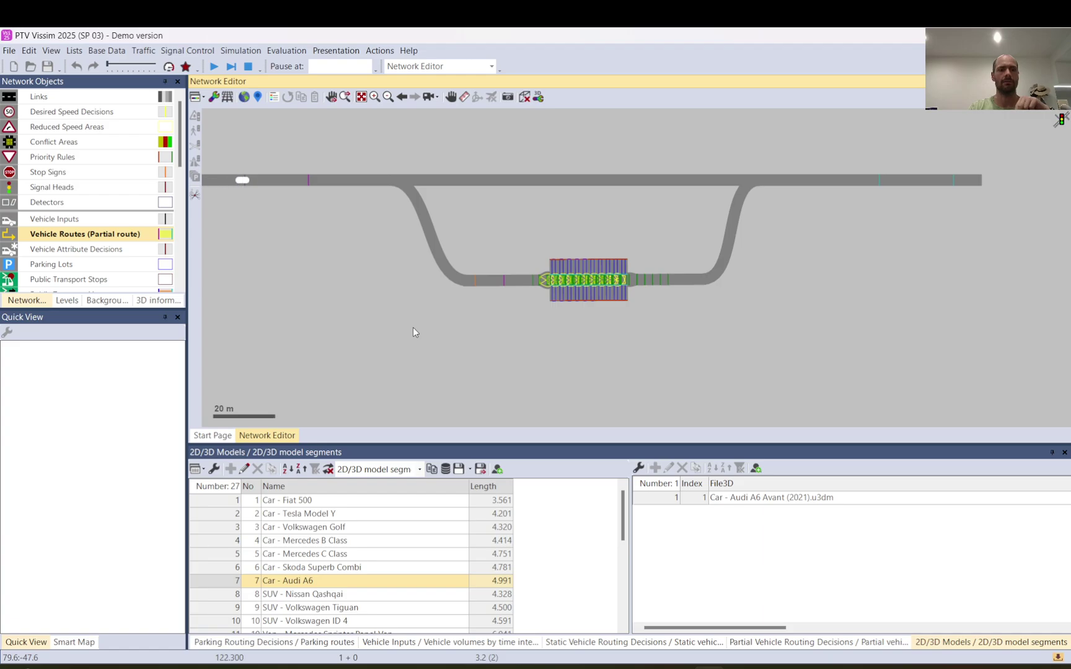
{"action": "left_click", "coordinate": [241, 180]}
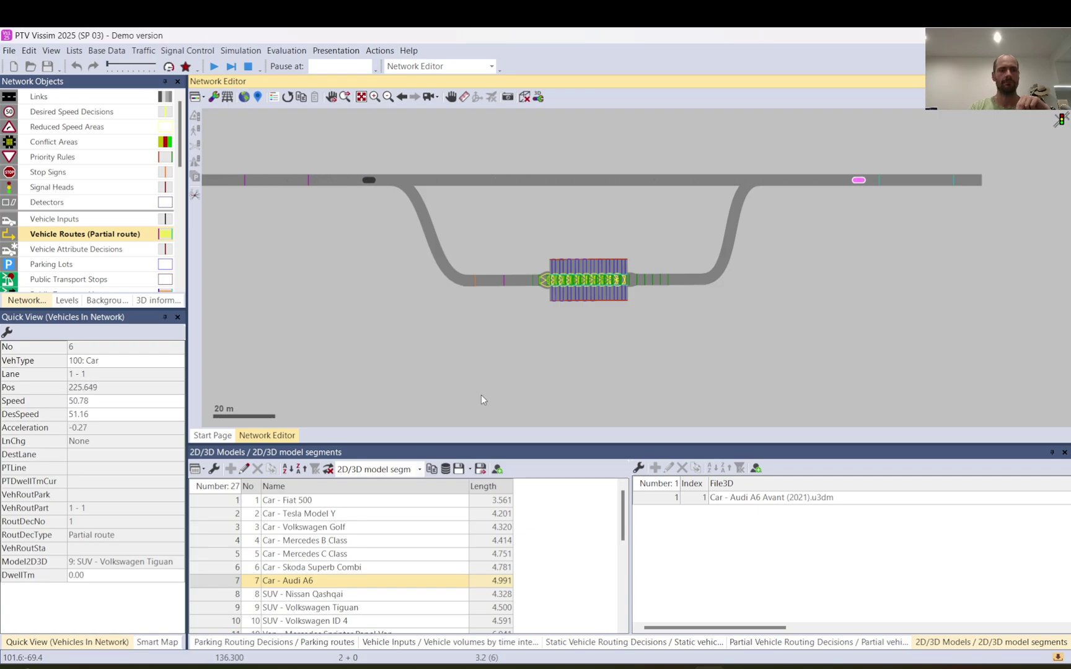
Step: Show the Vehicles In Network list with an added, widened Model2D3D column
{"action": "scroll", "coordinate": [87, 204], "scroll_direction": "down", "scroll_amount": 6}
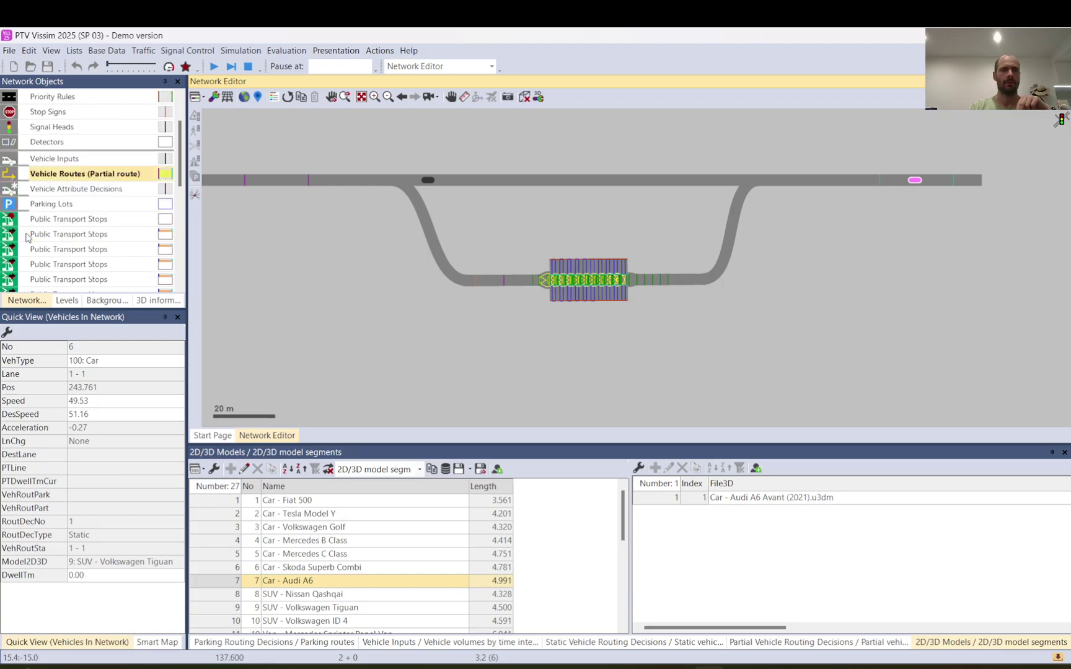
{"action": "right_click", "coordinate": [81, 180]}
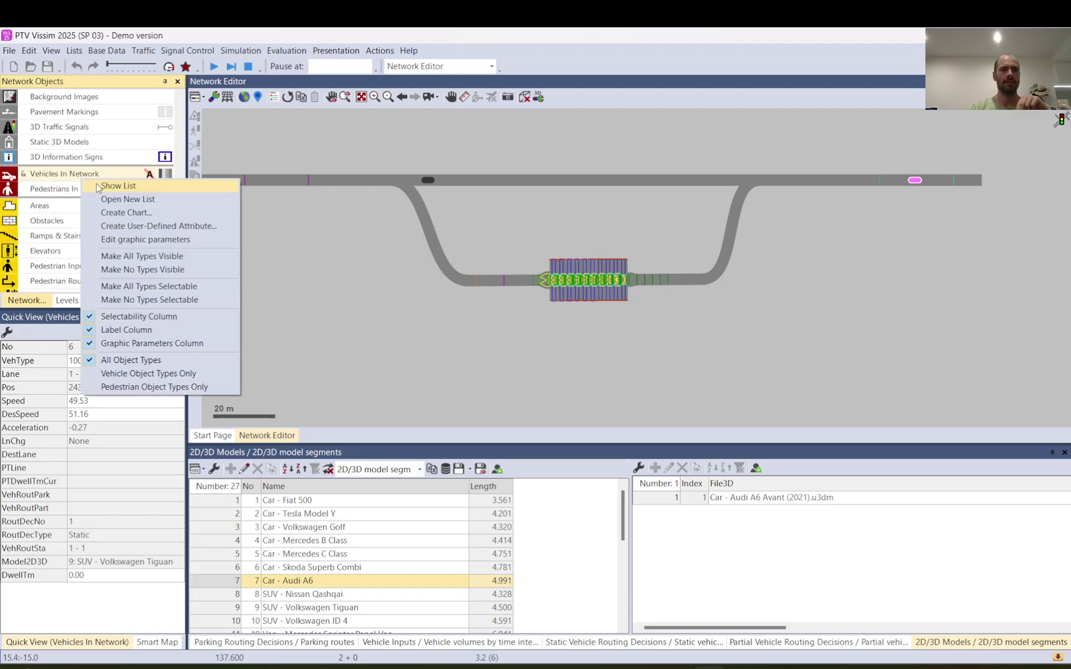
{"action": "left_click", "coordinate": [117, 186]}
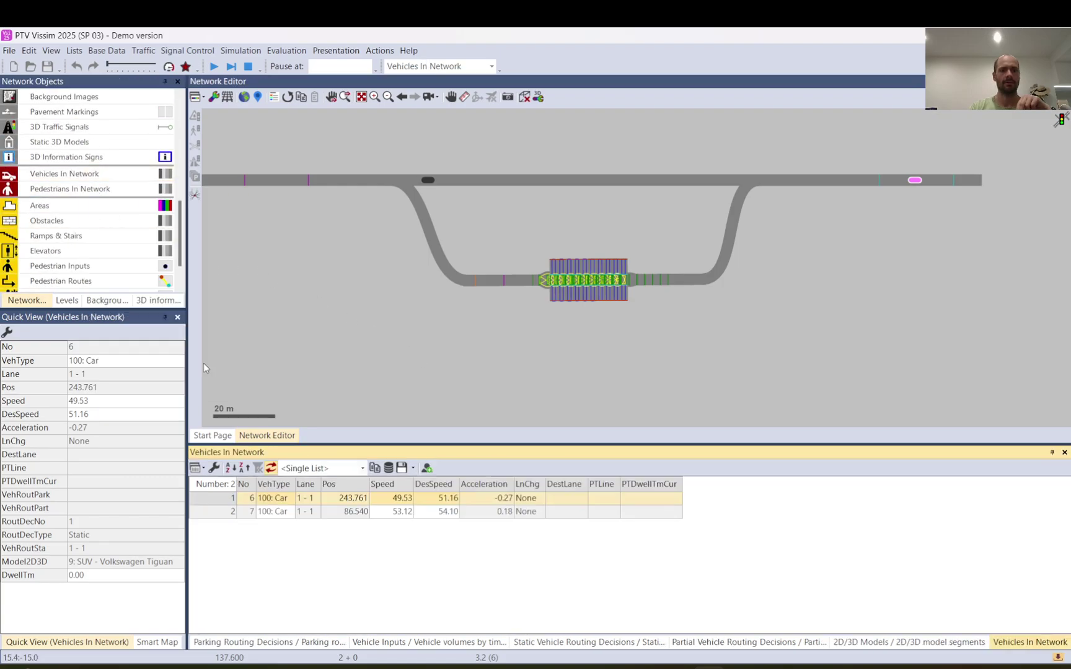
{"action": "left_click", "coordinate": [213, 469]}
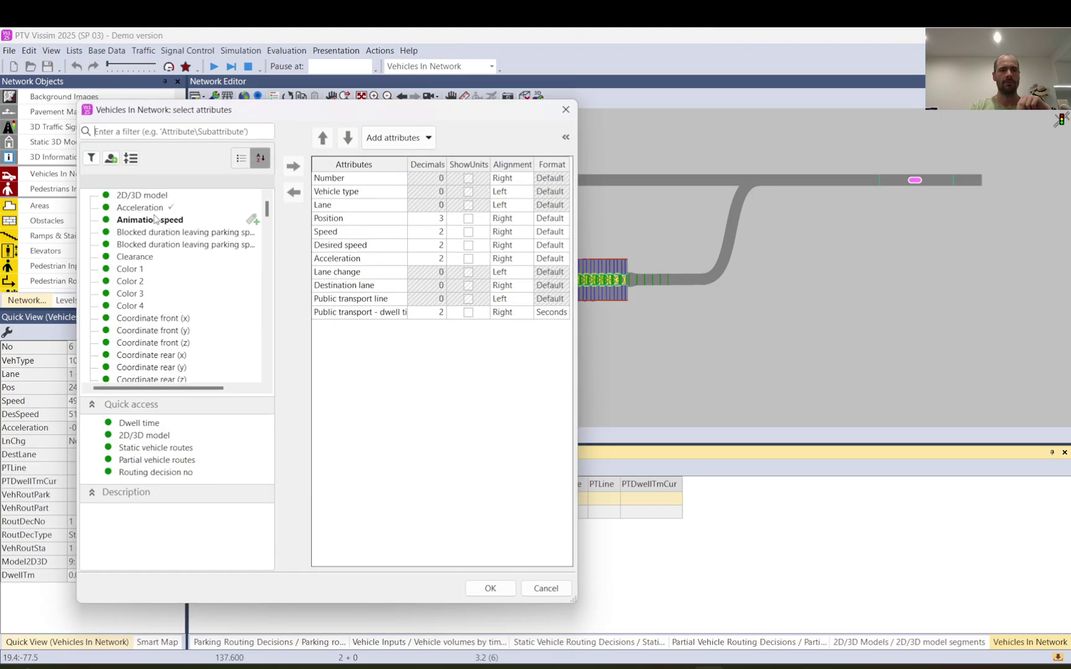
{"action": "double_click", "coordinate": [142, 195]}
{"action": "mouse_move", "coordinate": [494, 604]}
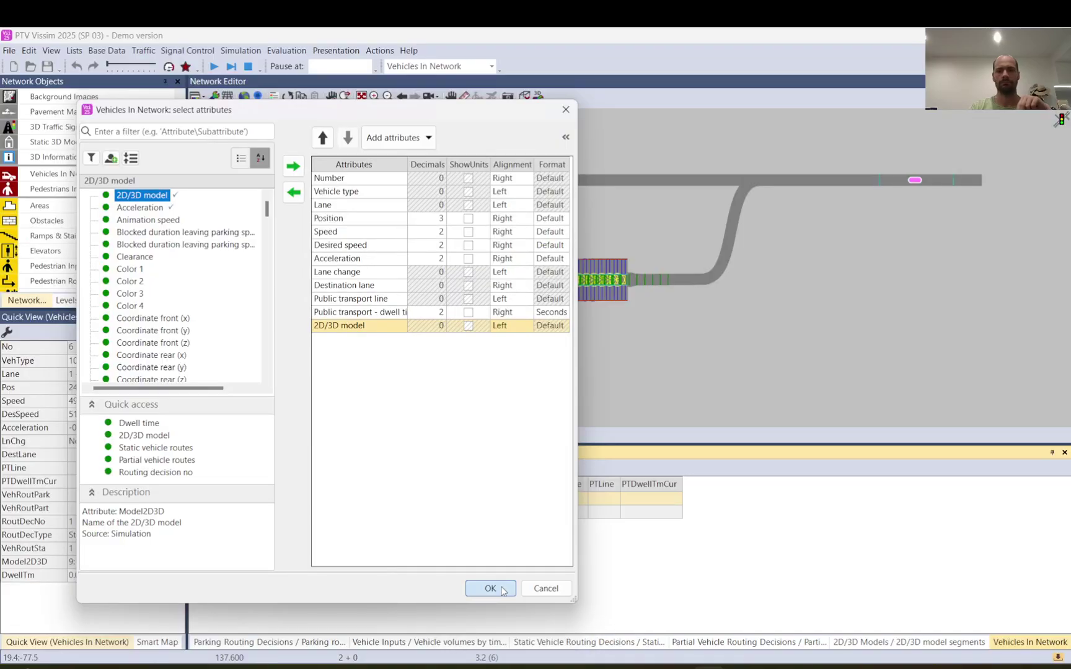
{"action": "left_click", "coordinate": [489, 588]}
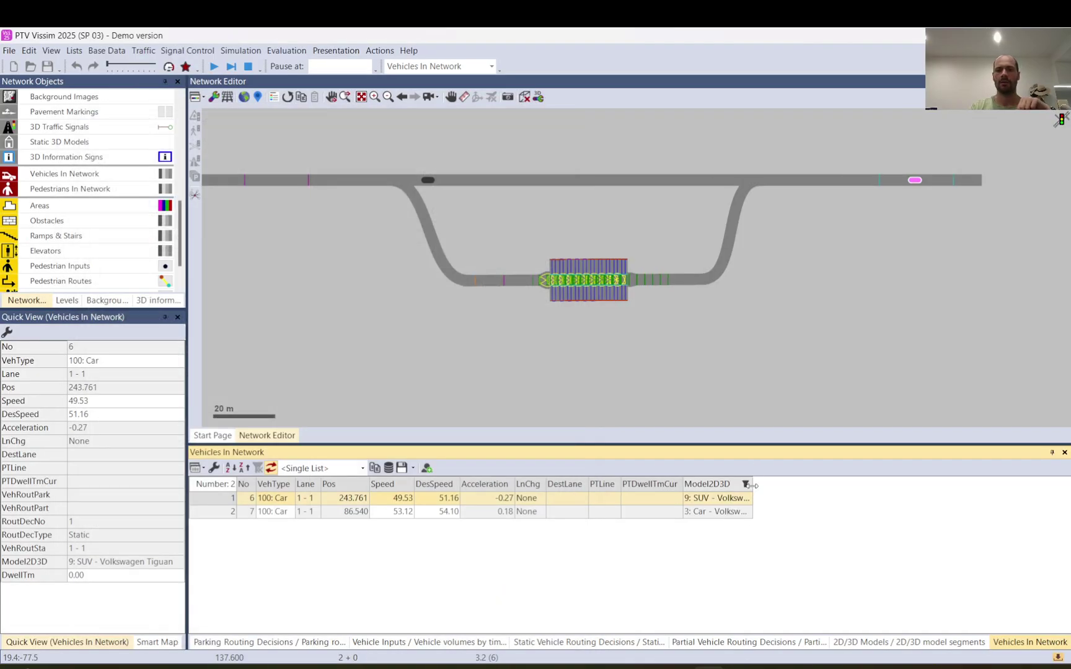
{"action": "left_click_drag", "start_coordinate": [751, 484], "coordinate": [826, 484]}
Step: Deselect the vehicle and let the simulation reach 233.7 s with cars 12 and 14 parked
{"action": "left_click", "coordinate": [733, 322]}
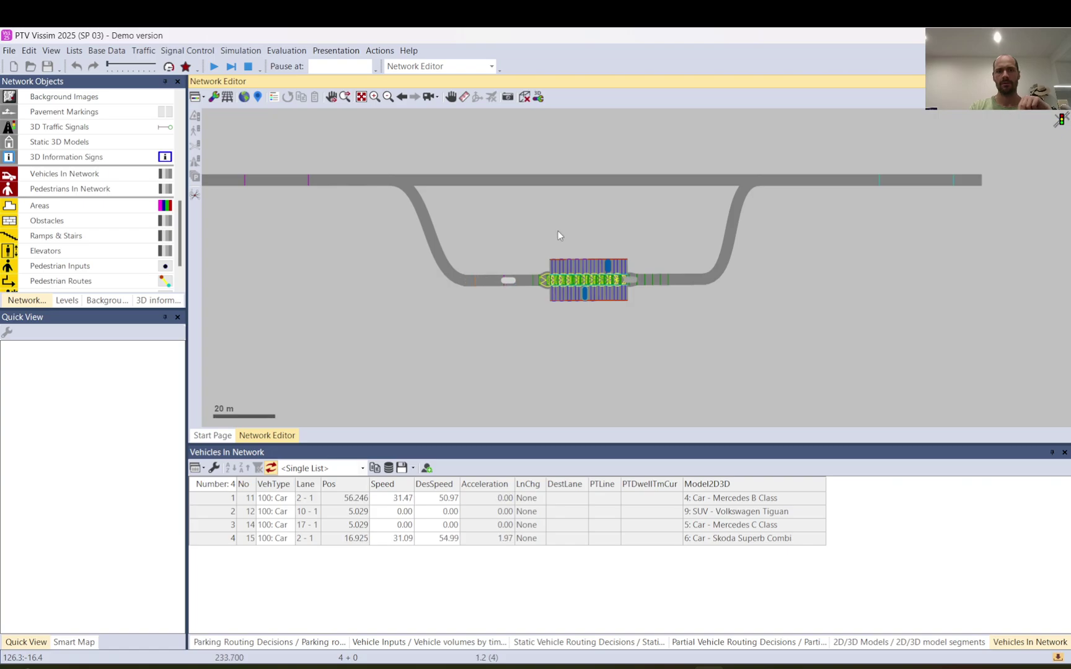
Step: Inspect vehicle 15, deselect it, and let the simulation run to 465.5 s
{"action": "left_click", "coordinate": [508, 280]}
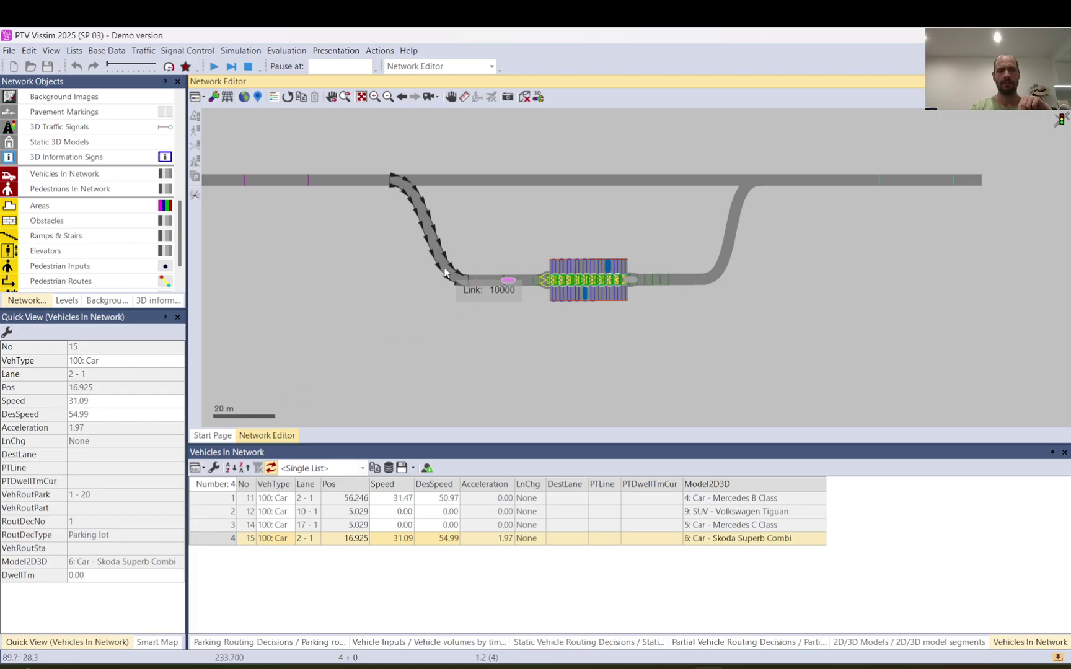
{"action": "left_click", "coordinate": [539, 138]}
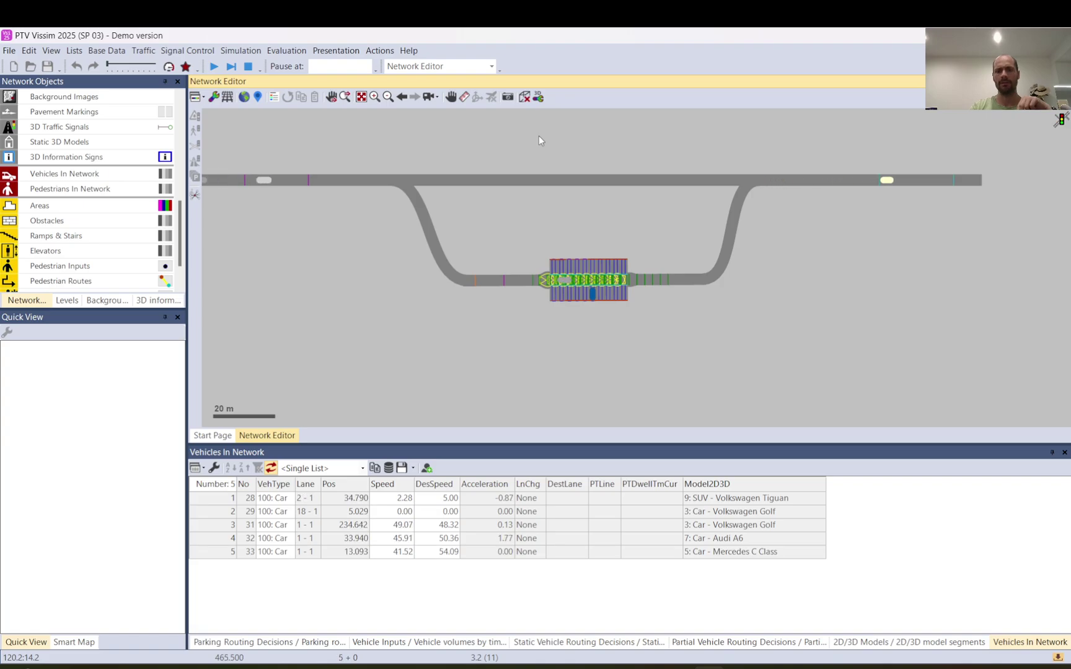
Step: Select Audi A6 car 32, resume the simulation, and zoom in as it bypasses the parking spaces
{"action": "left_click", "coordinate": [735, 544]}
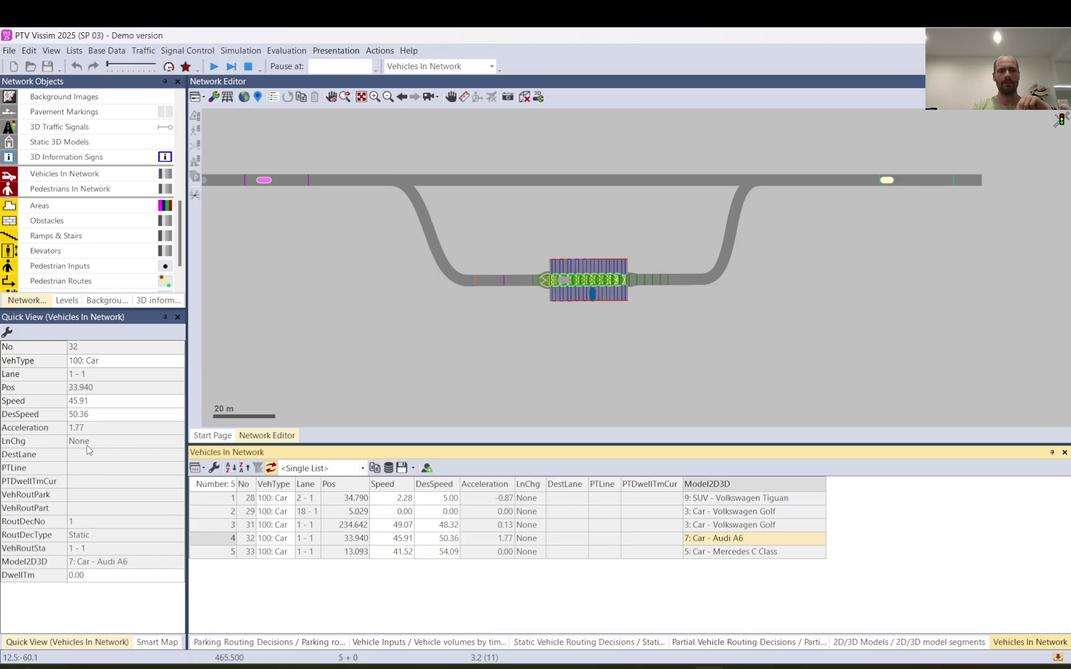
{"action": "key", "text": "F5"}
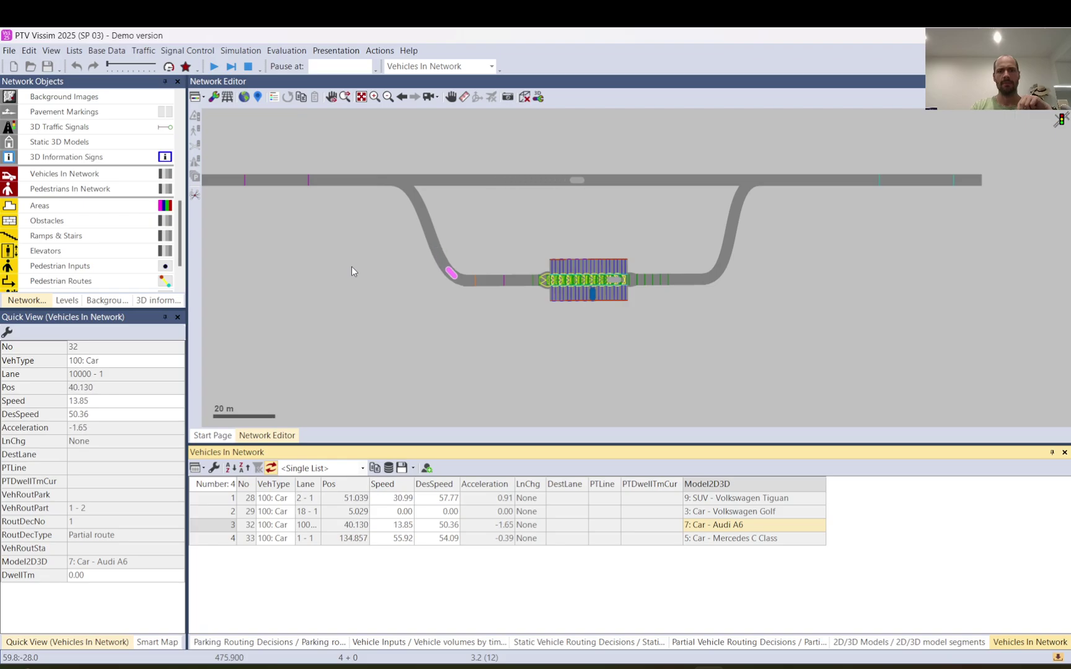
{"action": "scroll", "coordinate": [508, 284], "scroll_direction": "up", "scroll_amount": 4}
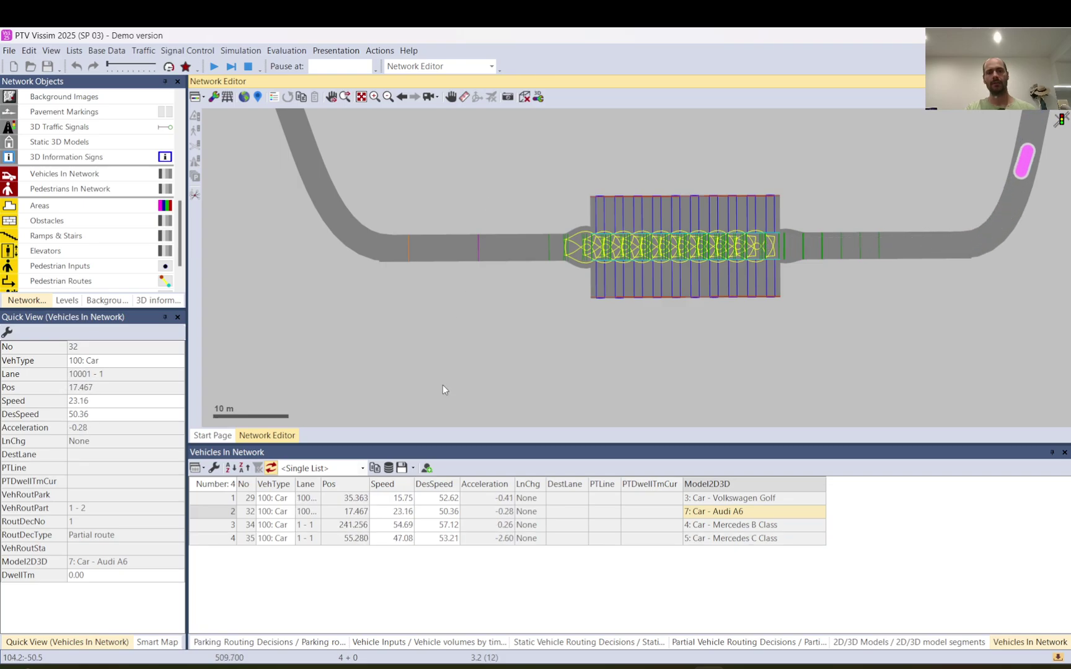
Step: Zoom out and back in on the parking lot while the two Mercedes cars keep driving
{"action": "scroll", "coordinate": [442, 389], "scroll_direction": "down", "scroll_amount": 2}
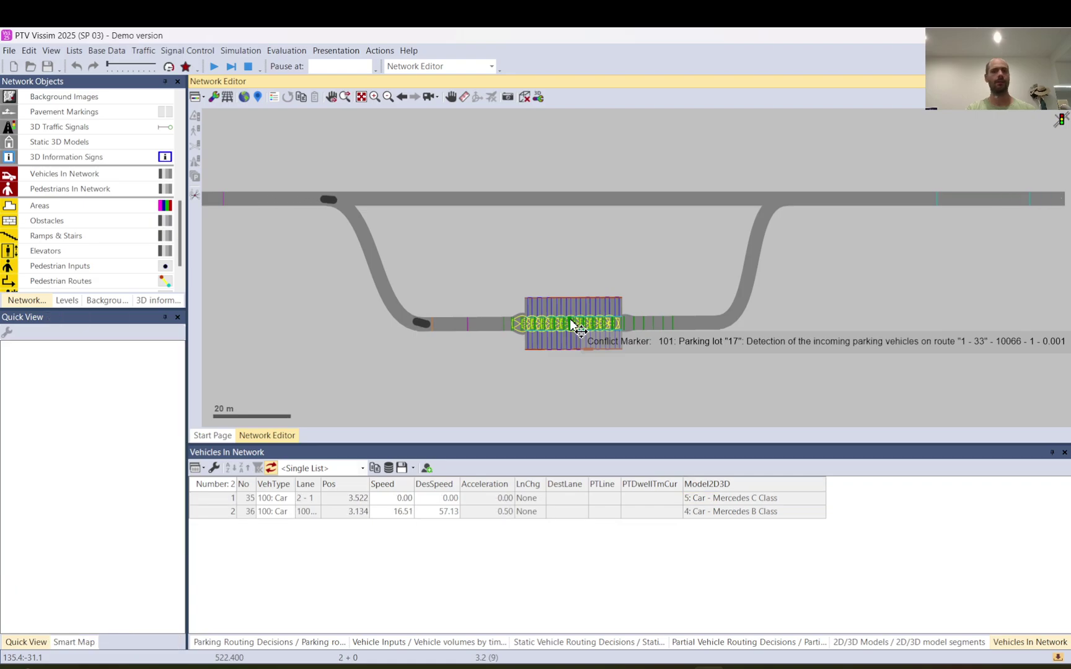
{"action": "scroll", "coordinate": [570, 324], "scroll_direction": "up", "scroll_amount": 2}
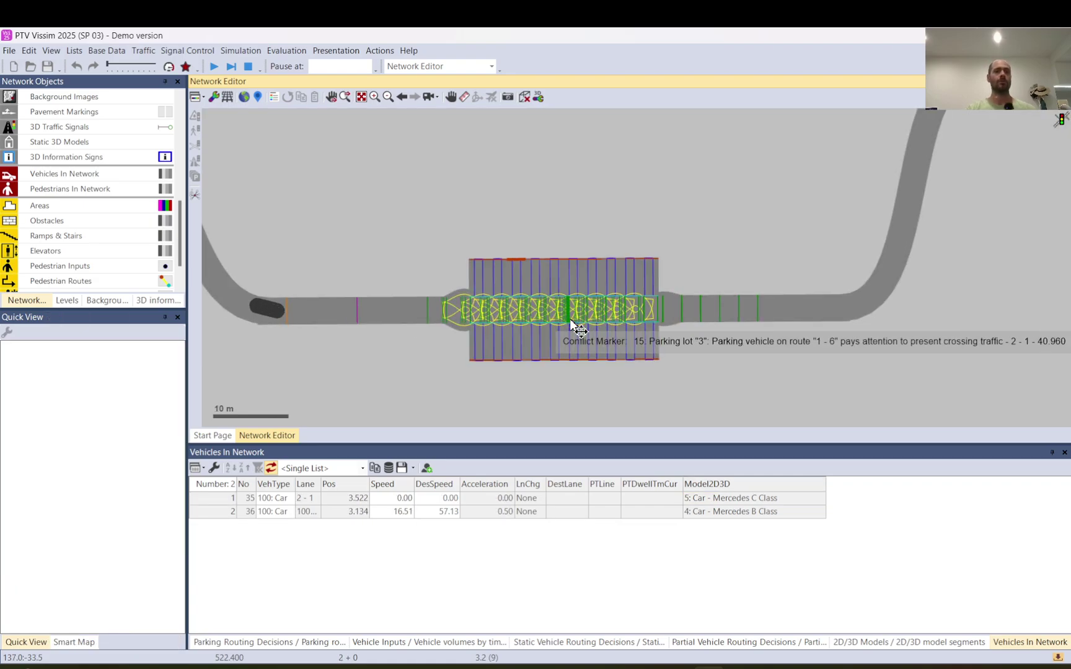